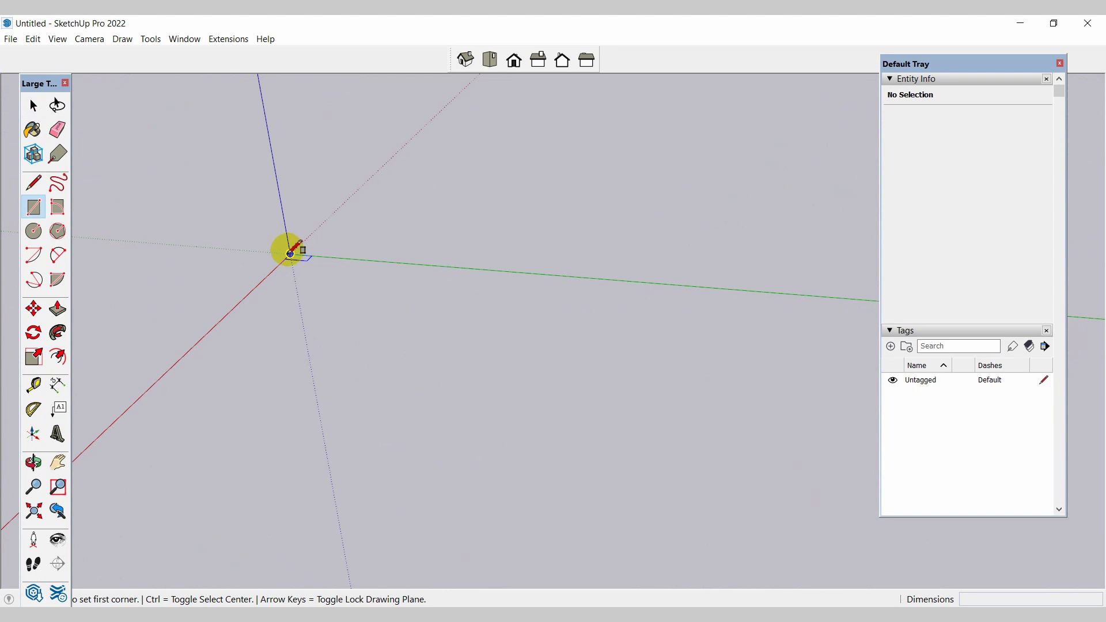
Draw a 3.5' by 7' rectangle on the ground plane, starting at the origin
middle_click_drag(607, 390, 652, 437)
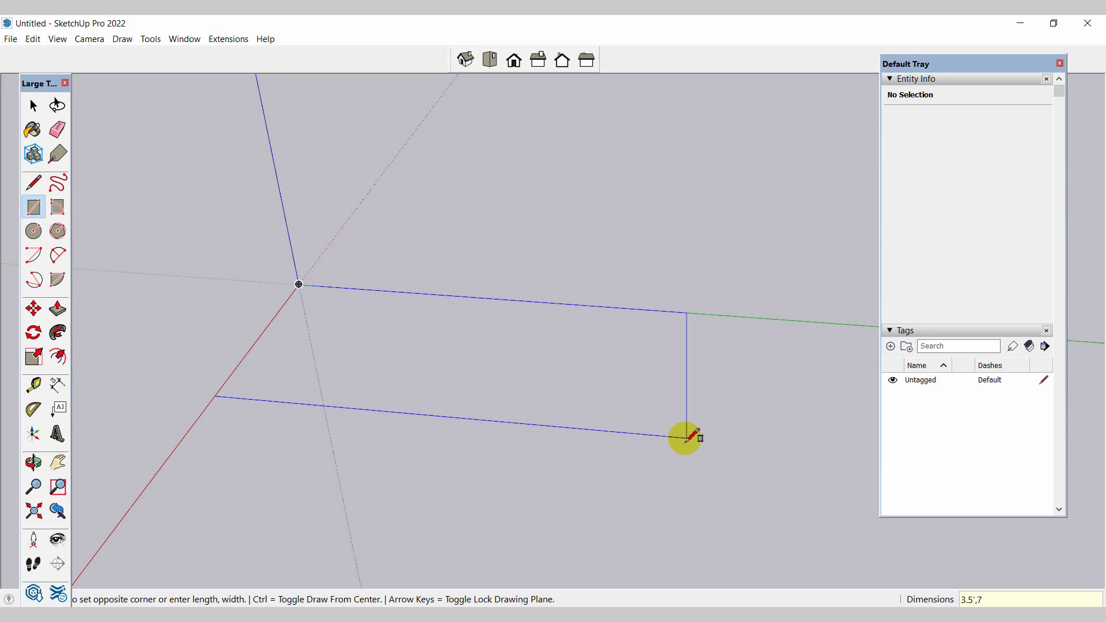
left_click(686, 438)
scroll(421, 396, "down", 5)
middle_click_drag(420, 396, 309, 383)
scroll(242, 343, "up", 3)
middle_click_drag(248, 343, 148, 358)
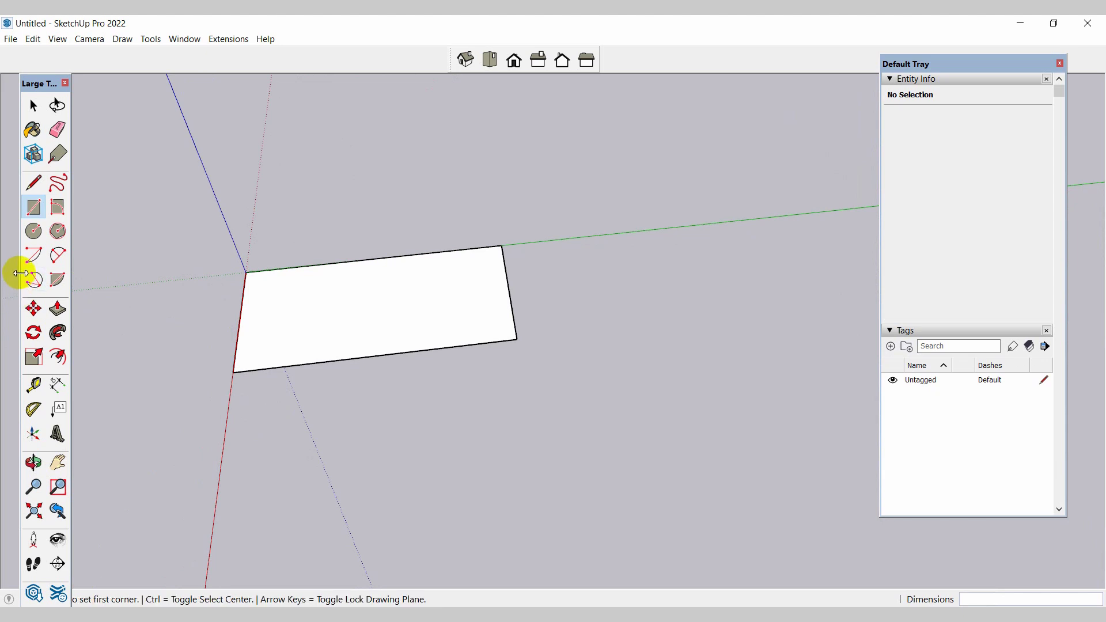
left_click(56, 356)
scroll(222, 257, "up", 2)
middle_click_drag(223, 257, 641, 600)
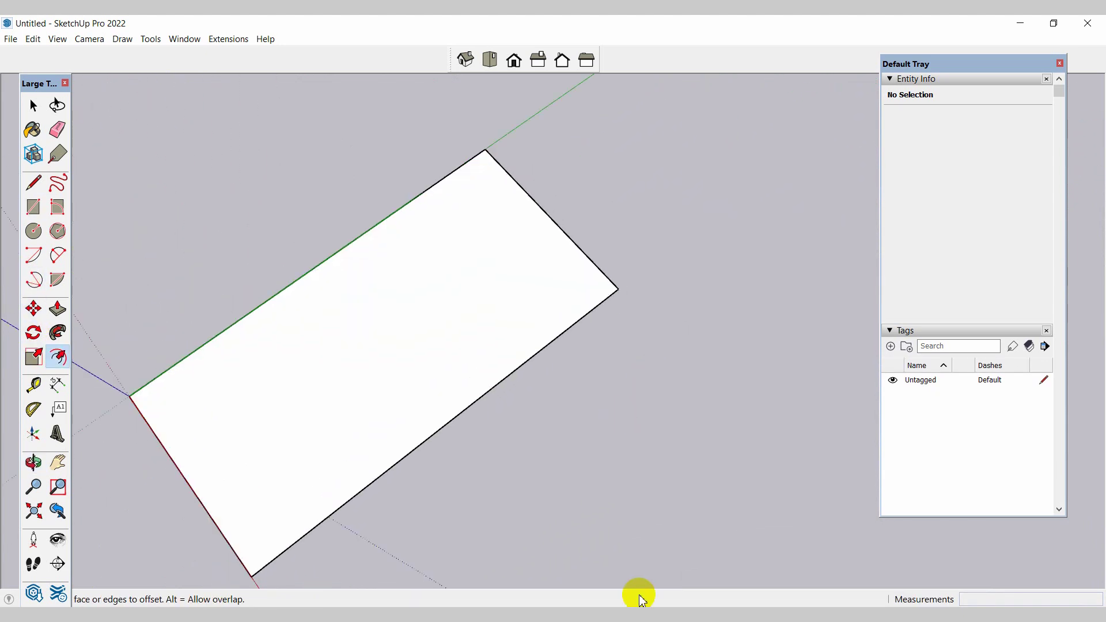
scroll(576, 306, "down", 1)
scroll(559, 349, "up", 1)
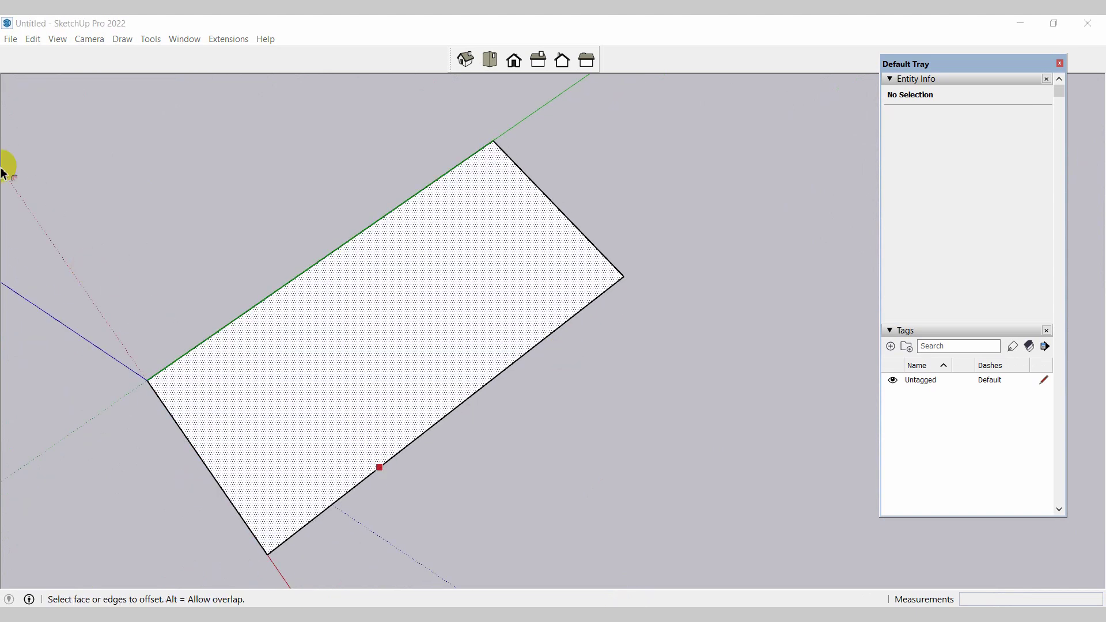
right_click(122, 132)
left_click(32, 105)
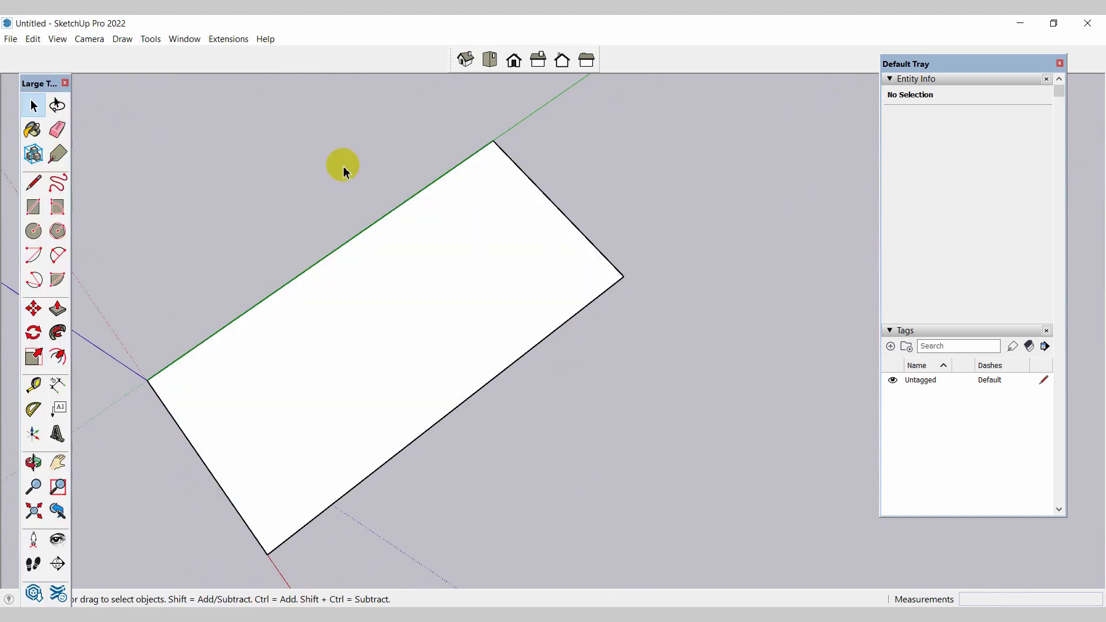
Offset the rectangle's outline 4" outward
left_click(58, 357)
left_click(304, 270)
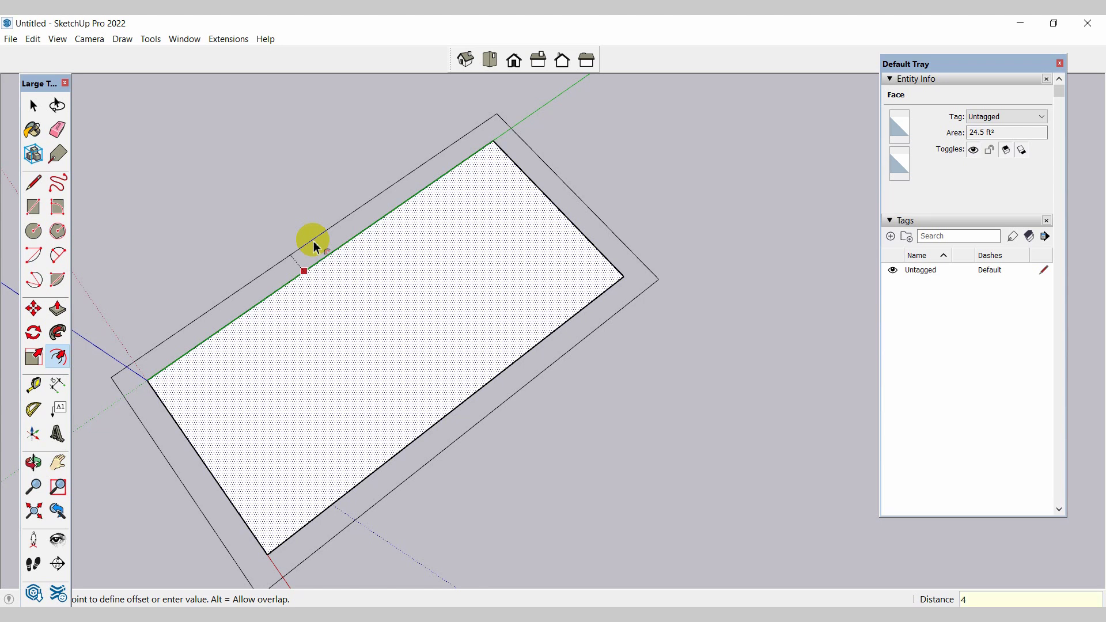
key("Return")
scroll(197, 370, "down", 2)
scroll(284, 378, "up", 3)
scroll(144, 385, "up", 3)
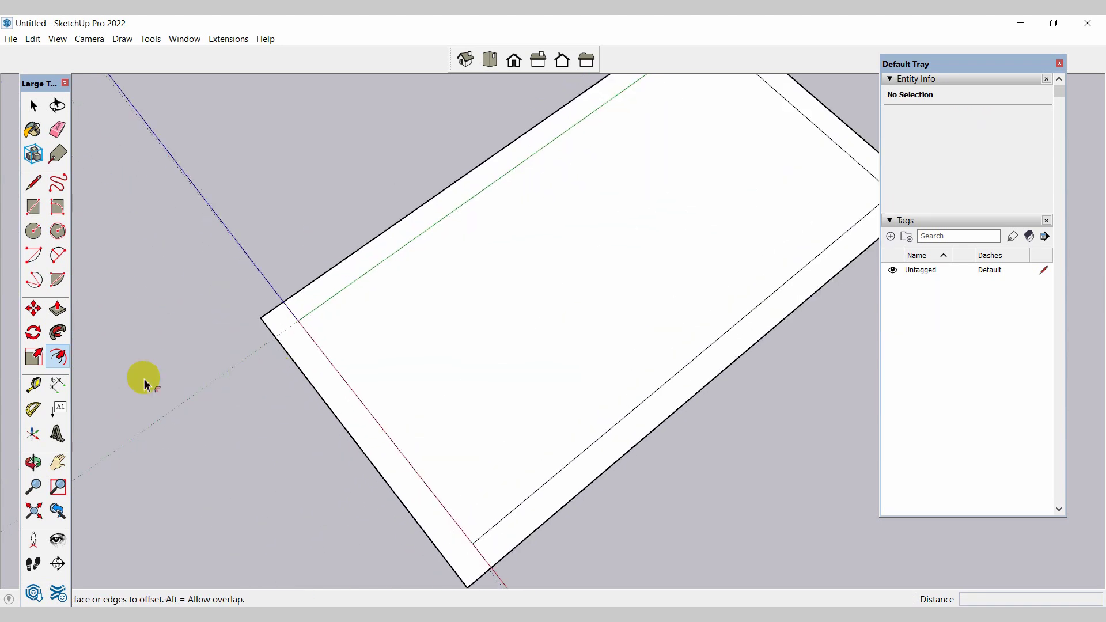
Draw two 4" lines extending the inner rectangle's long edges to the outer short edge at the origin end
scroll(144, 385, "down", 1)
left_click(34, 183)
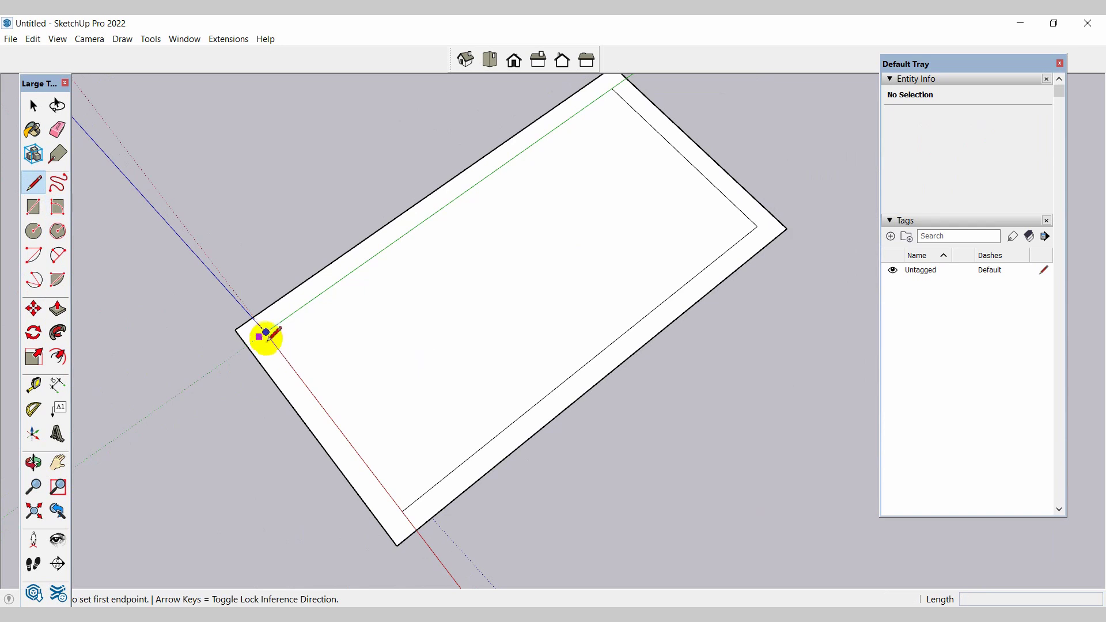
left_click(265, 333)
left_click(247, 345)
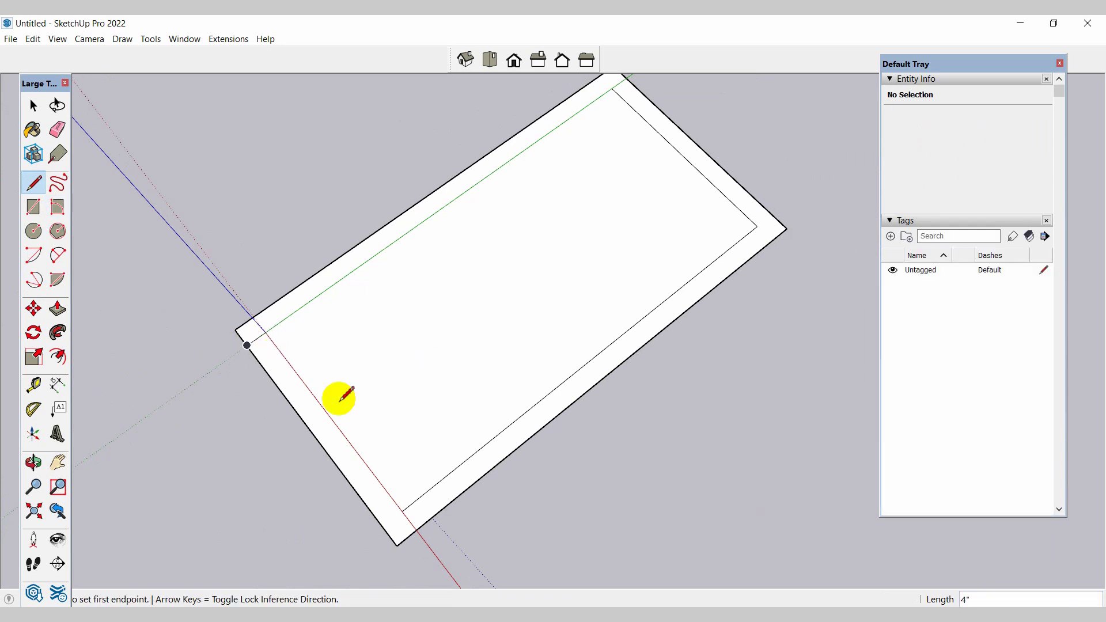
left_click(403, 511)
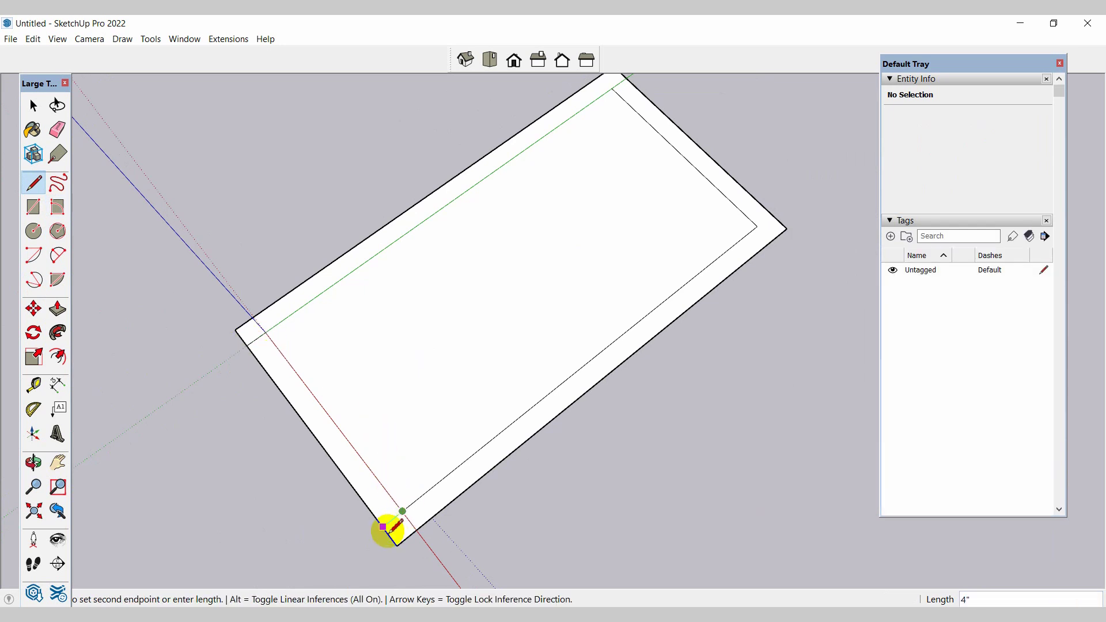
left_click(384, 527)
Erase the inner and outer short edges at the origin end, leaving an open three-sided frame
left_click(57, 129)
left_click_drag(326, 393, 293, 424)
middle_click_drag(366, 351, 409, 323)
scroll(627, 94, "up", 2)
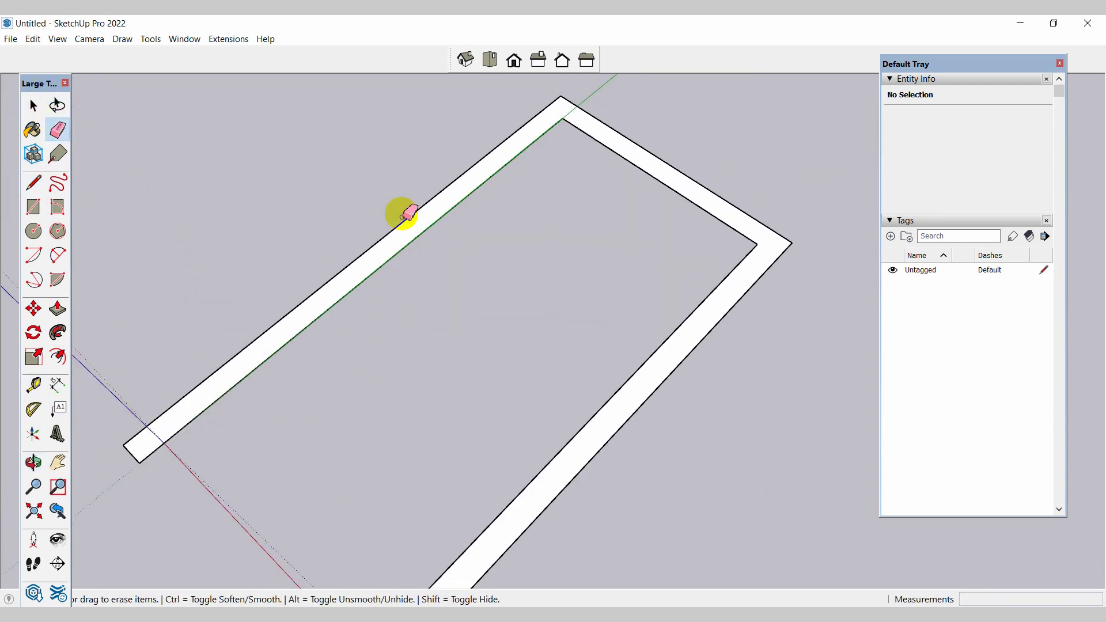
scroll(403, 215, "down", 2)
Make a group of the three-sided frame face and its edges, then clear the selection
left_click(33, 105)
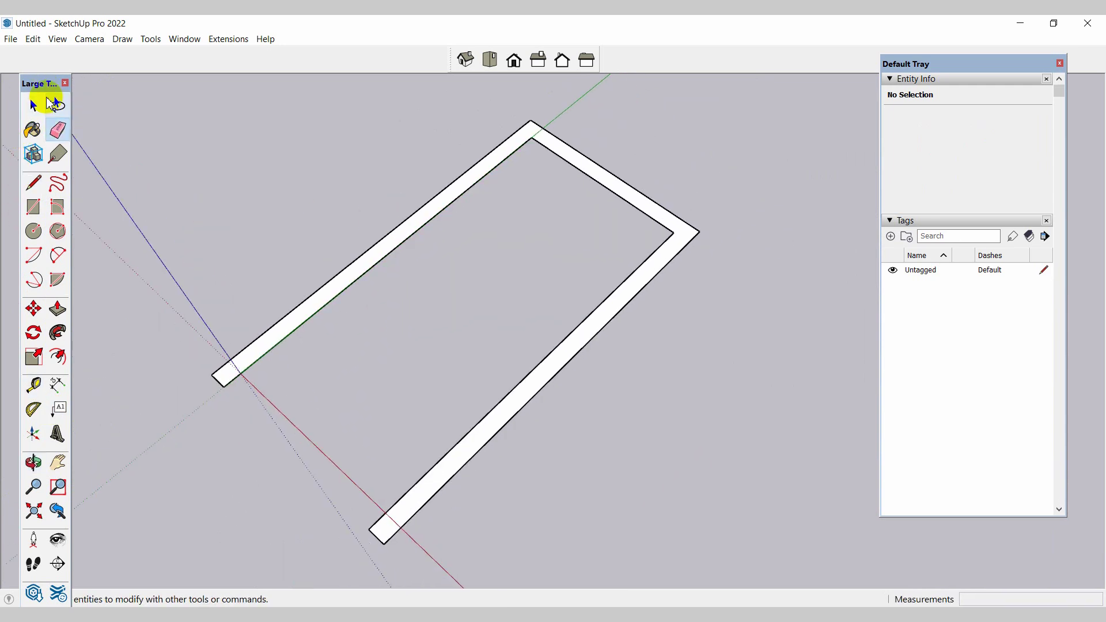
left_click(433, 215)
right_click(433, 215)
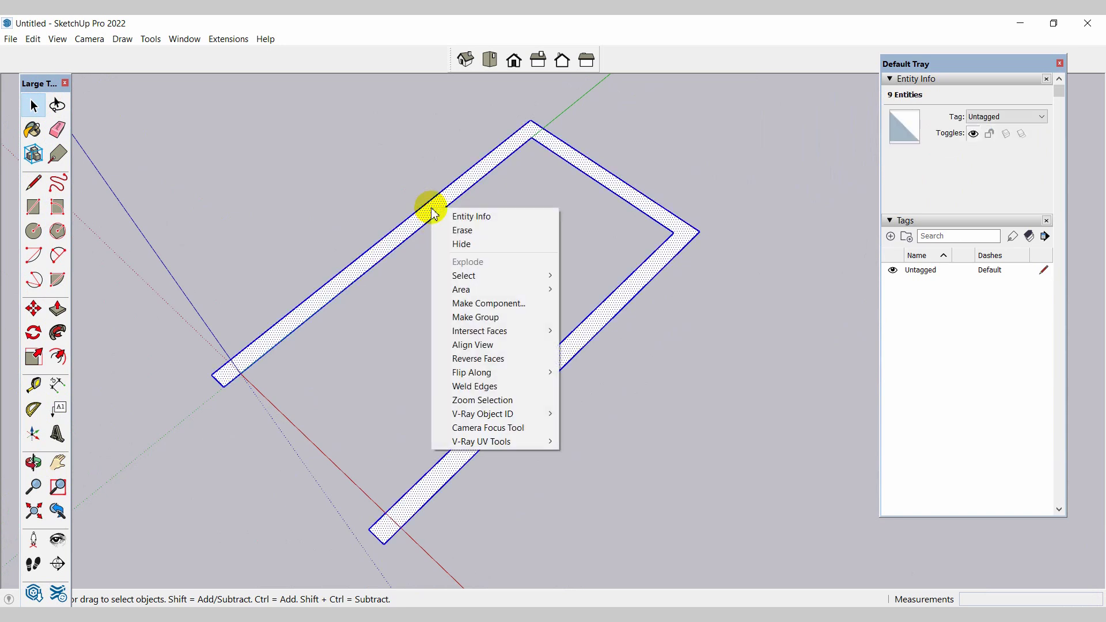
left_click(494, 316)
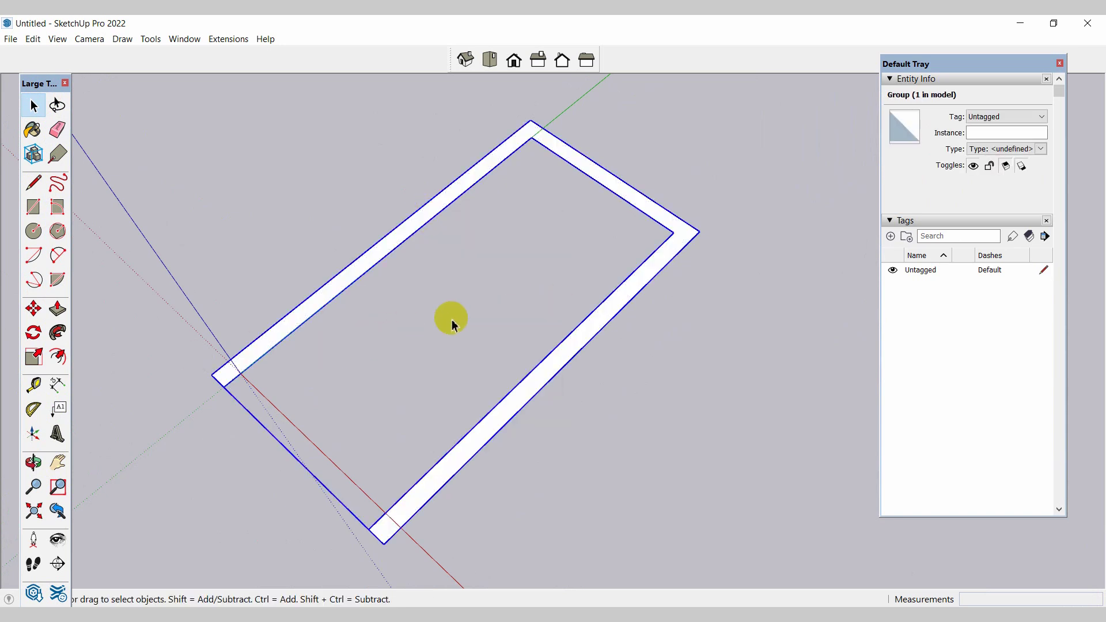
left_click(687, 421)
Inside the frame group, push/pull the three-sided face up 5" and leave the group
scroll(688, 421, "up", 3)
scroll(483, 329, "down", 4)
middle_click_drag(389, 223, 114, 294)
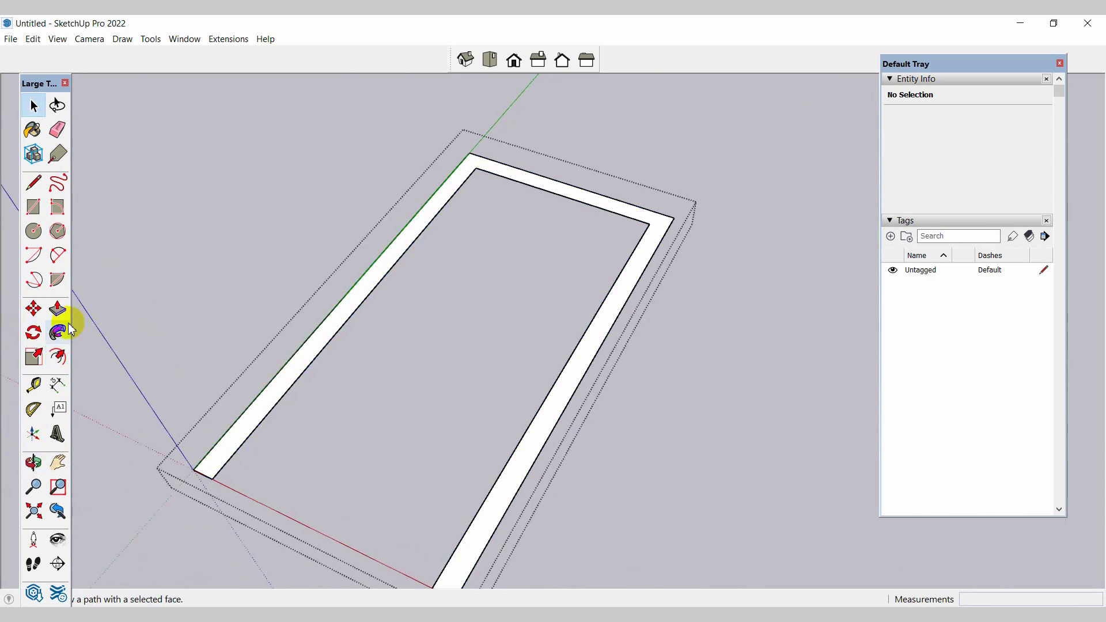
middle_click_drag(267, 366, 352, 397)
left_click(57, 309)
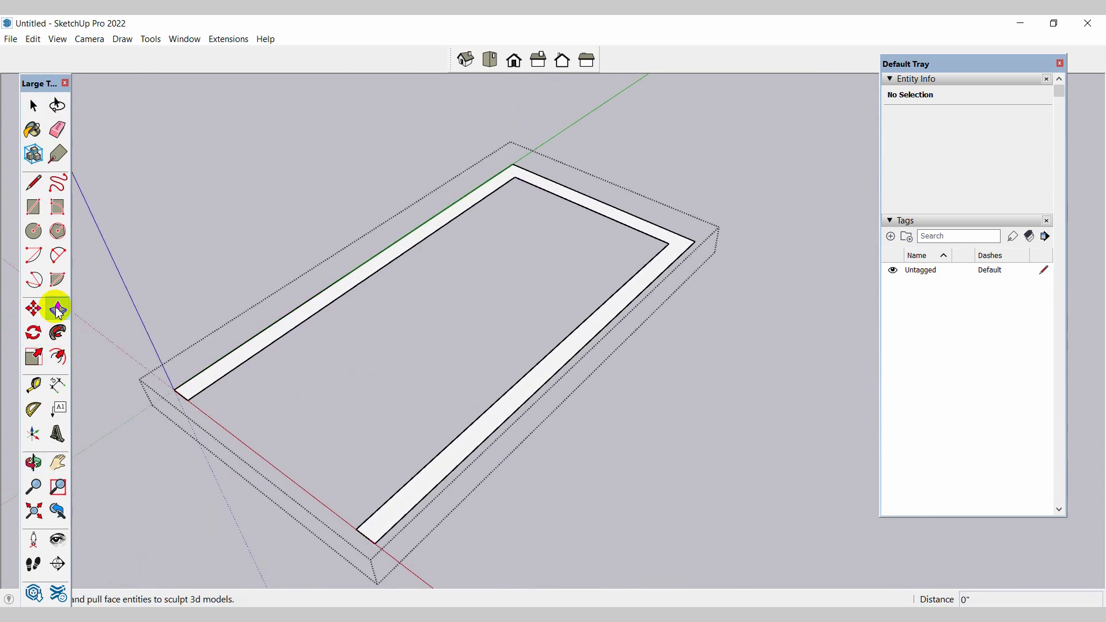
left_click(294, 314)
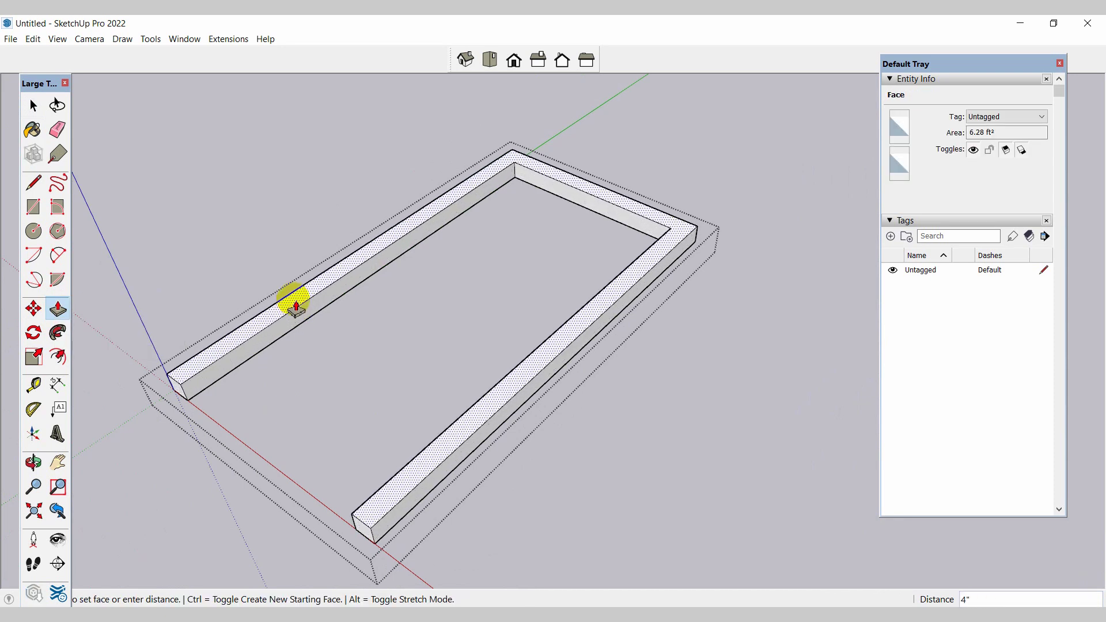
type("5")
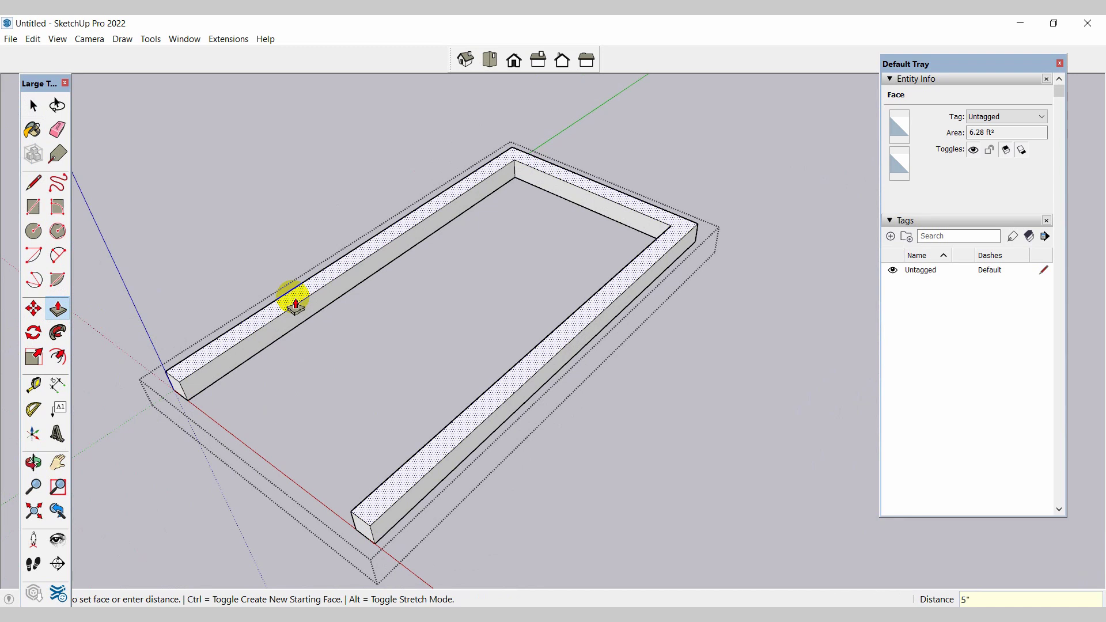
key("Return")
mouse_move(279, 319)
middle_mouse_down()
mouse_move(350, 419)
mouse_move(190, 271)
middle_mouse_up()
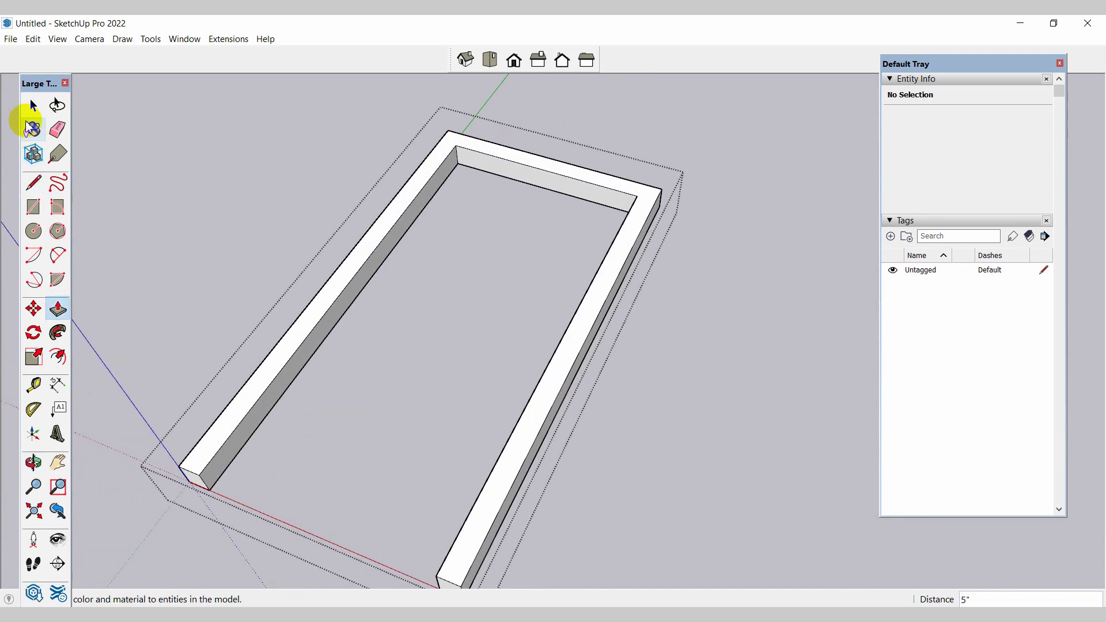
left_click(33, 105)
Draw a rectangle filling the frame's opening, from the inner far corner to the opposite leg's open end
middle_click_drag(758, 313, 580, 247)
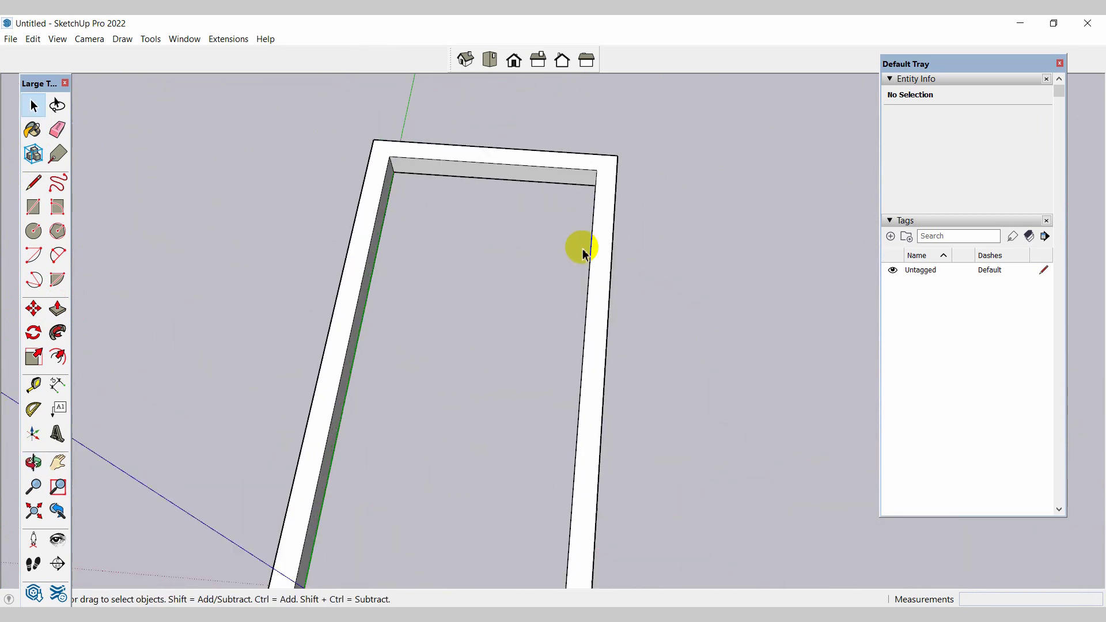
left_click(33, 209)
scroll(438, 173, "down", 3)
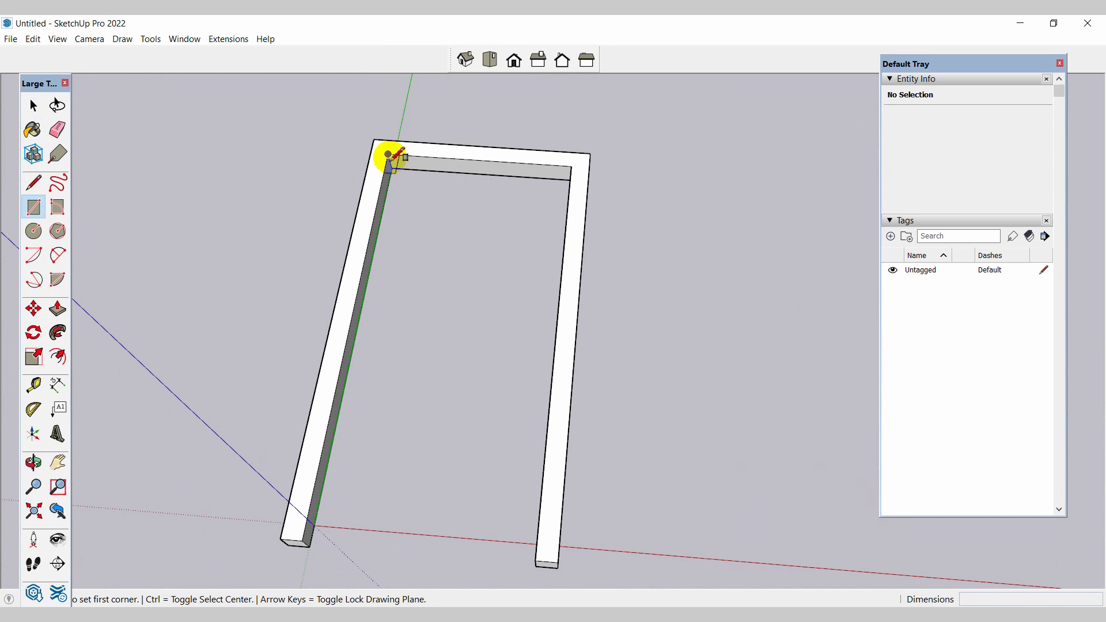
left_click(390, 155)
left_click(536, 560)
middle_click_drag(621, 313, 478, 300)
Make a group of the new panel face and its edges, then clear the selection
left_click(33, 105)
middle_click_drag(400, 327, 364, 335)
left_click(365, 335)
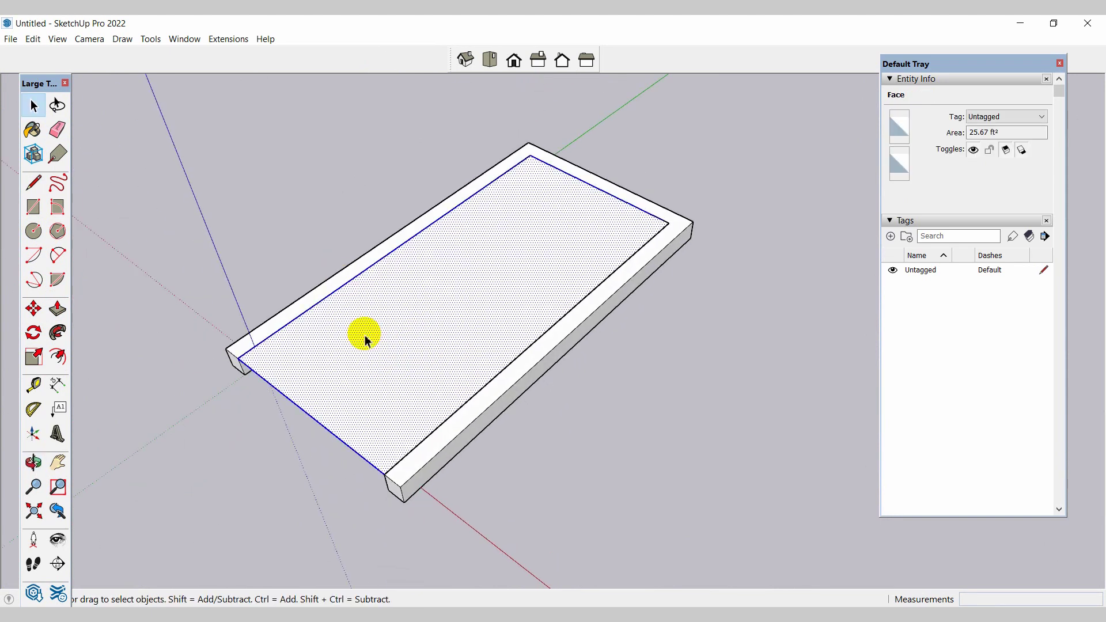
double_click(364, 334)
right_click(365, 336)
left_click(425, 442)
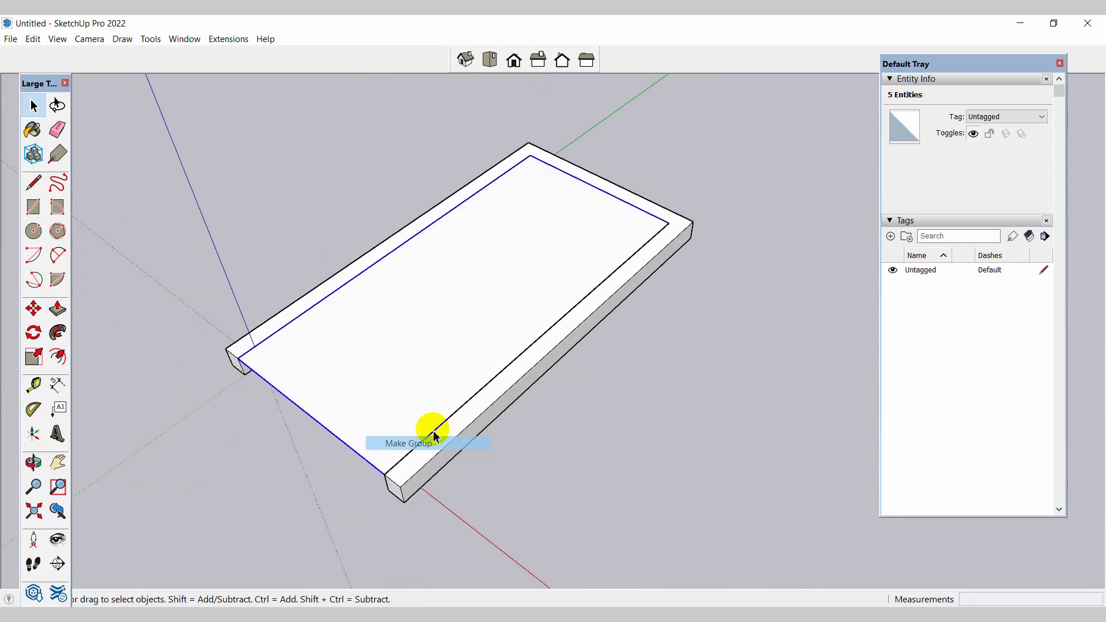
left_click(627, 424)
Inside the panel group, offset the face's outline 3" inward
middle_click_drag(433, 329, 524, 126)
middle_click_drag(99, 523, 193, 461)
middle_click_drag(253, 413, 543, 423)
scroll(483, 344, "up", 3)
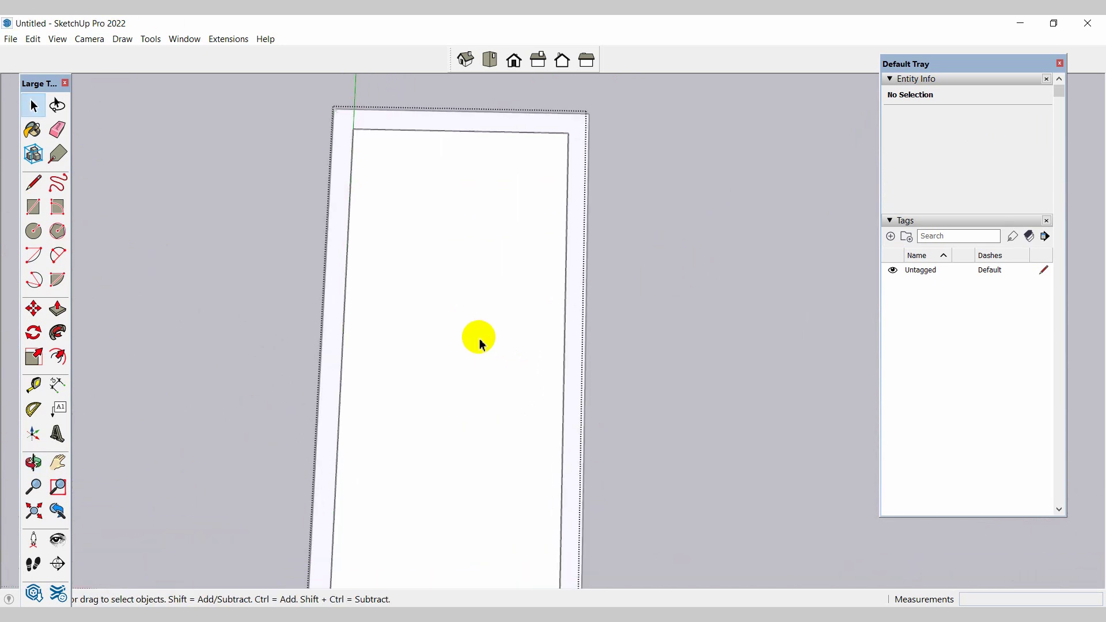
scroll(468, 230, "down", 3)
middle_click_drag(482, 267, 588, 406)
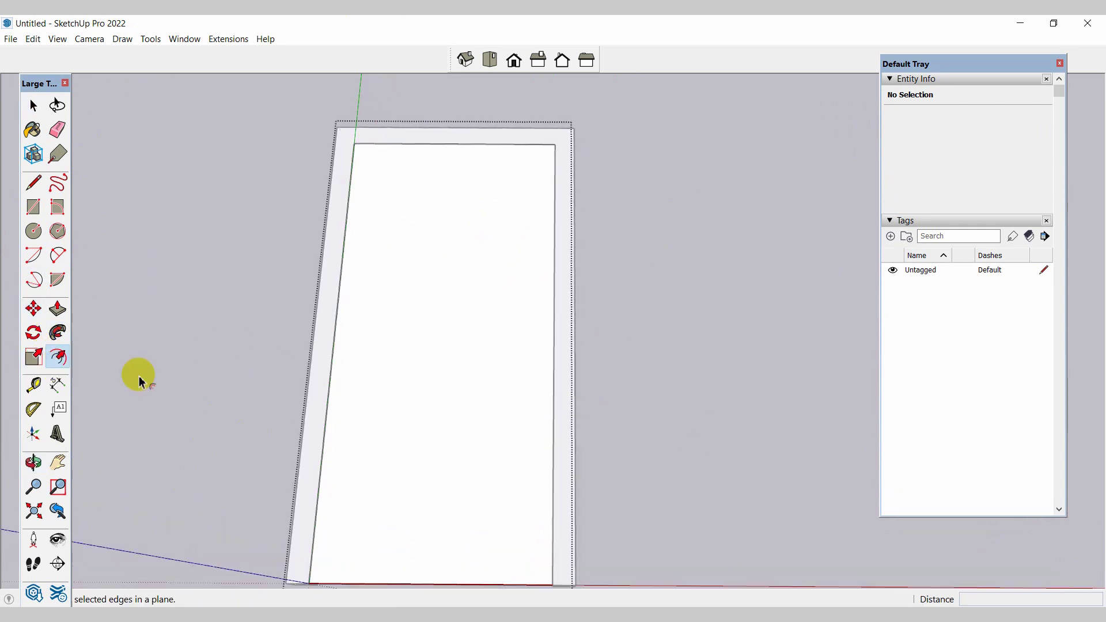
scroll(321, 357, "down", 2)
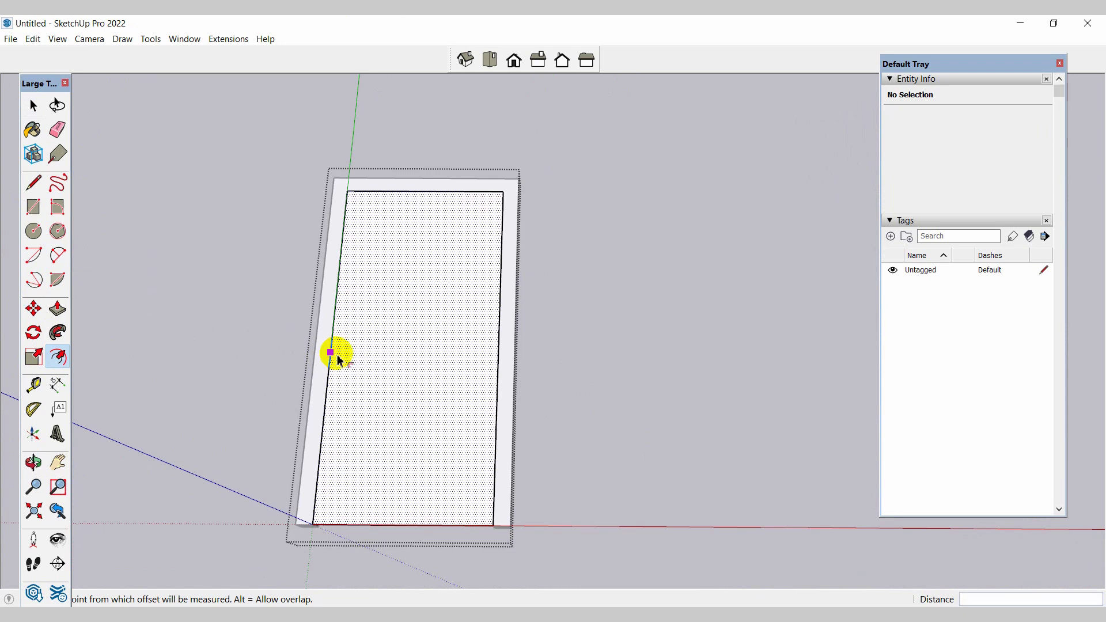
left_click(338, 356)
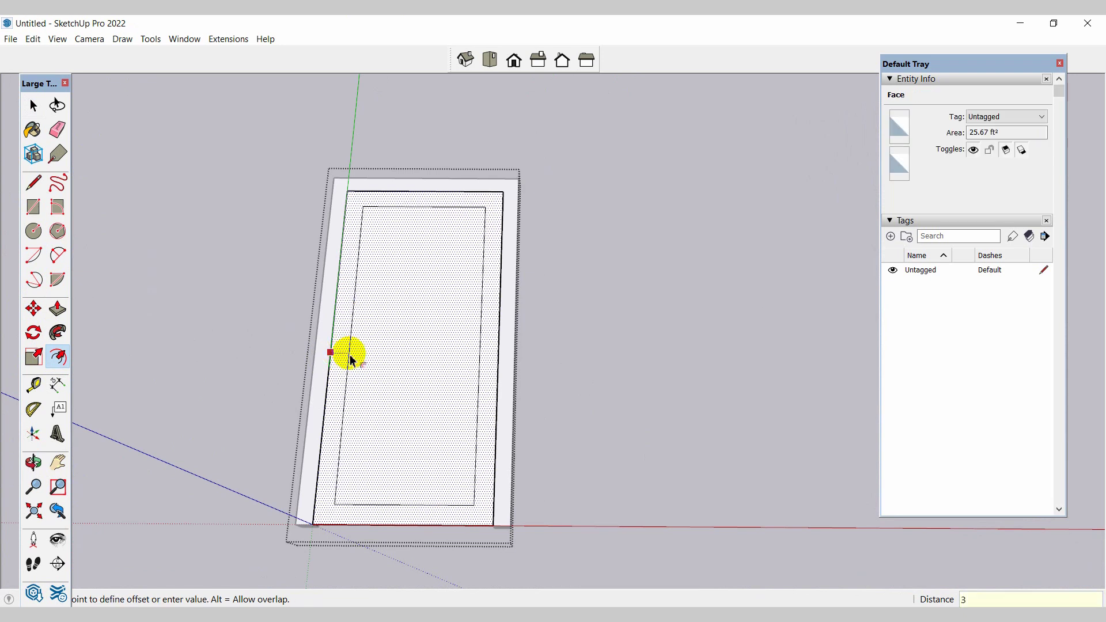
key("Return")
left_click(34, 106)
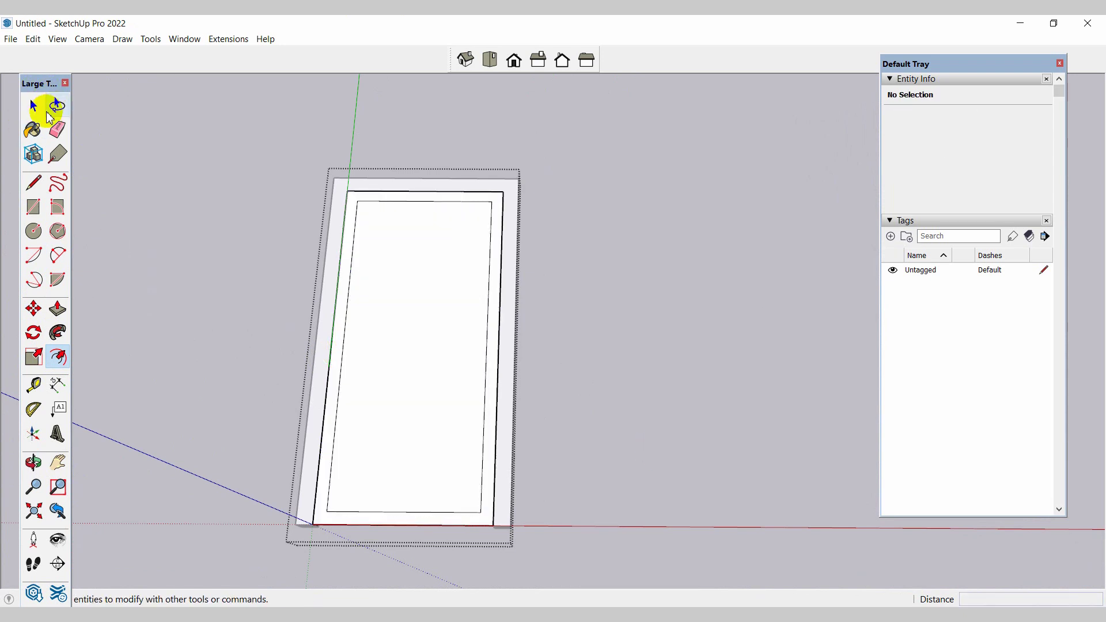
middle_click_drag(603, 373, 562, 375)
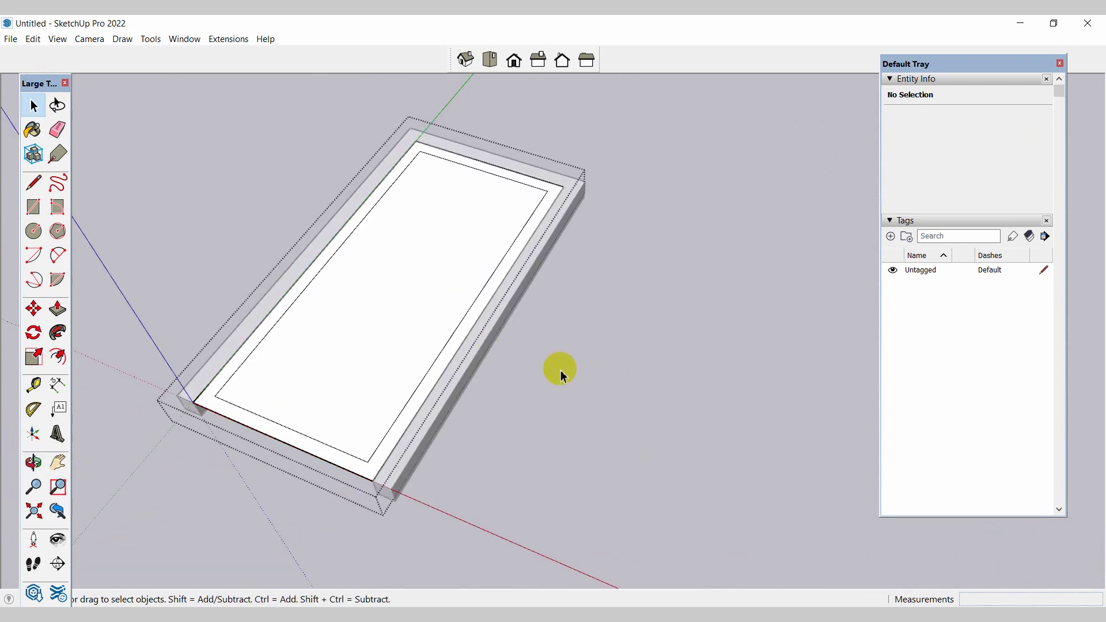
middle_click_drag(449, 222, 438, 265)
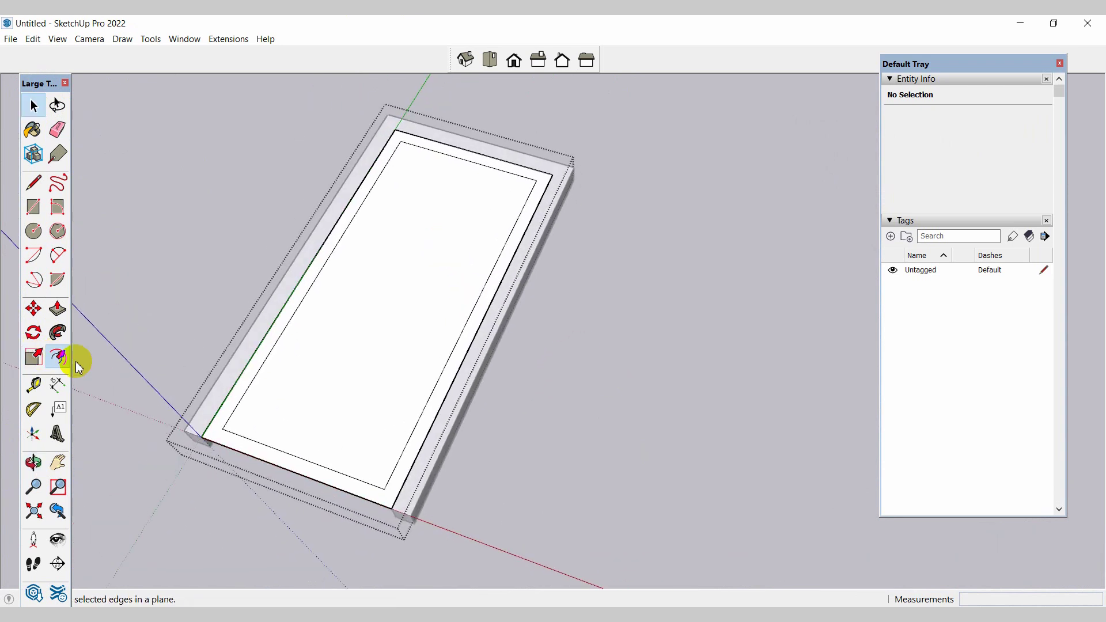
left_click(58, 358)
scroll(230, 408, "up", 3)
left_click(234, 419)
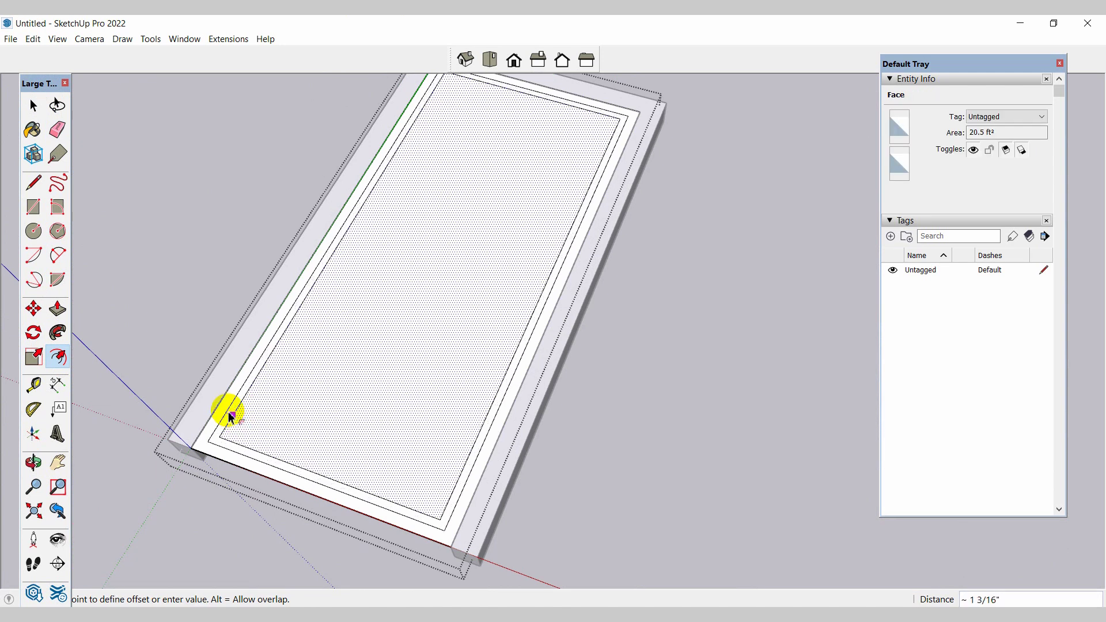
left_click(231, 416)
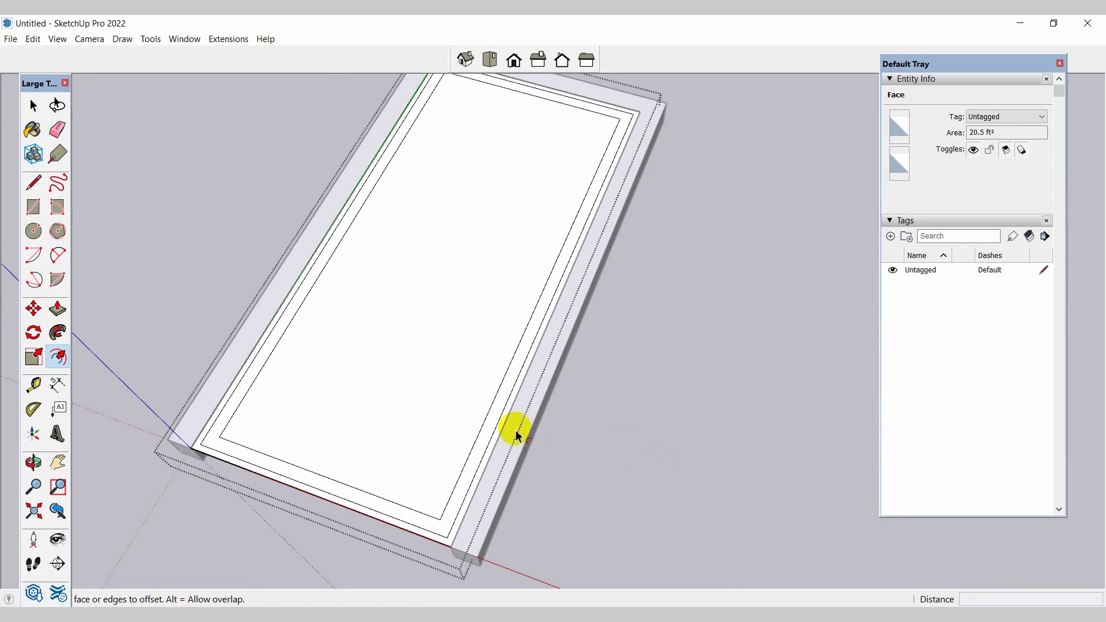
left_click(229, 421)
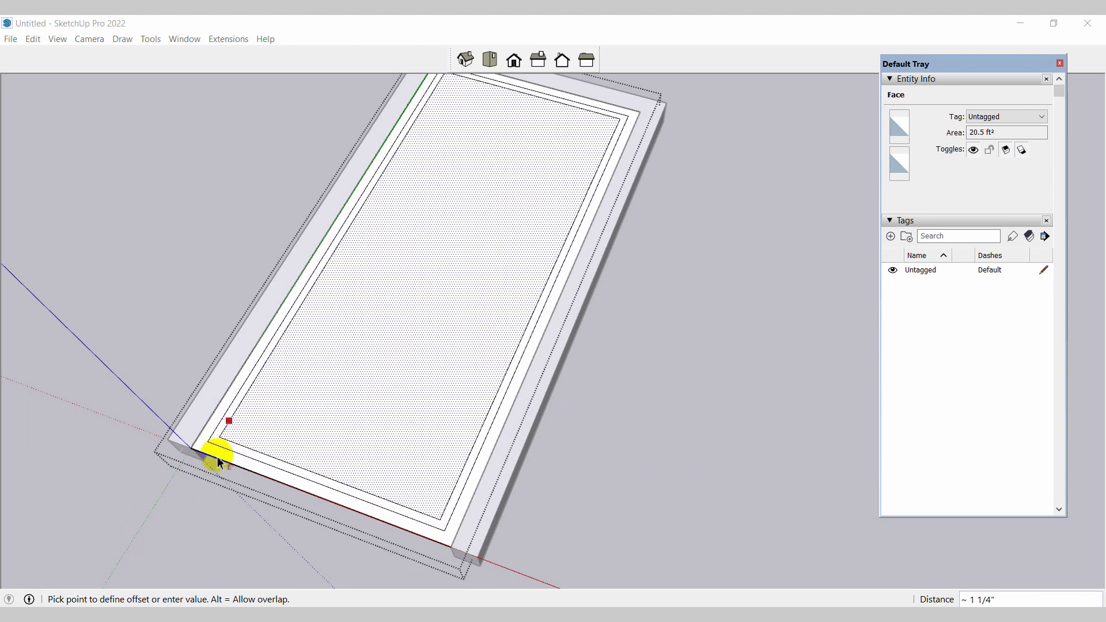
right_click(99, 138)
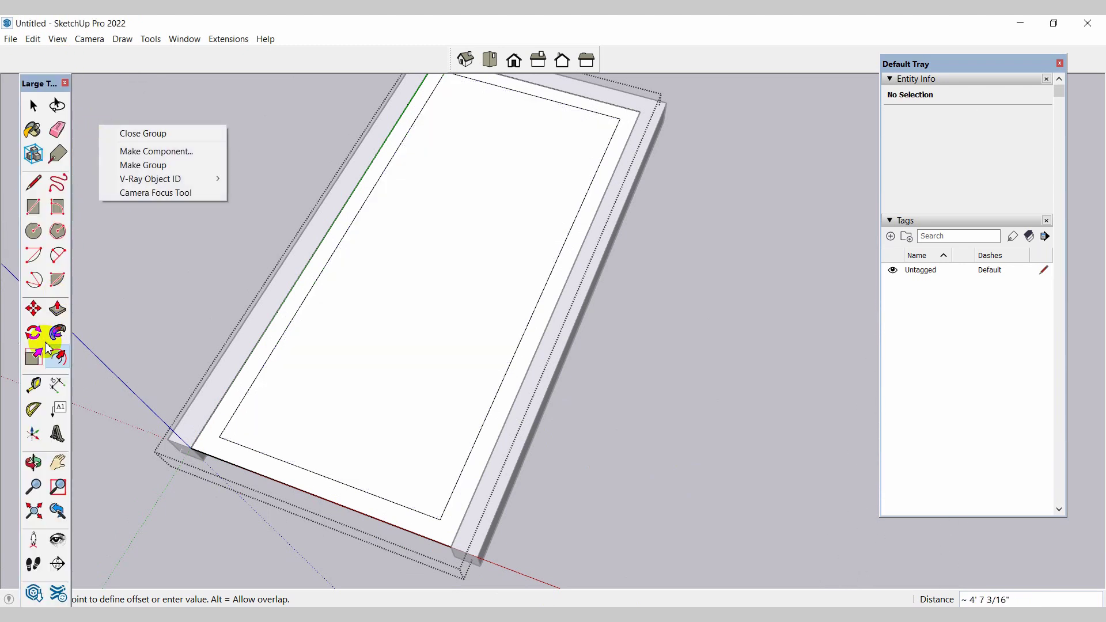
Offset the panel's inner rectangle 1" outward
left_click(55, 358)
left_click(317, 474)
type("1")
key("Return")
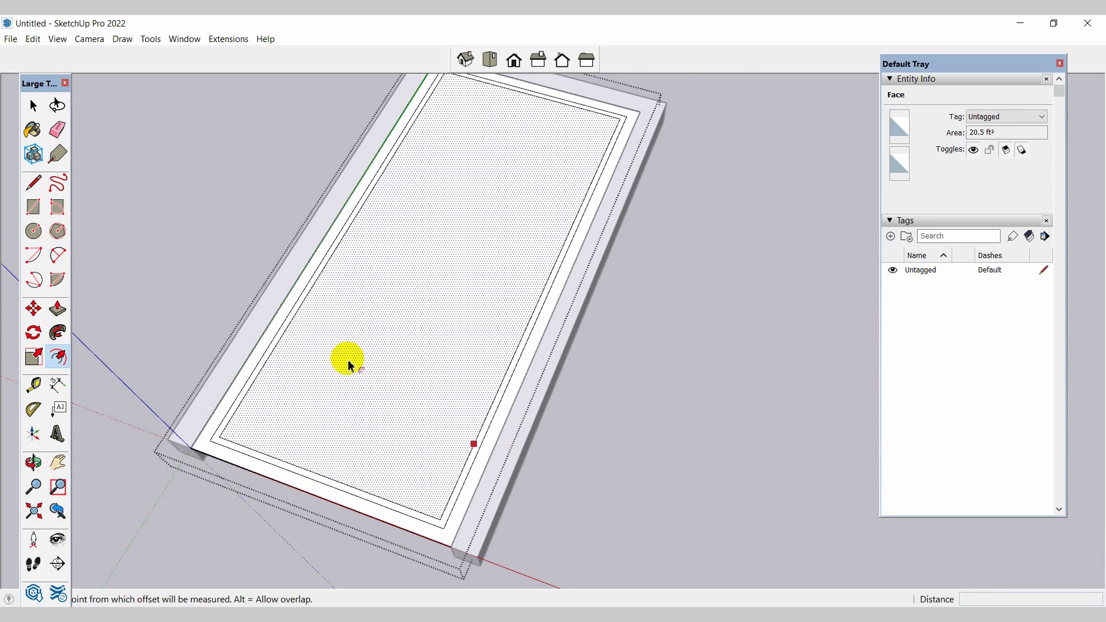
Offset the panel's outer border face 1" inward, adding another rectangle near the panel's edge
scroll(348, 355, "up", 1)
scroll(203, 446, "up", 1)
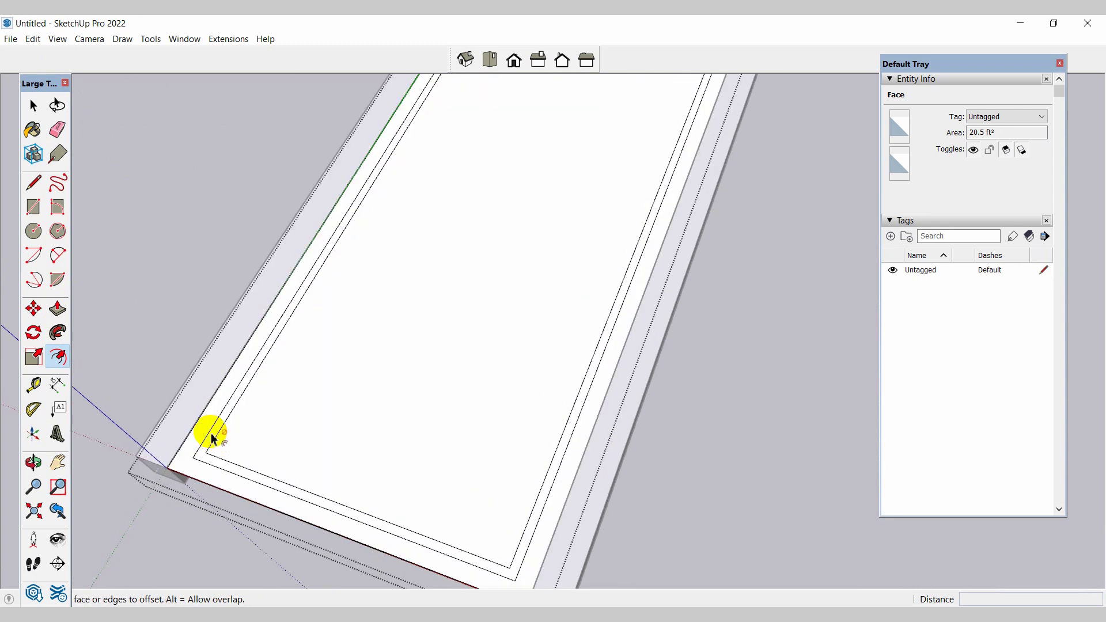
left_click(209, 438)
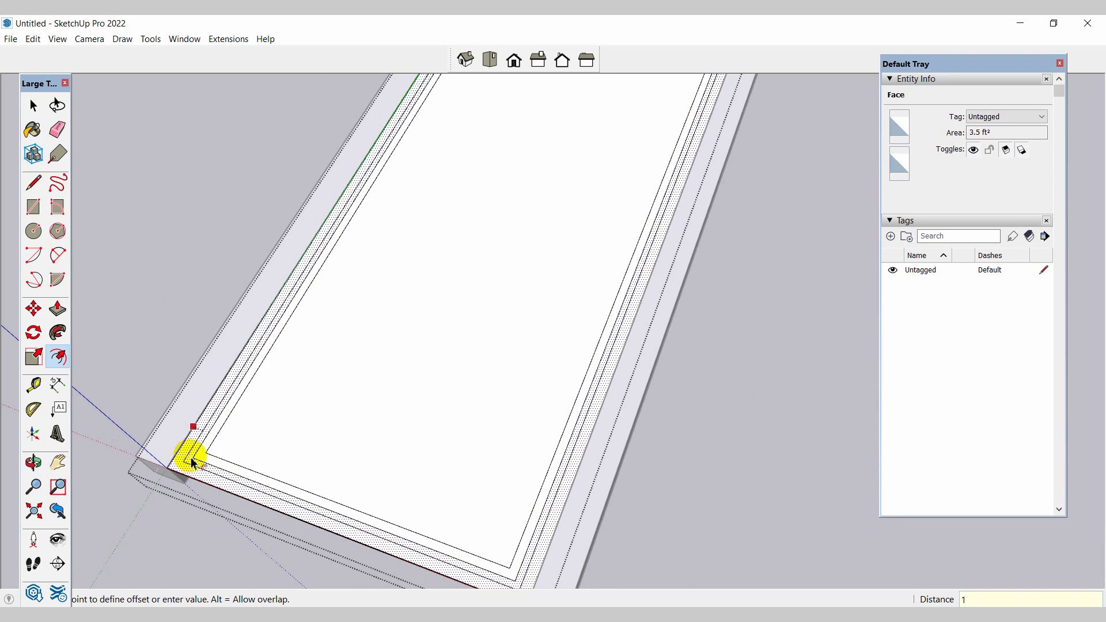
left_click(189, 459)
At the origin-side corner, draw 3", 2" and 1" lines extending the three offset rectangles to the panel's open-end edge
middle_click_drag(400, 504, 345, 525)
scroll(265, 346, "down", 2)
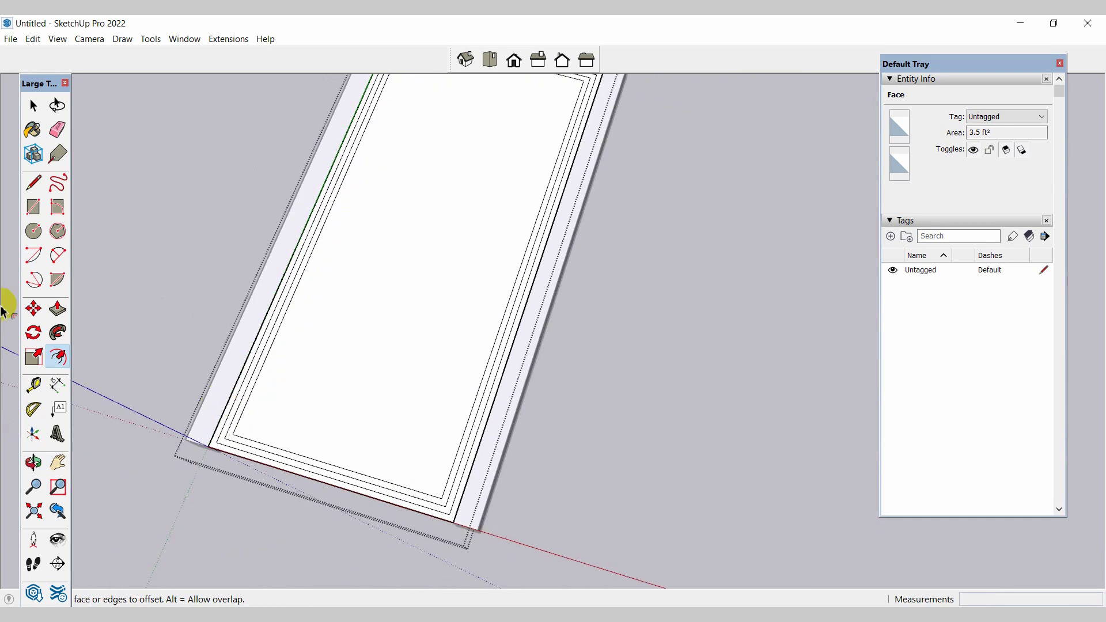
left_click(33, 184)
scroll(281, 450, "up", 2)
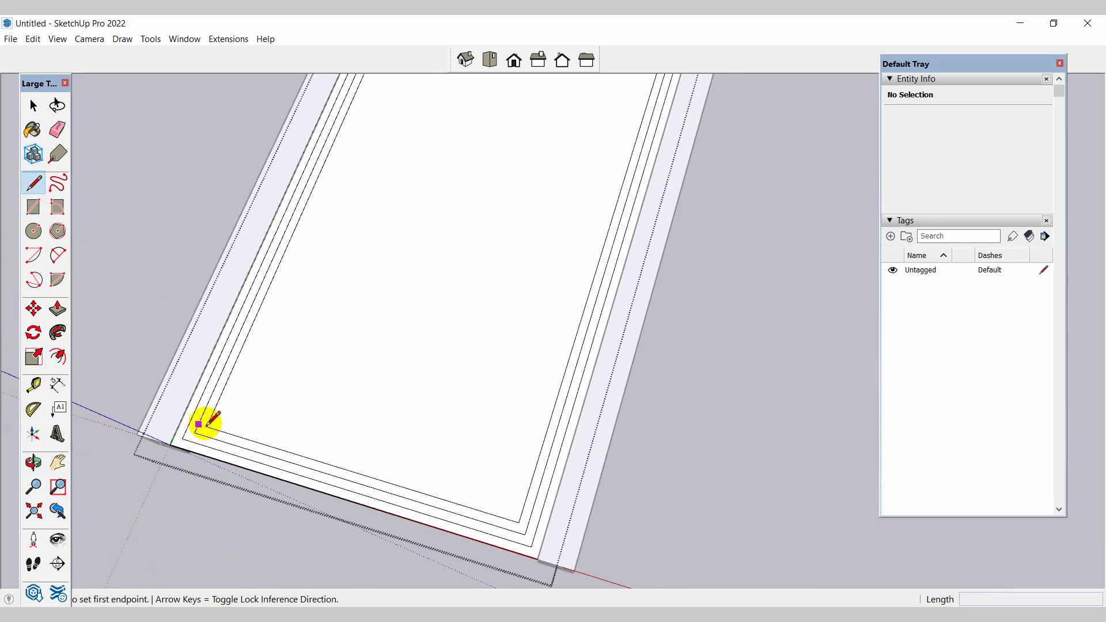
left_click(198, 425)
scroll(198, 444, "up", 2)
left_click(192, 464)
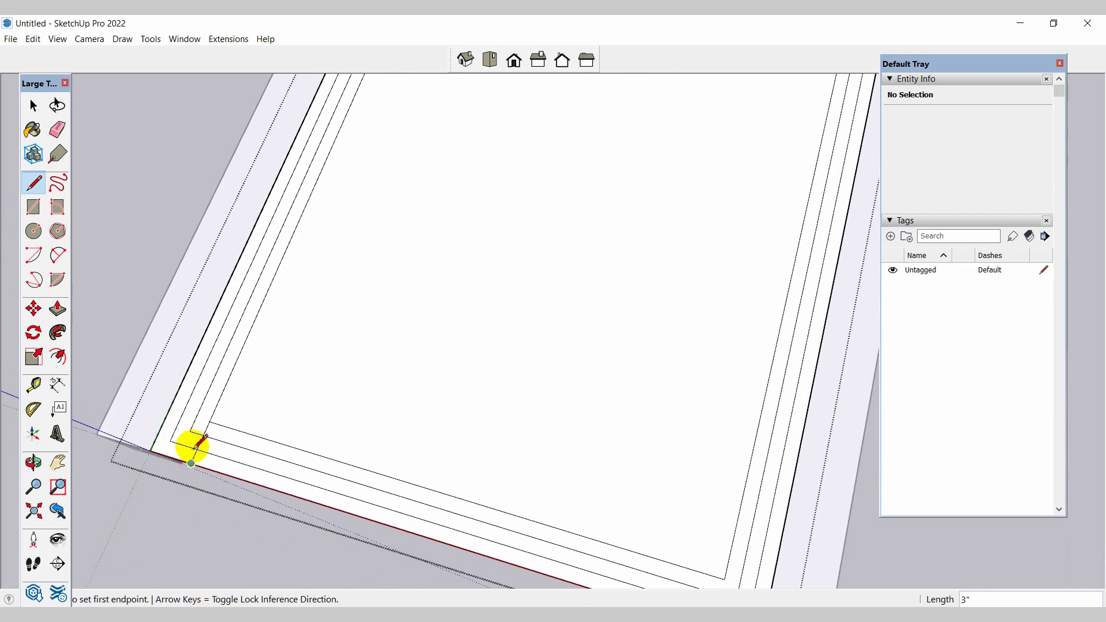
left_click(191, 431)
left_click(177, 459)
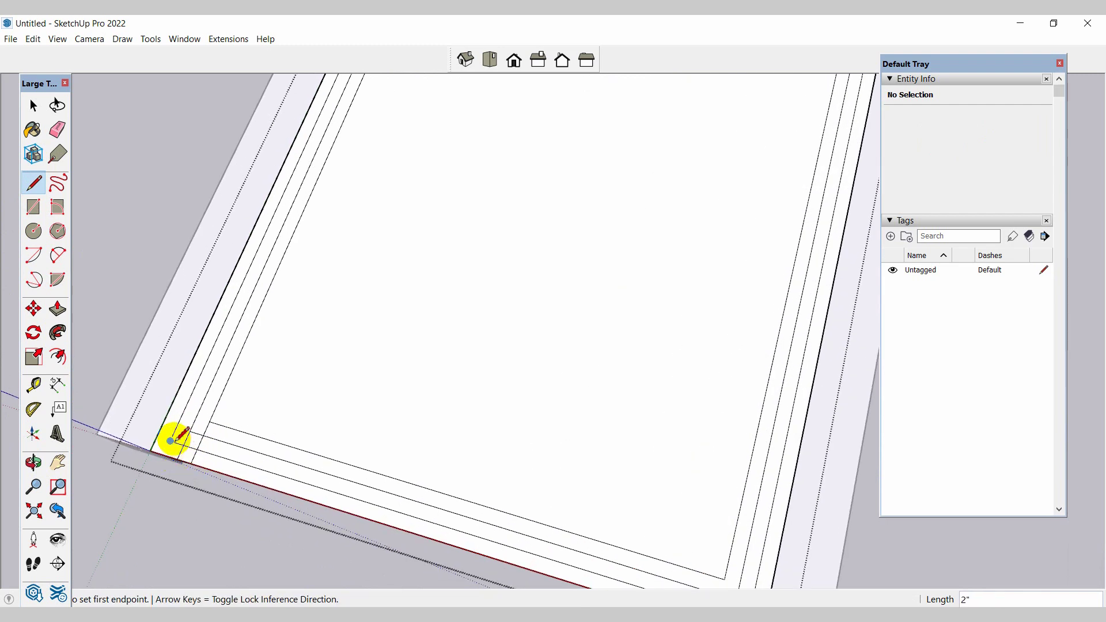
left_click(168, 456)
At the opposite open-end corner, extend the offset rectangles to the panel's edge with 1" and 2" lines
scroll(248, 276, "down", 2)
scroll(569, 524, "up", 2)
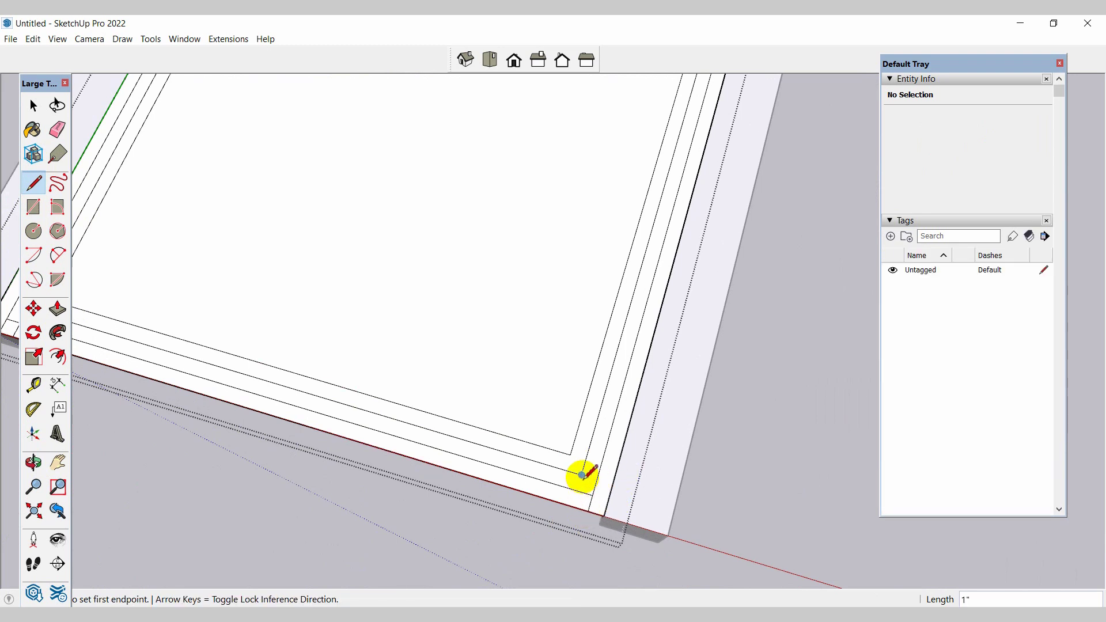
left_click(574, 507)
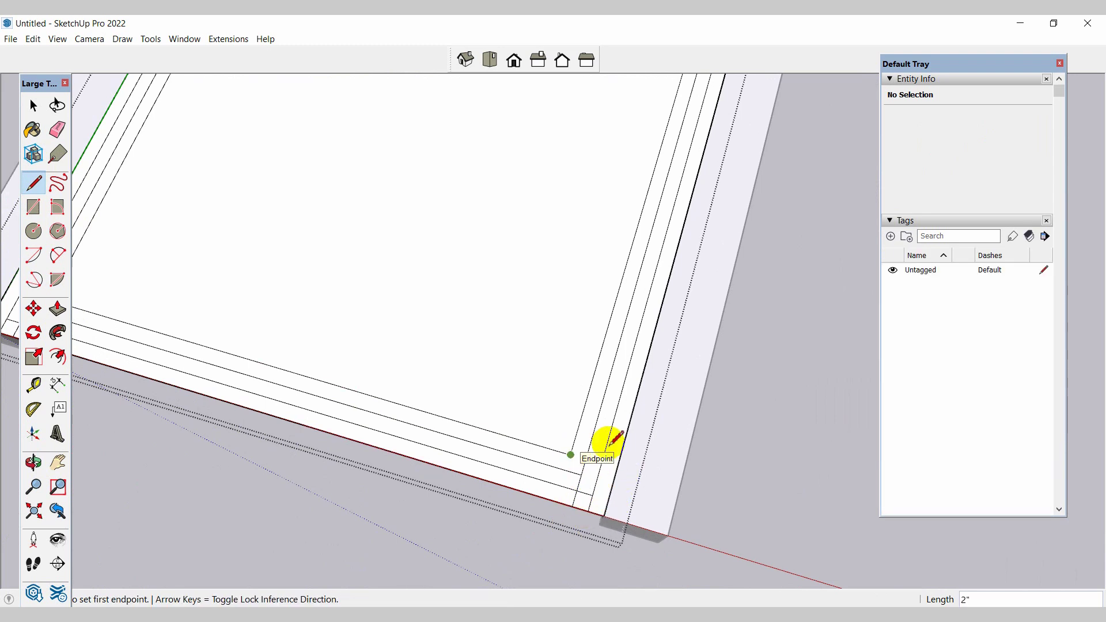
scroll(611, 442, "down", 3)
scroll(492, 504, "down", 2)
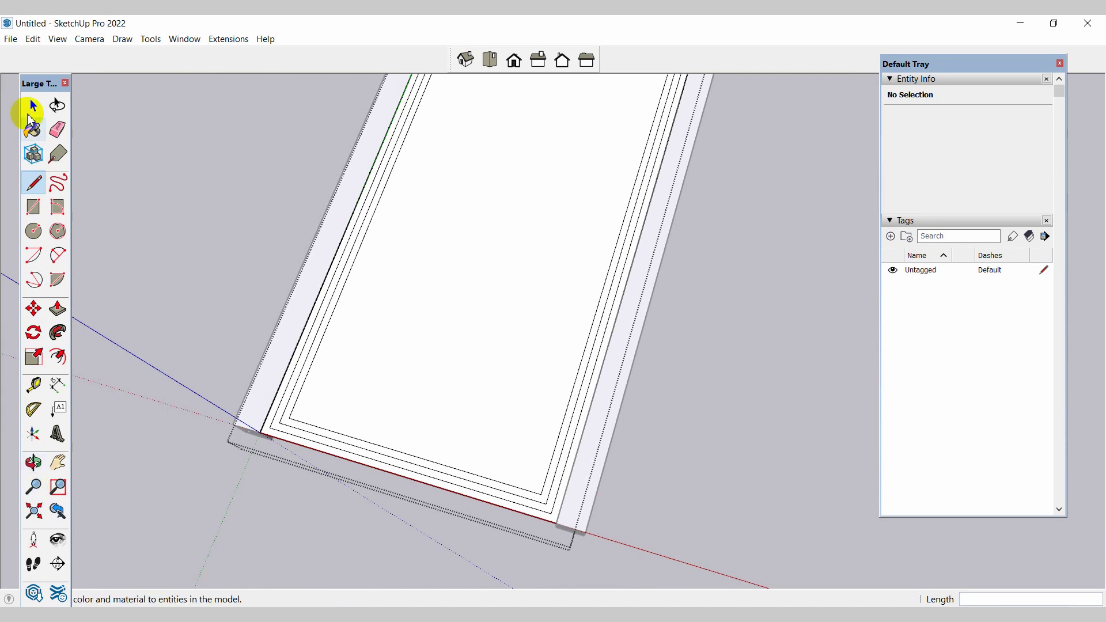
Erase the panel's large central face, leaving only the border rings
left_click(32, 104)
right_click(482, 302)
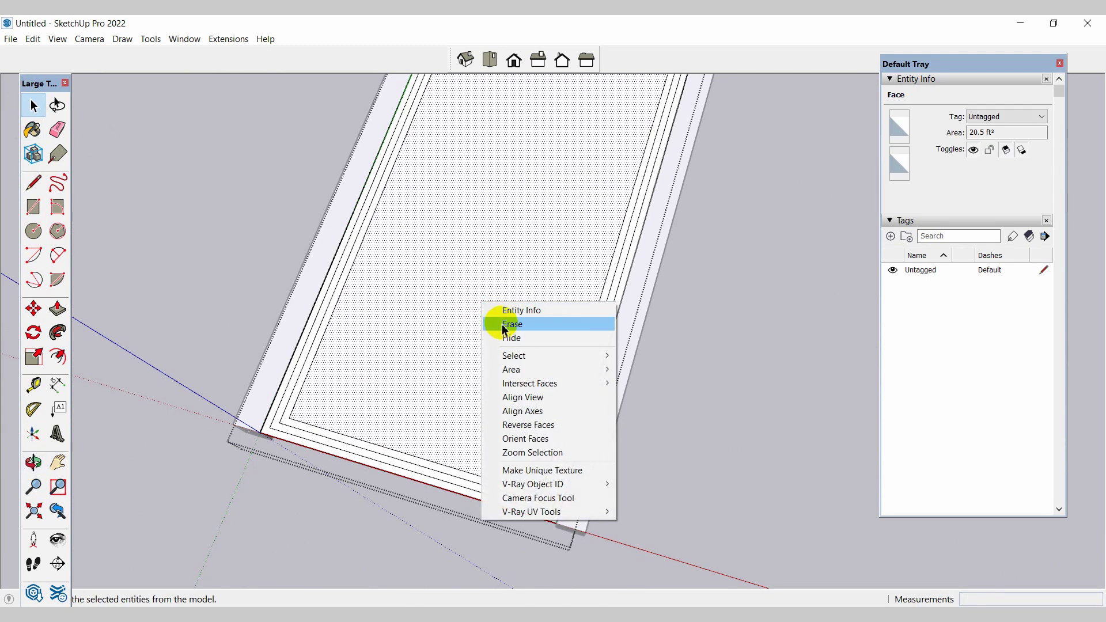
left_click(501, 326)
Push/Pull the panel's innermost border ring up 1"
middle_click_drag(316, 296, 277, 309)
scroll(277, 309, "up", 2)
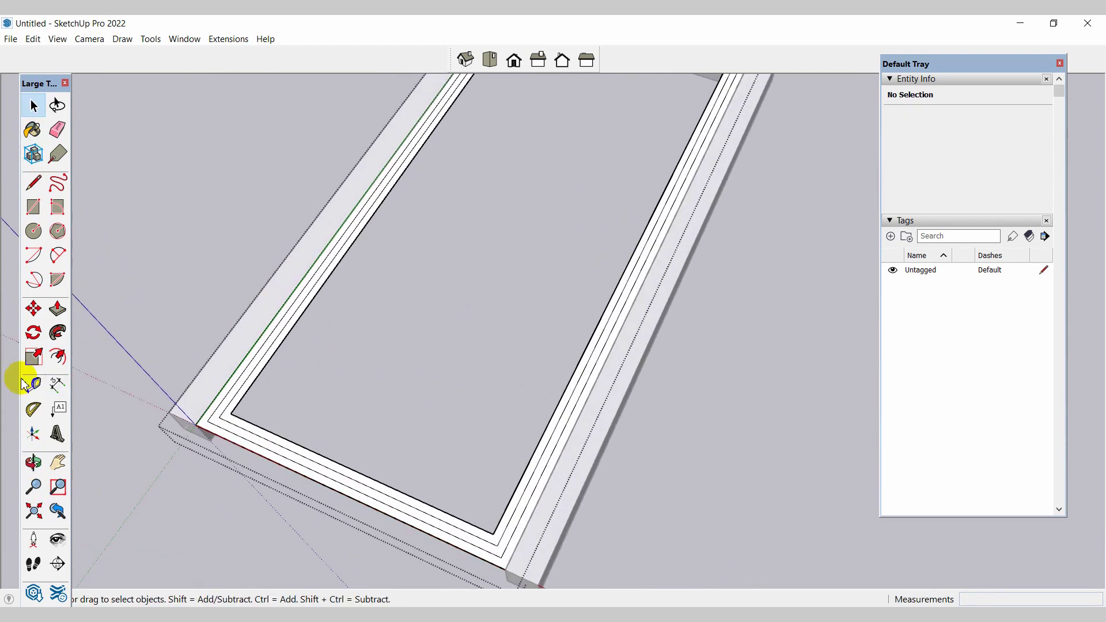
left_click(58, 311)
scroll(227, 425, "up", 3)
left_click(233, 413)
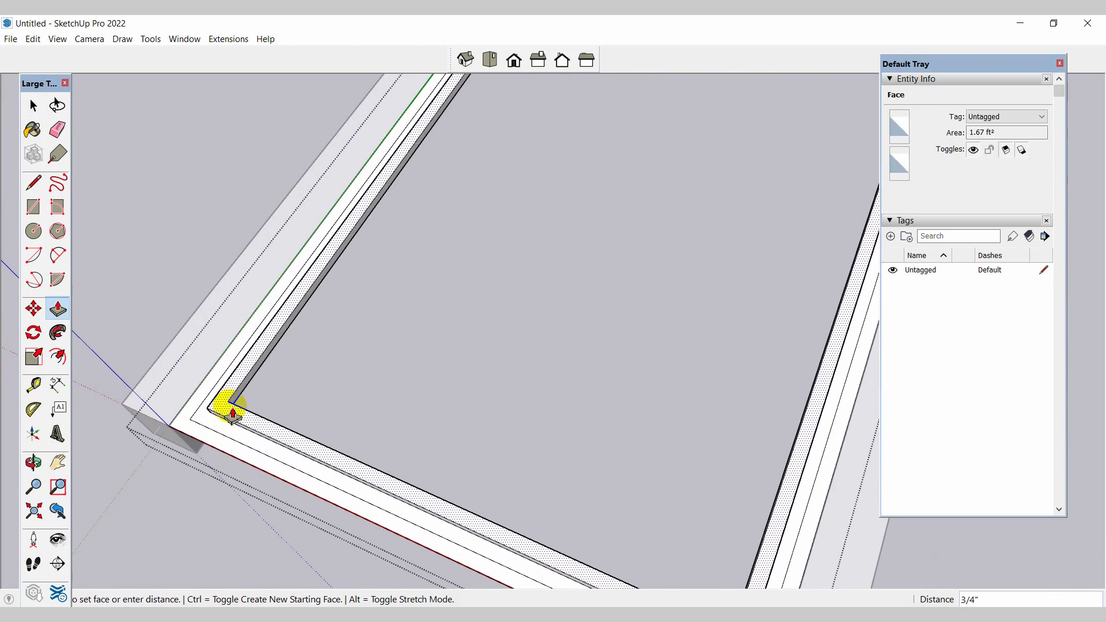
key("Return")
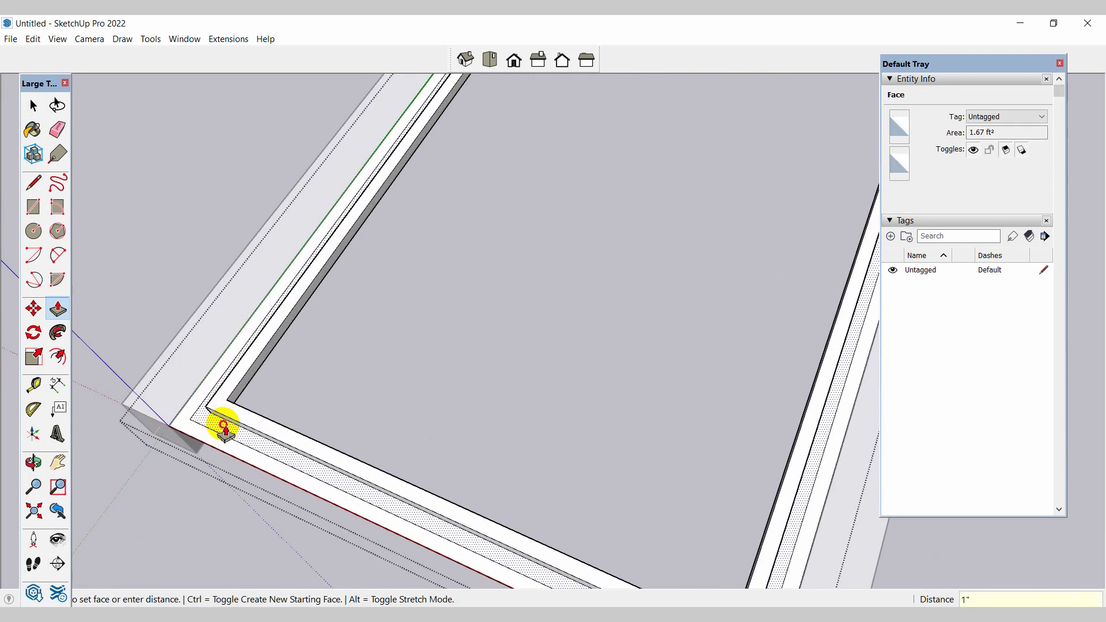
Push/Pull the panel's middle and outer border rings up 3"
left_click(219, 424)
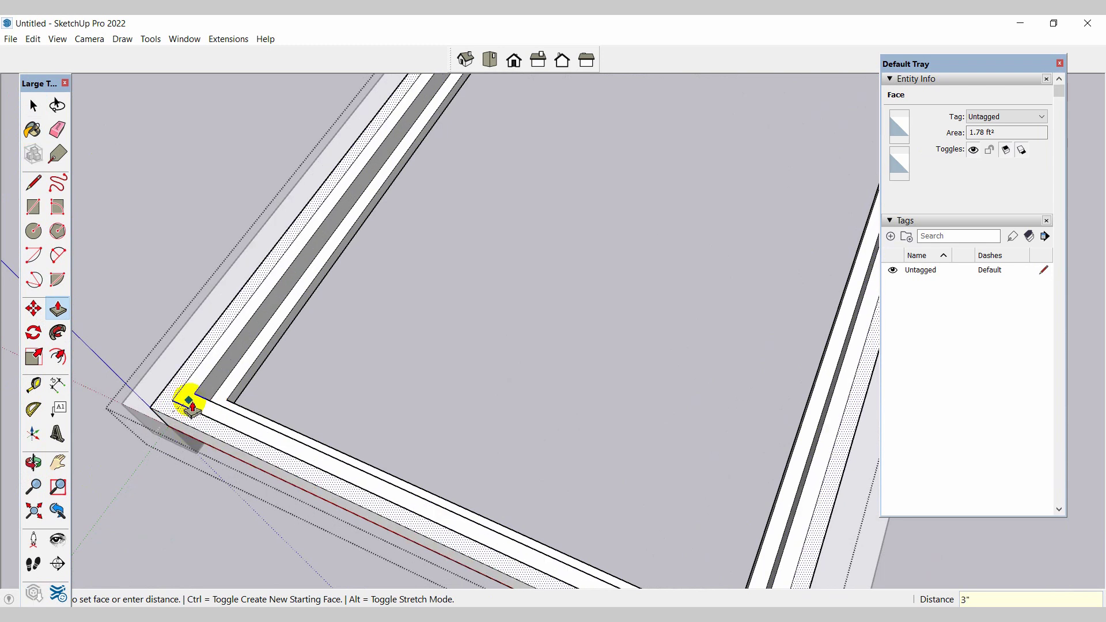
left_click(192, 404)
left_click(179, 405)
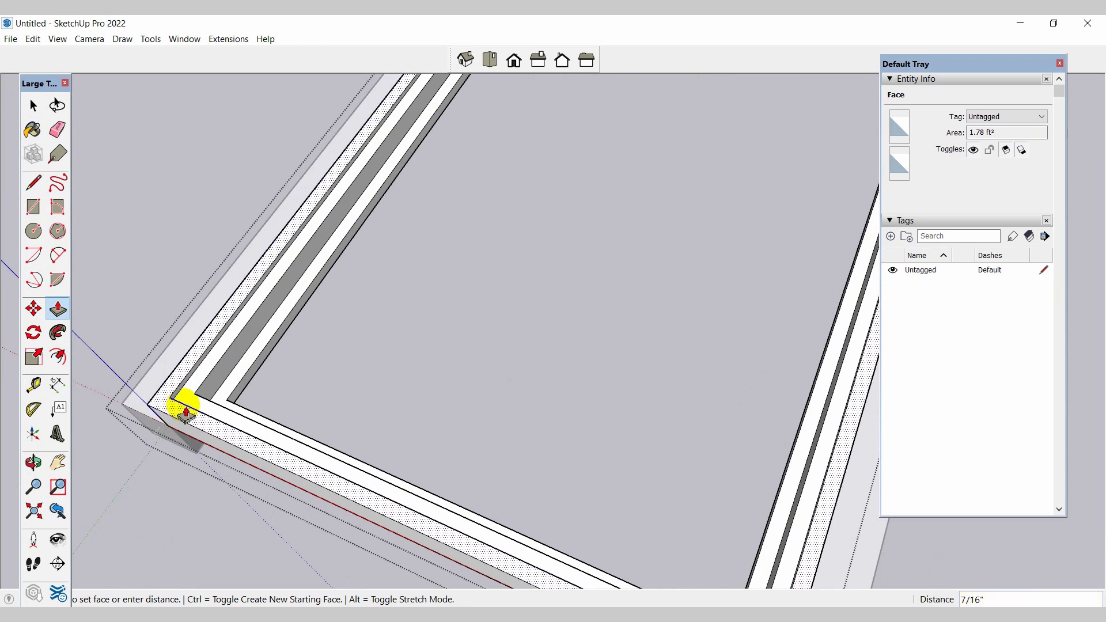
Push the middle border ring down 1" to form a stepped profile between the inner and outer rings
left_click(208, 413)
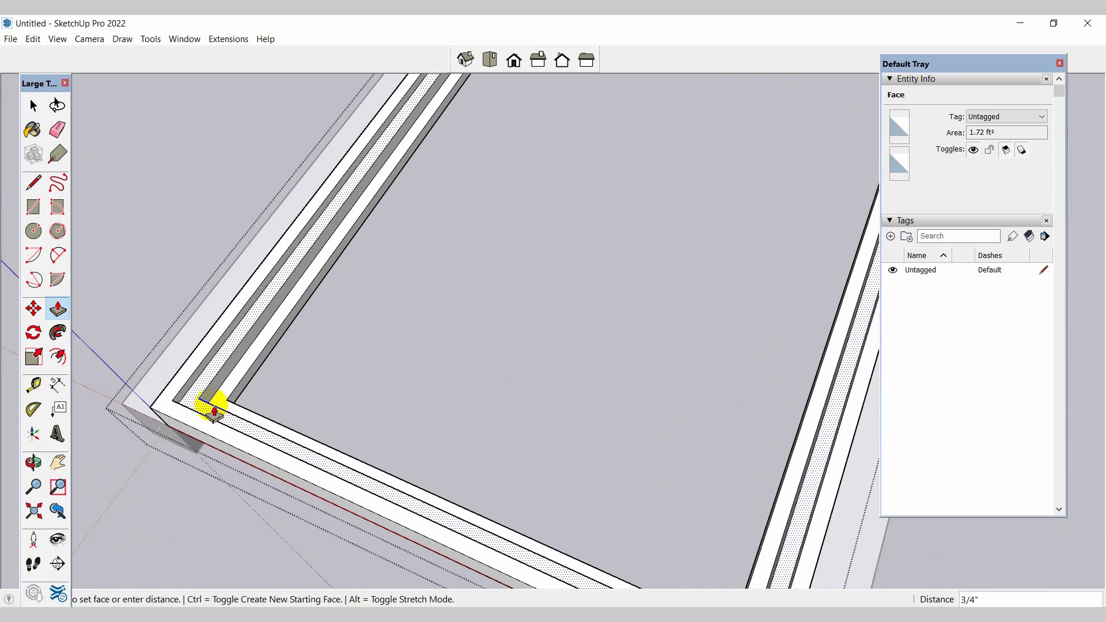
left_click(186, 420)
scroll(178, 397, "down", 5)
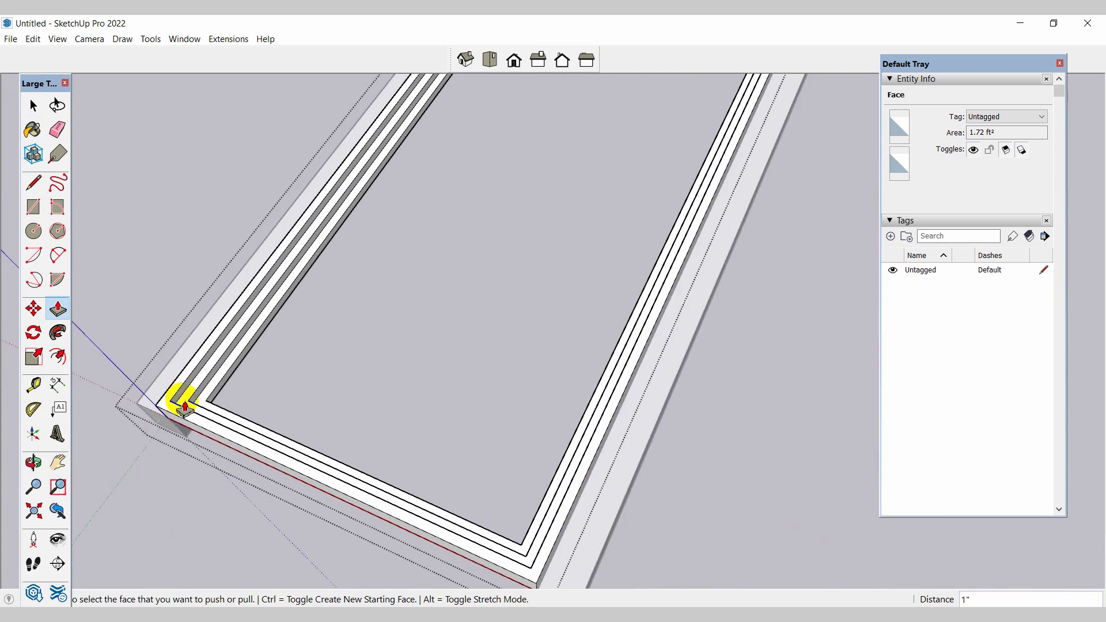
Leave the panel group and move it down by its corner so it sits flush with the door frame, clearing the selection
left_click(33, 104)
middle_click_drag(672, 266, 469, 156)
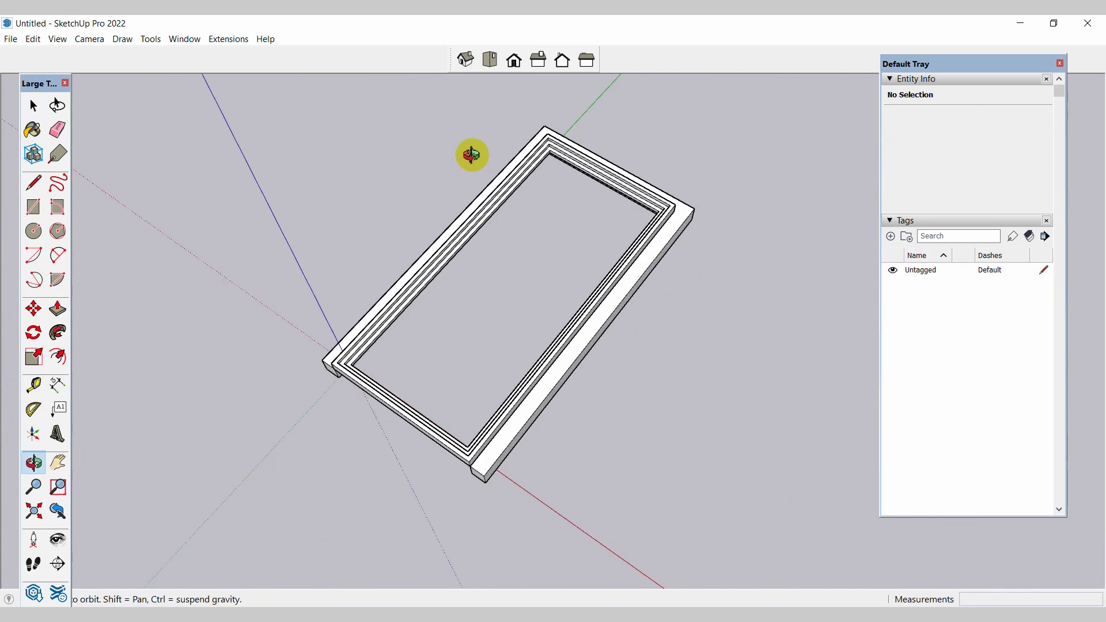
scroll(553, 158, "up", 5)
middle_click_drag(562, 159, 404, 260)
left_click(33, 310)
scroll(294, 326, "up", 4)
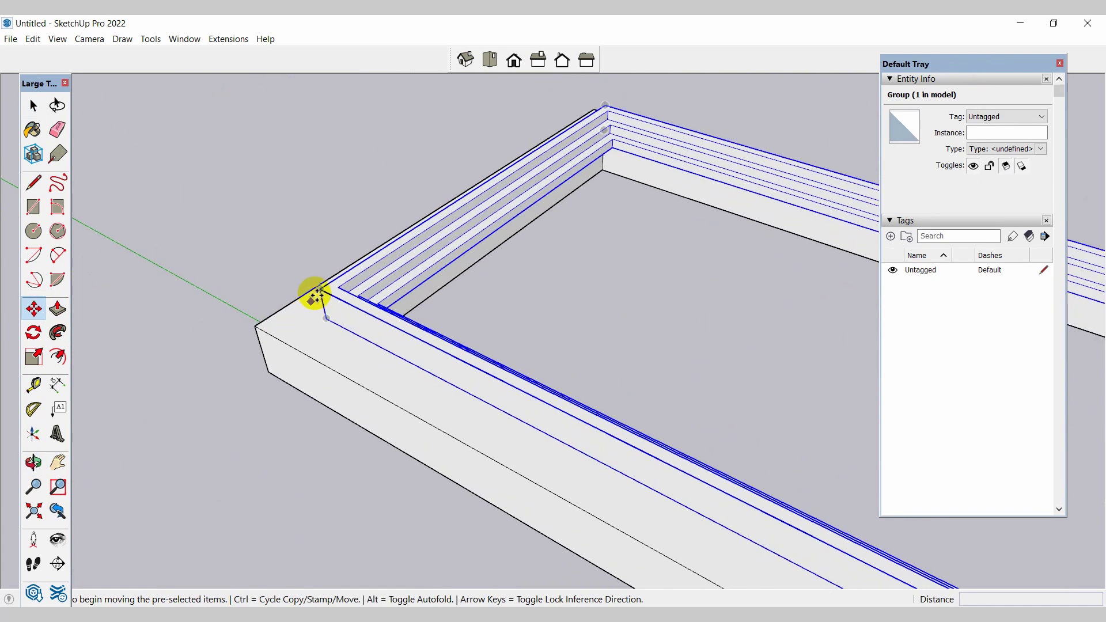
left_click(323, 291)
left_click(325, 319)
scroll(388, 243, "down", 3)
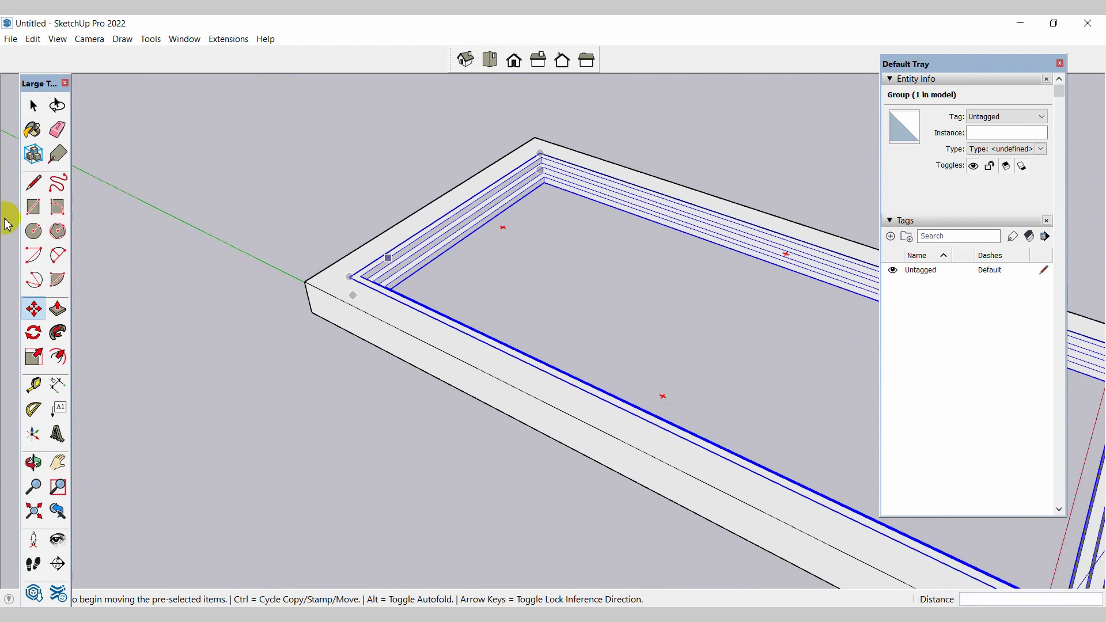
left_click(33, 105)
left_click(284, 178)
Draw a rectangle across the panel's opening, from the inner far corner to the diagonally opposite inner corner
middle_click_drag(285, 178, 13, 285)
middle_click_drag(284, 346, 646, 209)
left_click(33, 207)
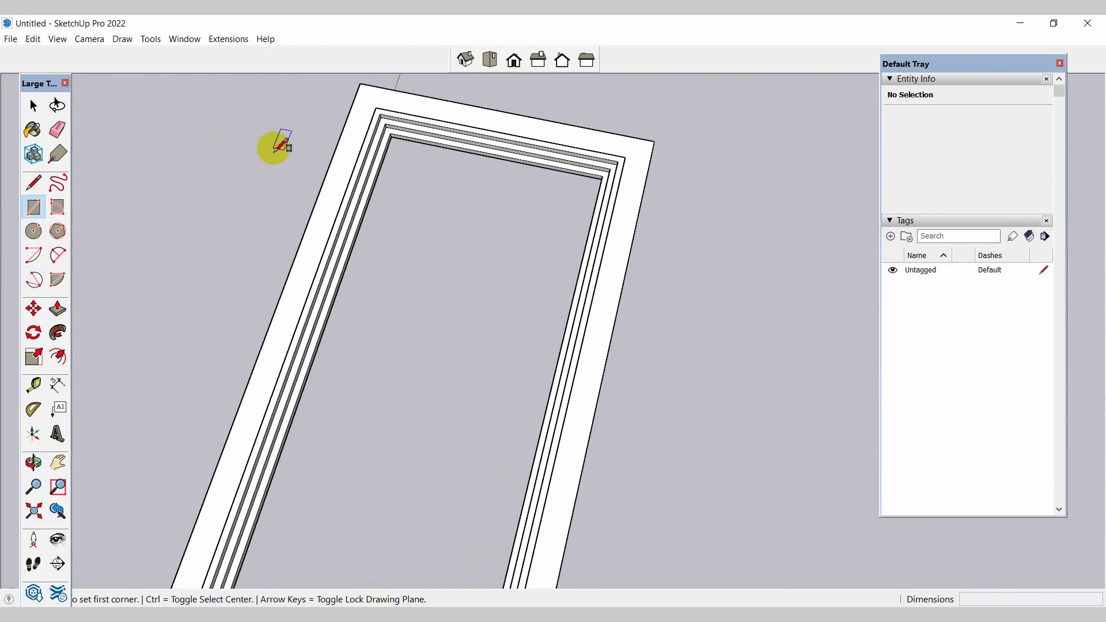
scroll(420, 462, "up", 3)
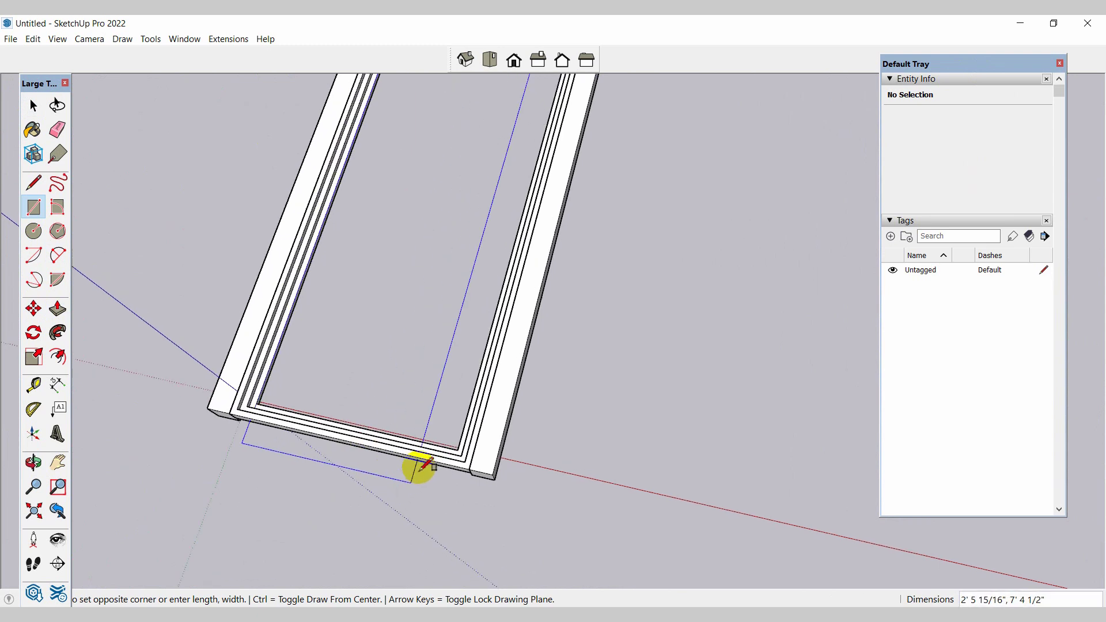
left_click(455, 448)
scroll(271, 466, "down", 5)
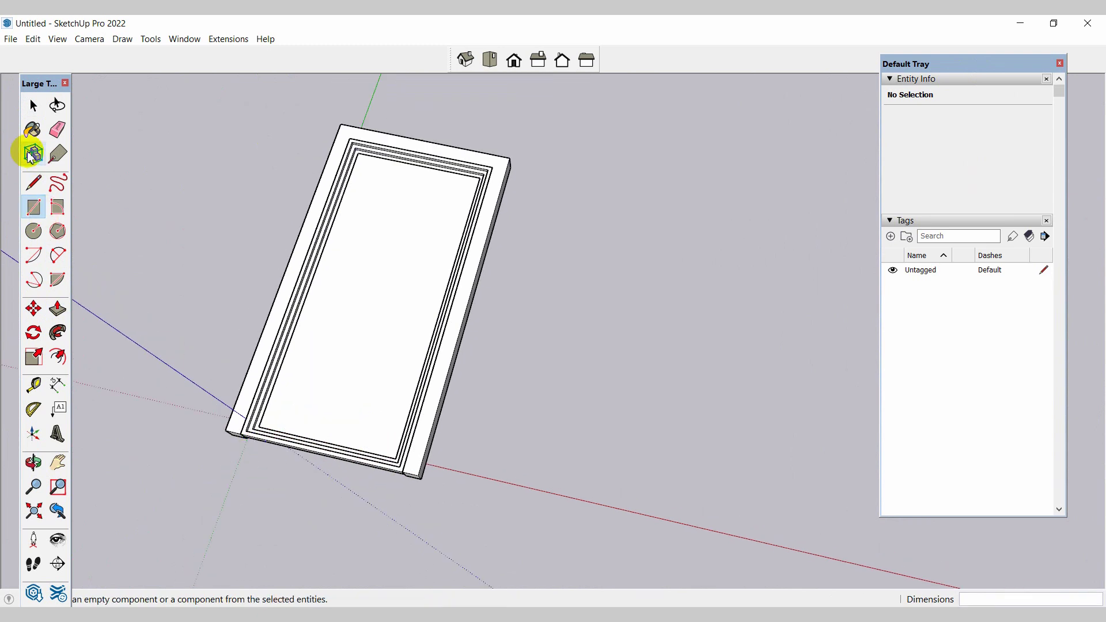
Make a group of the new face filling the panel's opening and open that group for editing
left_click(32, 105)
middle_click_drag(365, 309, 447, 370)
scroll(500, 528, "up", 2)
middle_click_drag(499, 528, 435, 310)
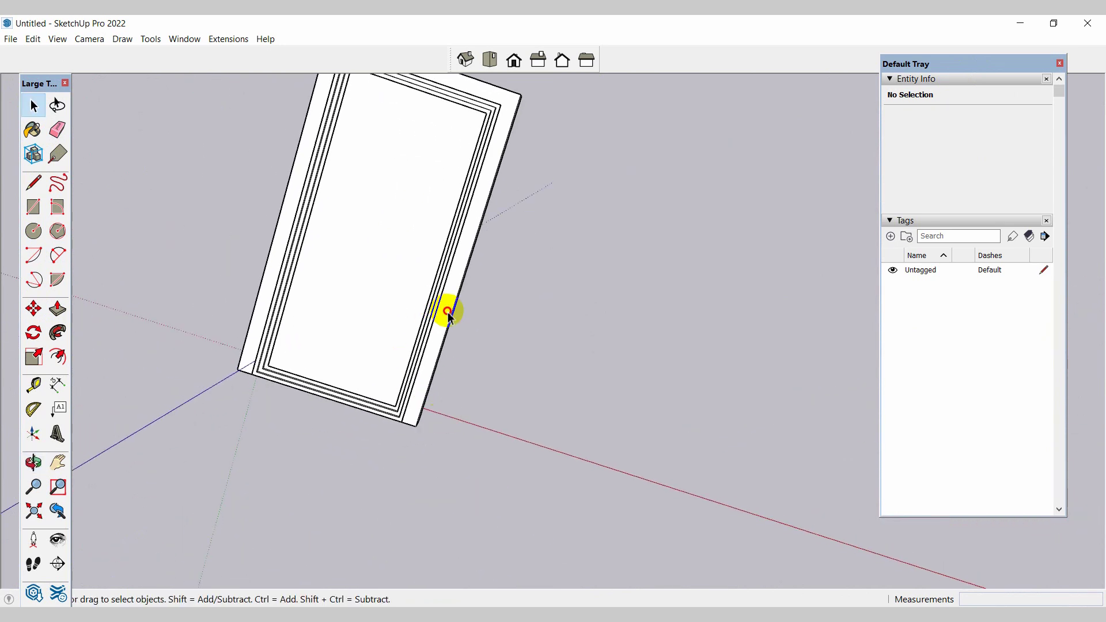
left_click(410, 277)
scroll(224, 483, "down", 3)
left_click(509, 319)
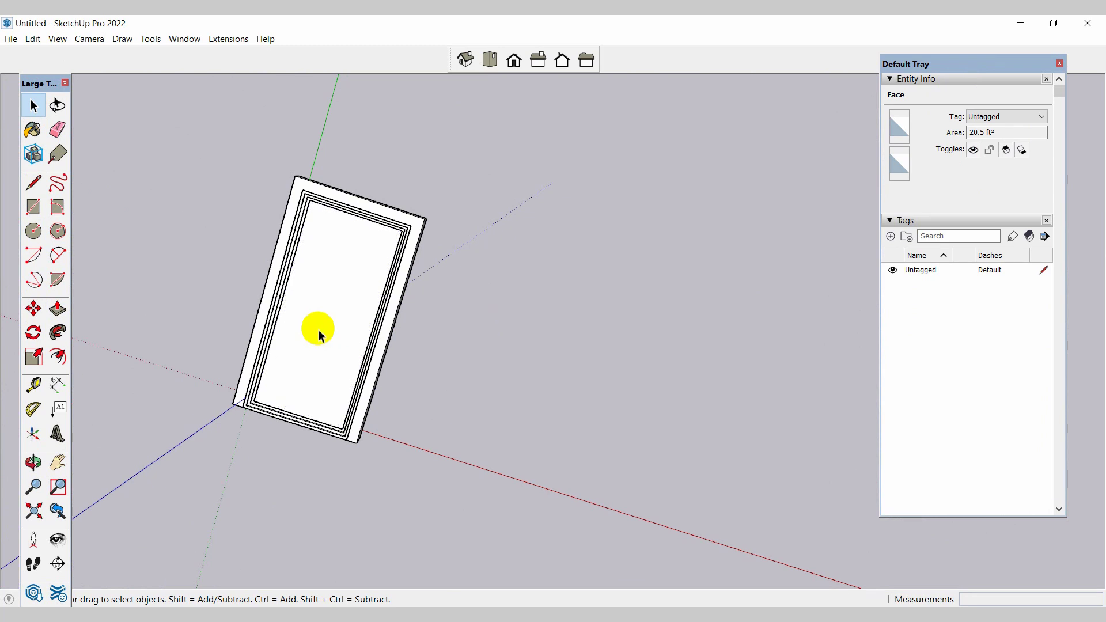
scroll(319, 329, "up", 1)
left_click(321, 323)
right_click(321, 324)
middle_click_drag(361, 420, 483, 245)
scroll(313, 443, "up", 1)
double_click(303, 448)
Divide one long edge of the inner face into 3 equal segments
scroll(305, 435, "up", 3)
middle_click_drag(305, 435, 375, 401)
scroll(375, 401, "down", 2)
middle_click_drag(370, 292, 325, 367)
scroll(485, 357, "up", 2)
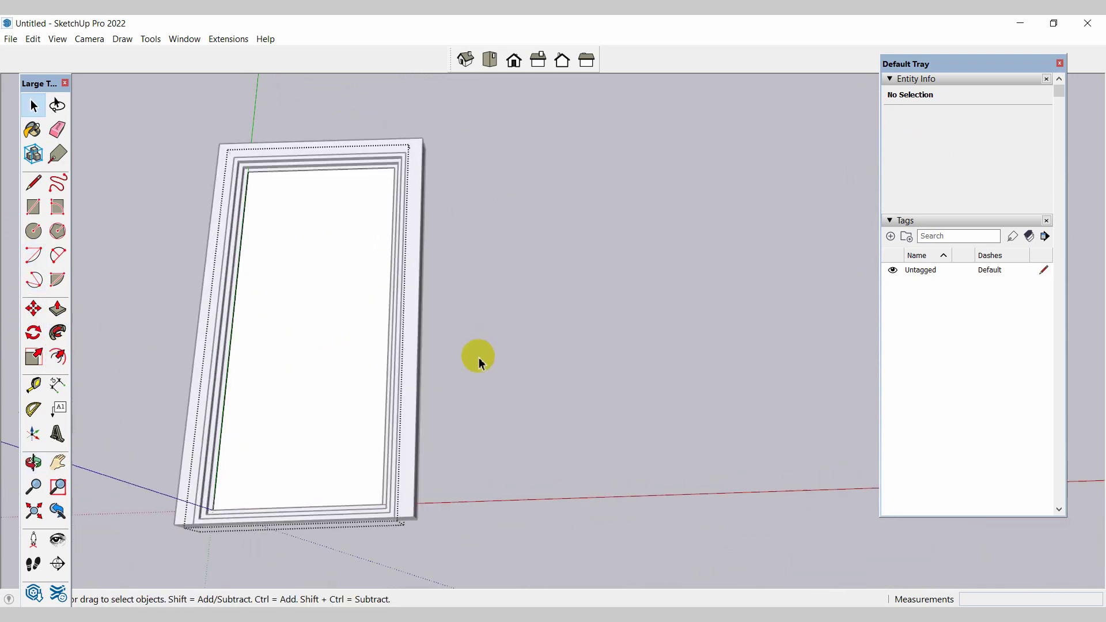
scroll(301, 365, "up", 2)
middle_click_drag(302, 365, 334, 524)
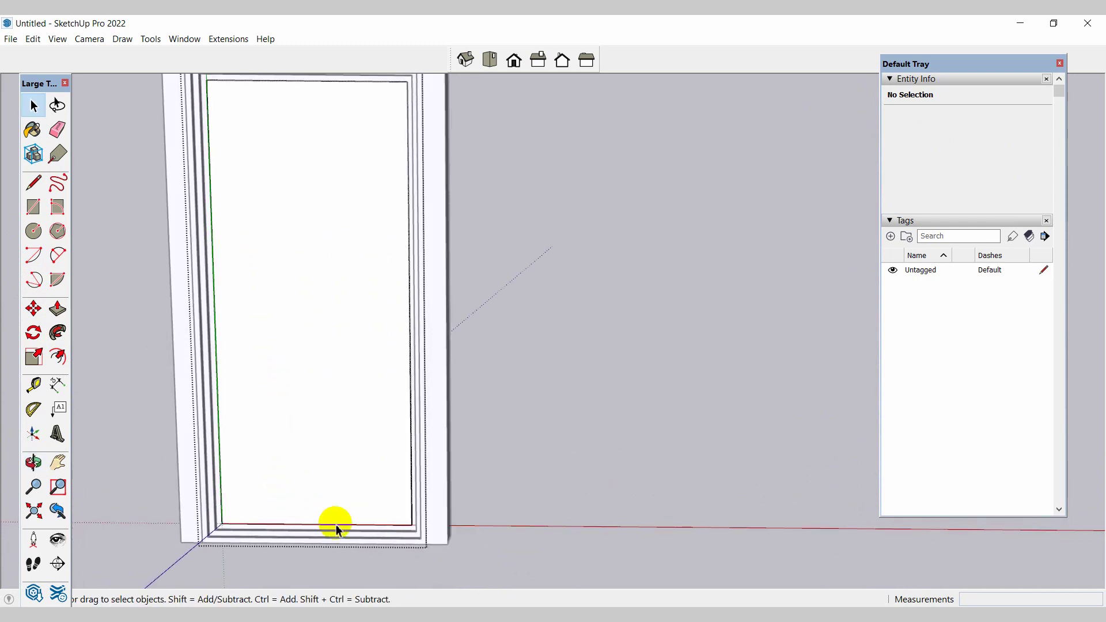
scroll(390, 371, "down", 1)
left_click(398, 367)
middle_click_drag(399, 367, 412, 403)
right_click(406, 394)
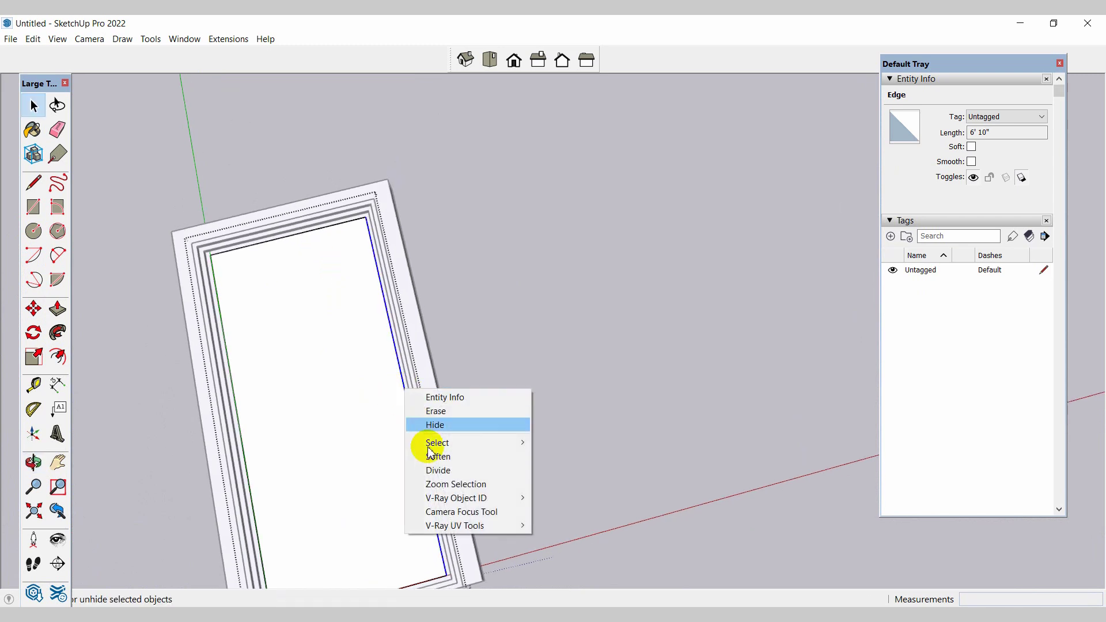
left_click(425, 468)
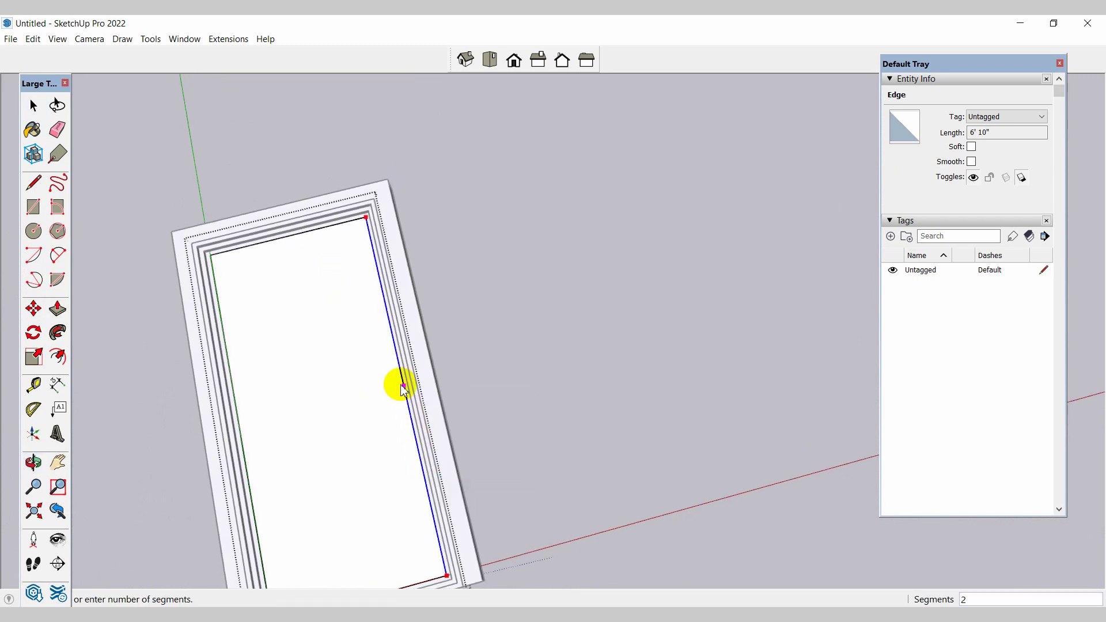
left_click(392, 334)
Draw two crosswise lines from the edge's division points and a lengthwise line between the short edges' midpoints, forming six panes
middle_click_drag(390, 420, 3, 266)
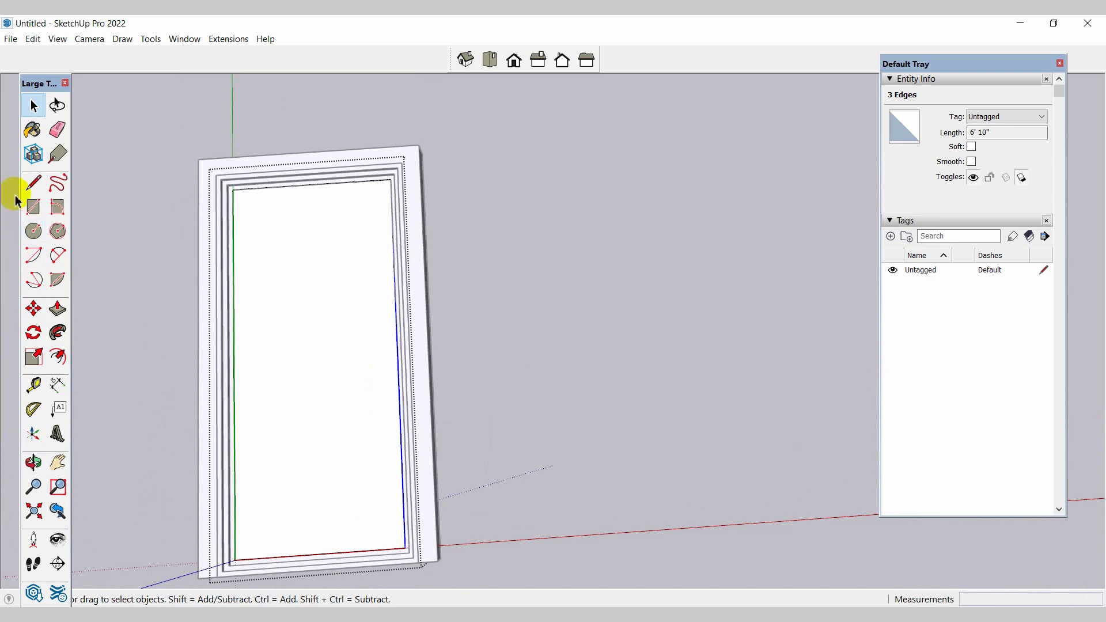
left_click(34, 183)
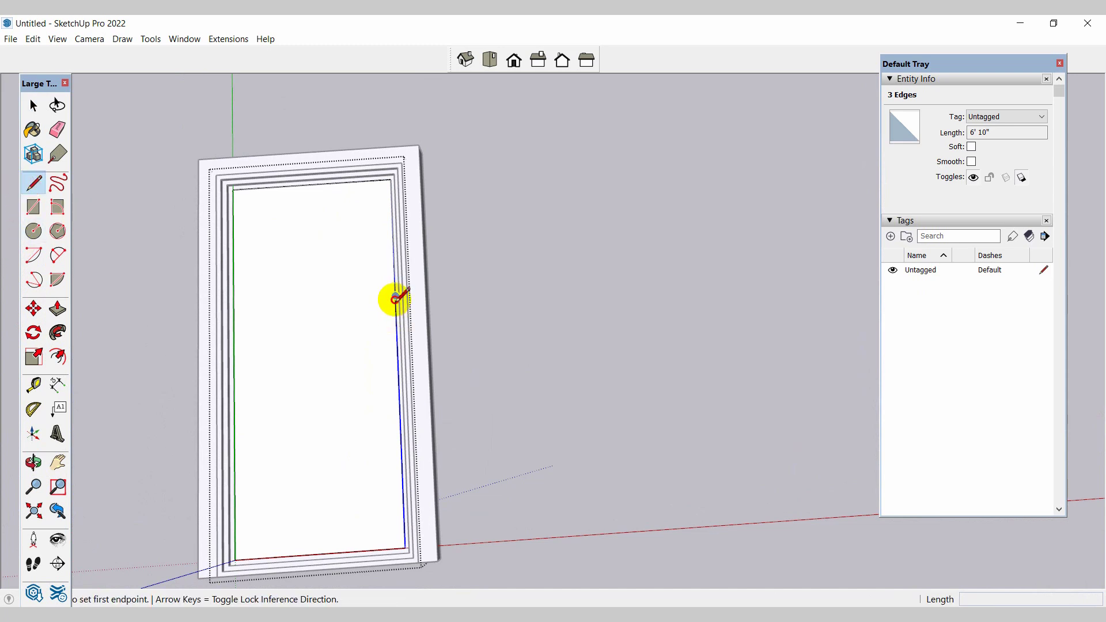
left_click(396, 297)
left_click(234, 308)
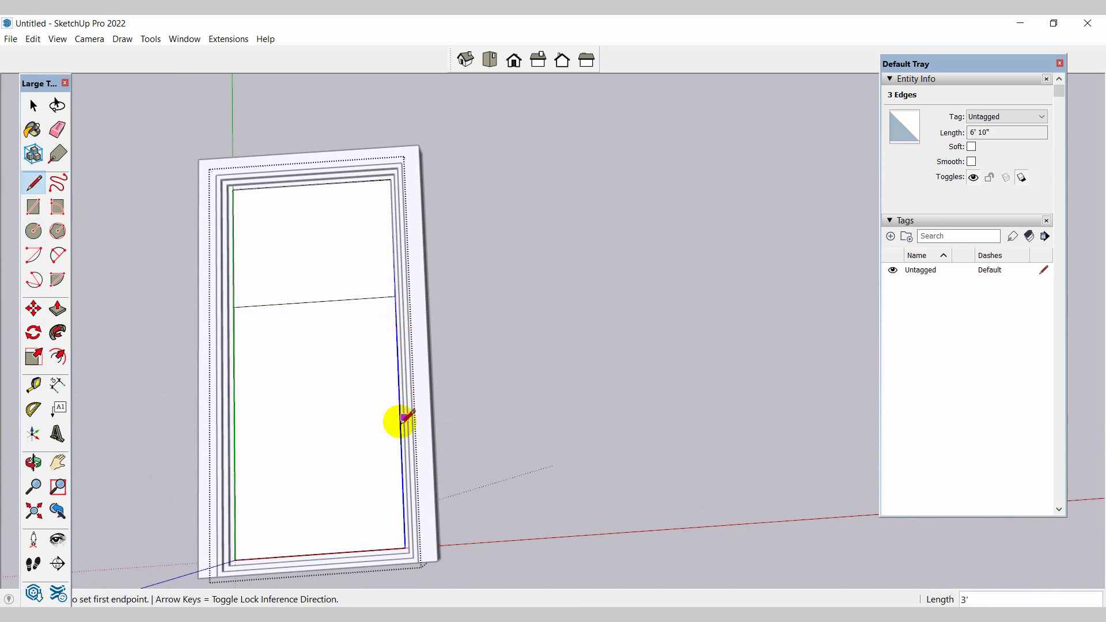
left_click(400, 419)
left_click(234, 431)
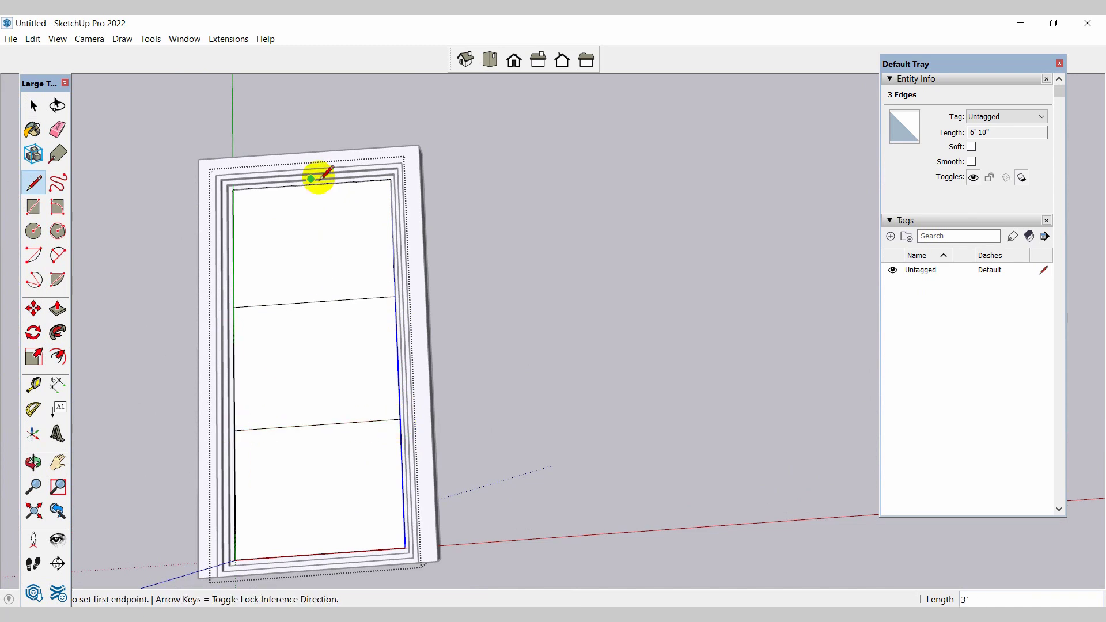
left_click(312, 185)
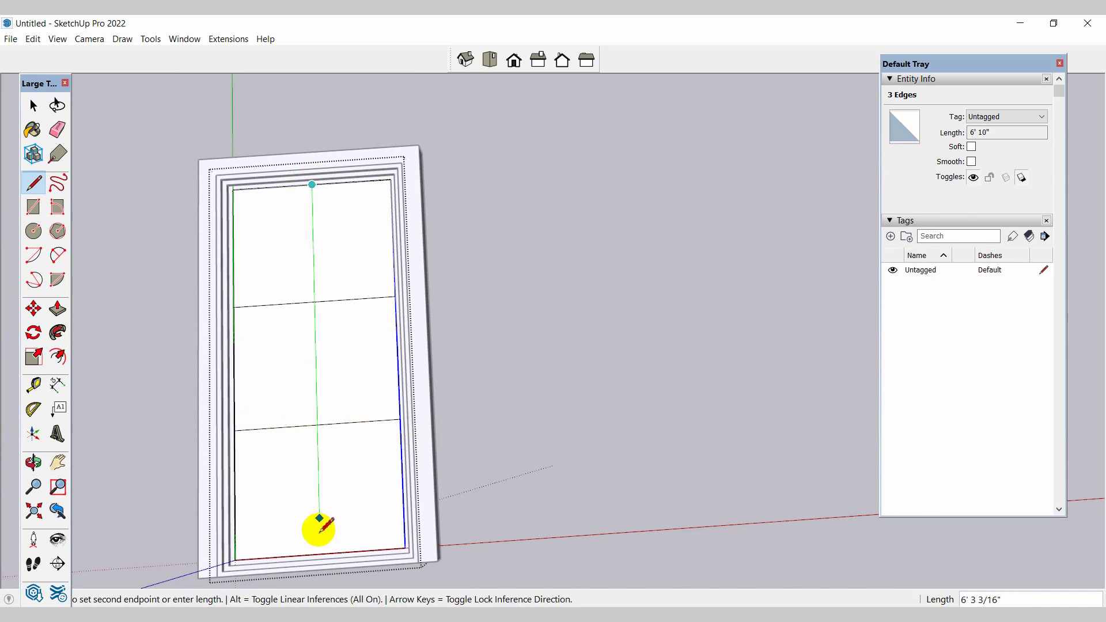
left_click(321, 554)
Offset the outlines of both middle panes 4" inward
middle_click_drag(440, 74, 329, 190)
left_click(57, 357)
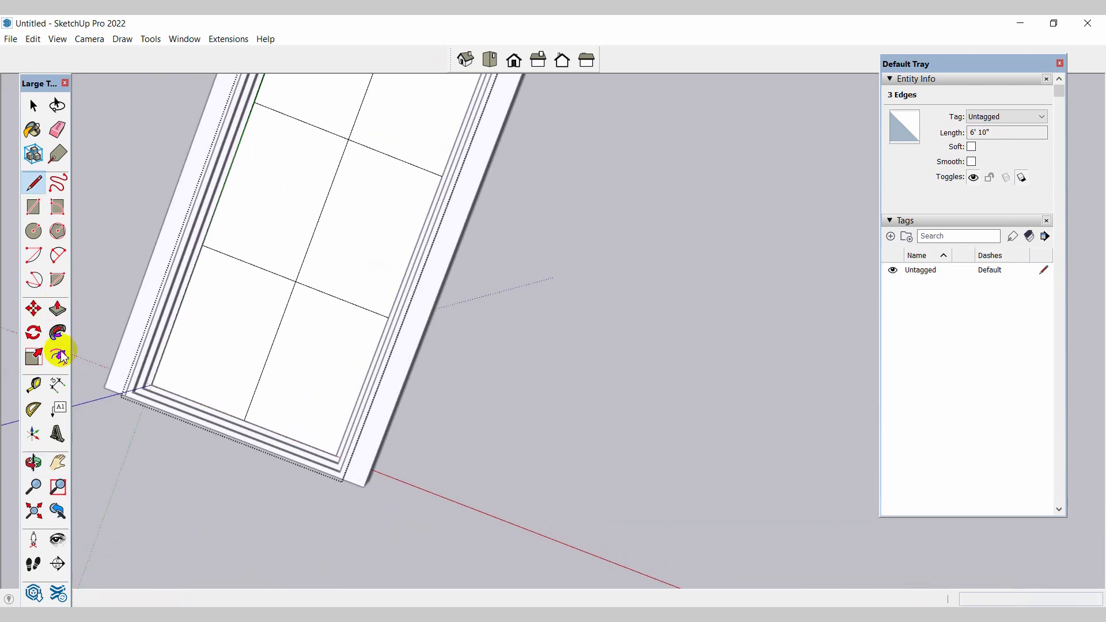
left_click(217, 202)
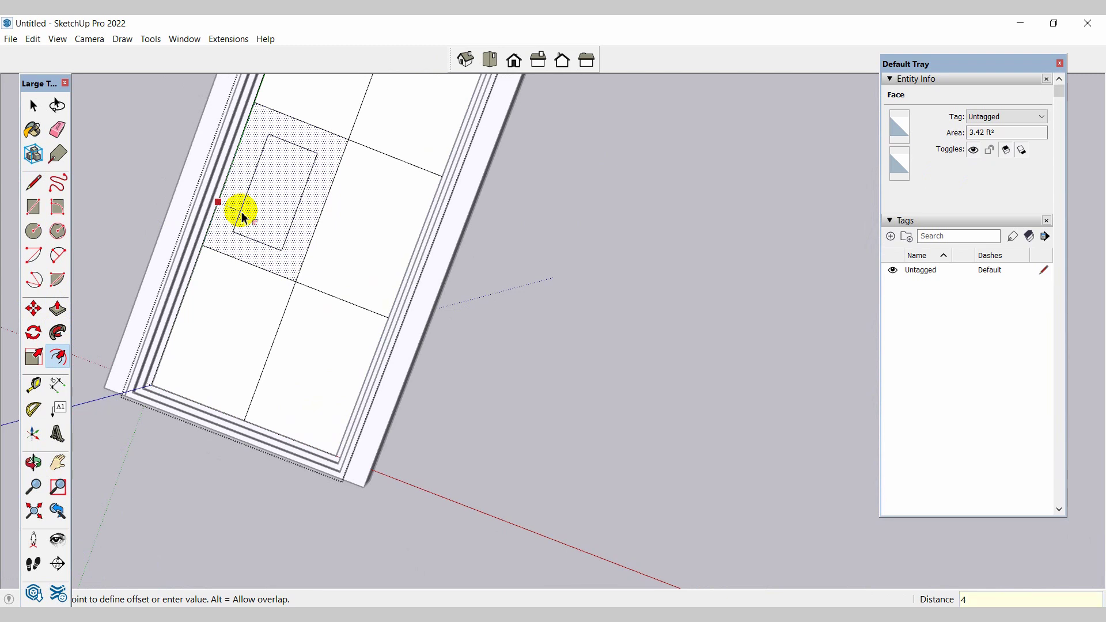
left_click(244, 218)
double_click(350, 220)
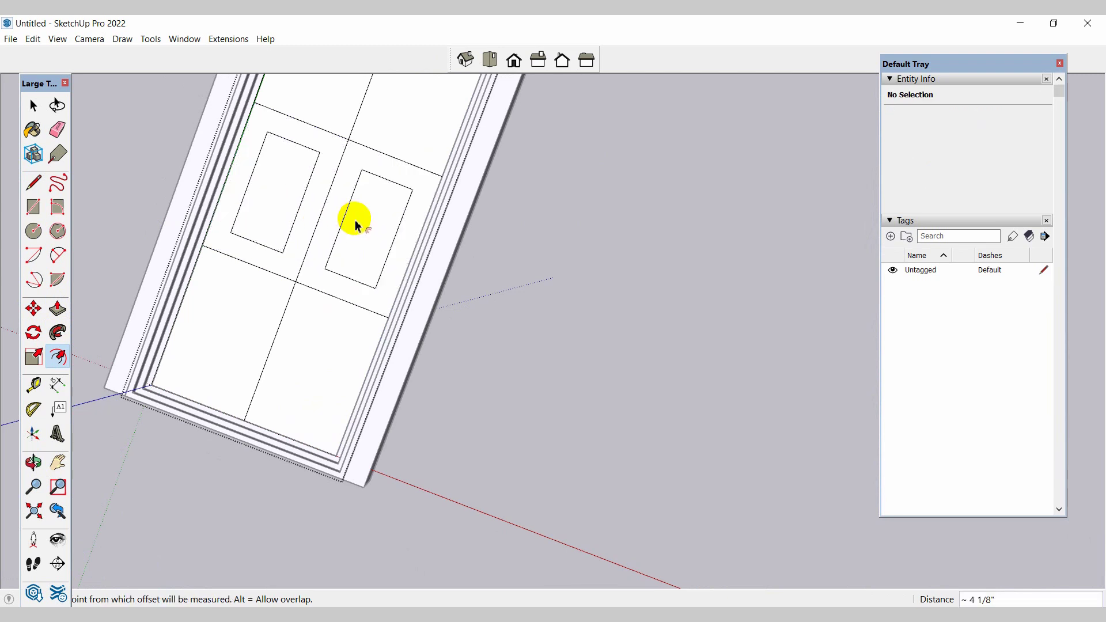
double_click(382, 124)
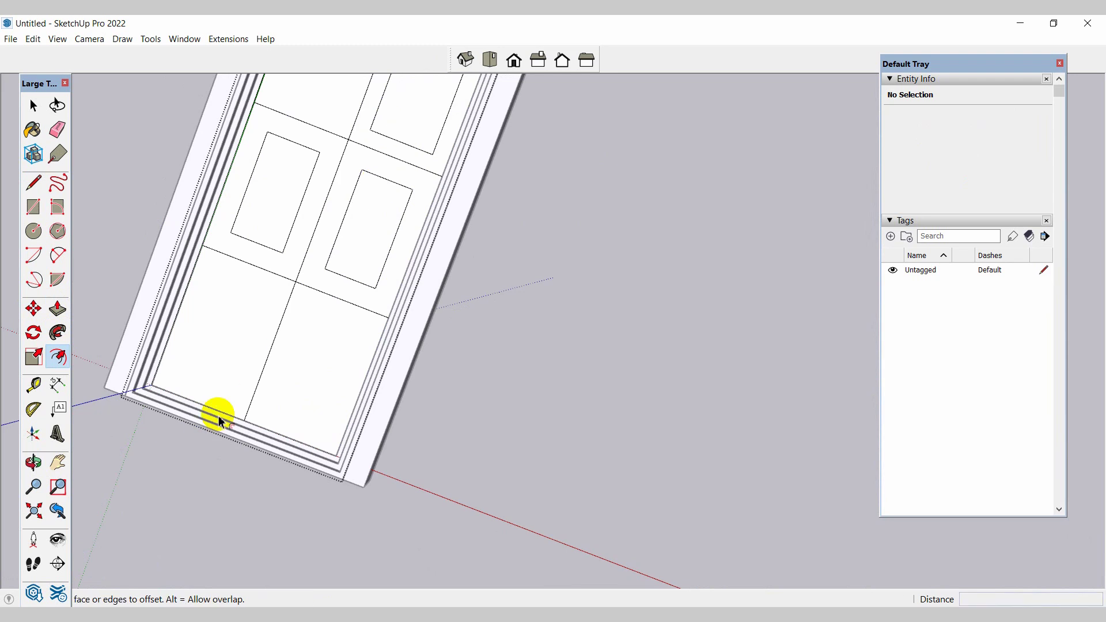
scroll(230, 414, "down", 1)
key("ctrl+z")
Offset the outlines of the two upper panes 4" inward
scroll(222, 424, "down", 2)
scroll(330, 220, "up", 2)
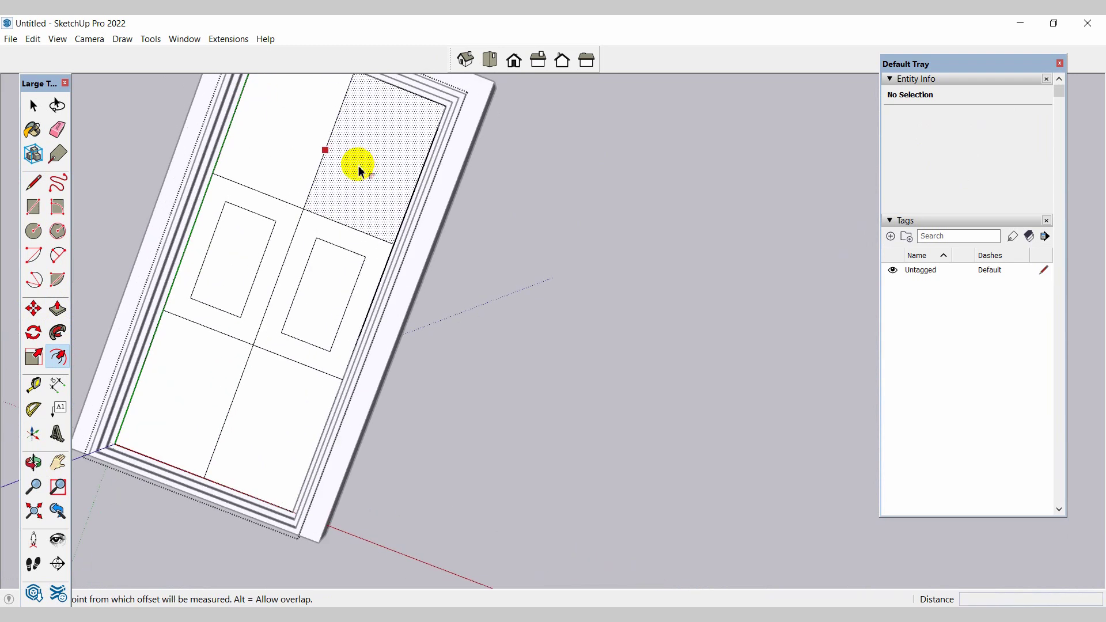
left_click(363, 171)
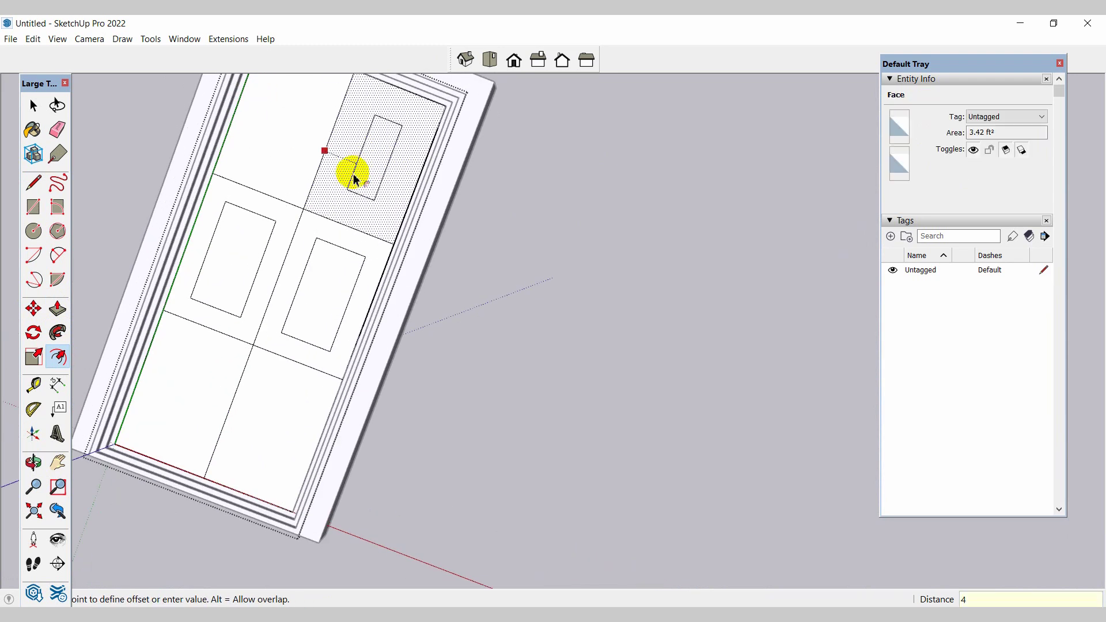
key("Return")
left_click(310, 194)
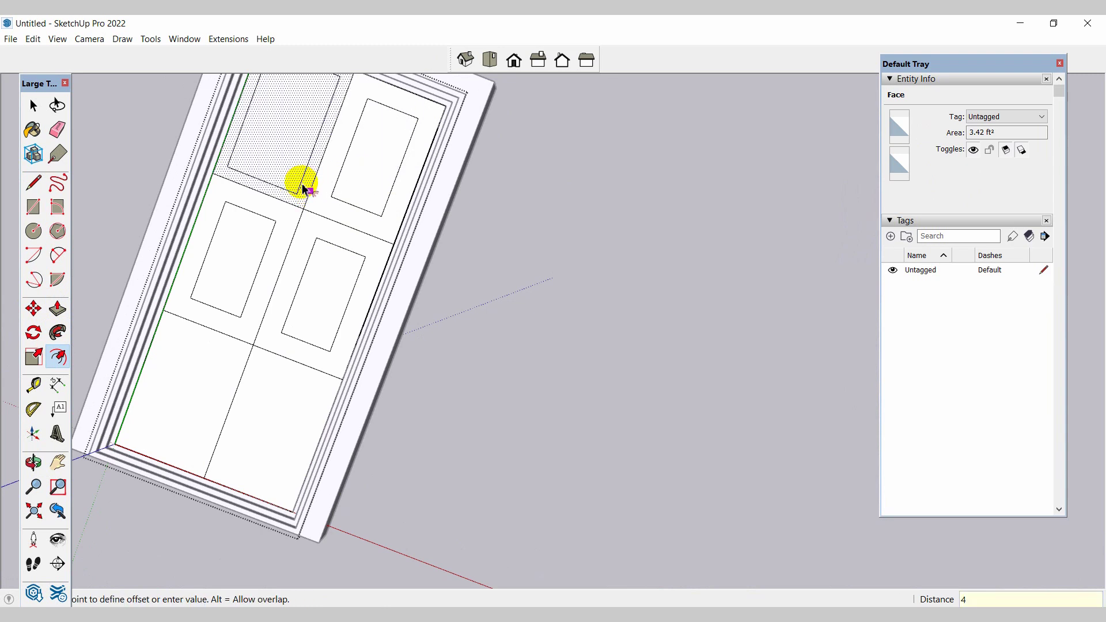
type("4")
key("Return")
Offset the outlines of the two lower panes 4" inward
left_click(230, 396)
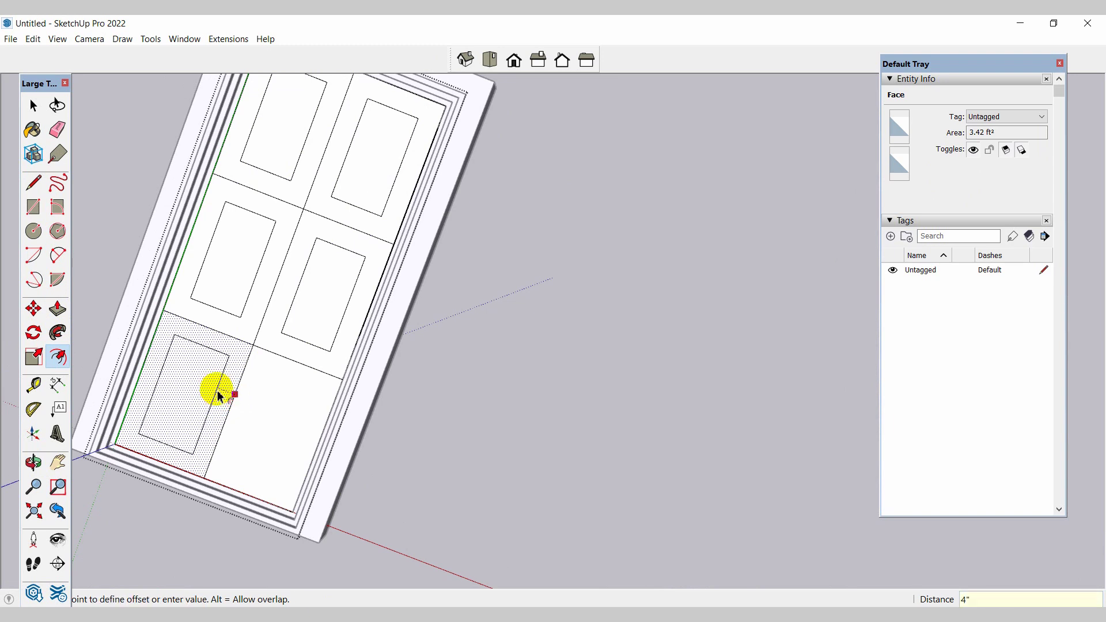
type("4")
key("Return")
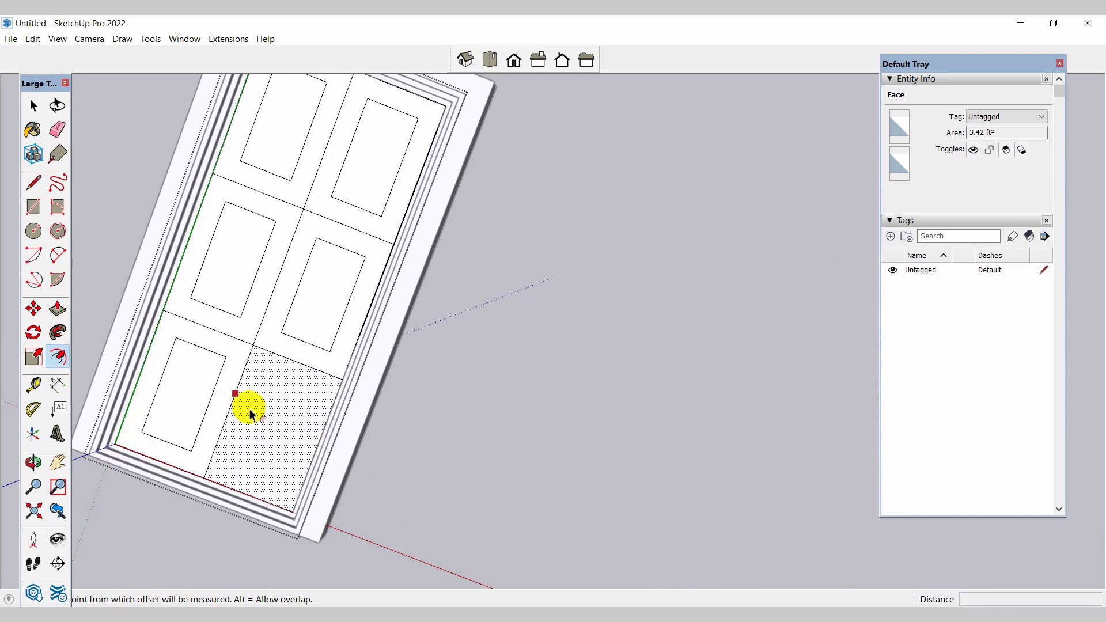
left_click(255, 414)
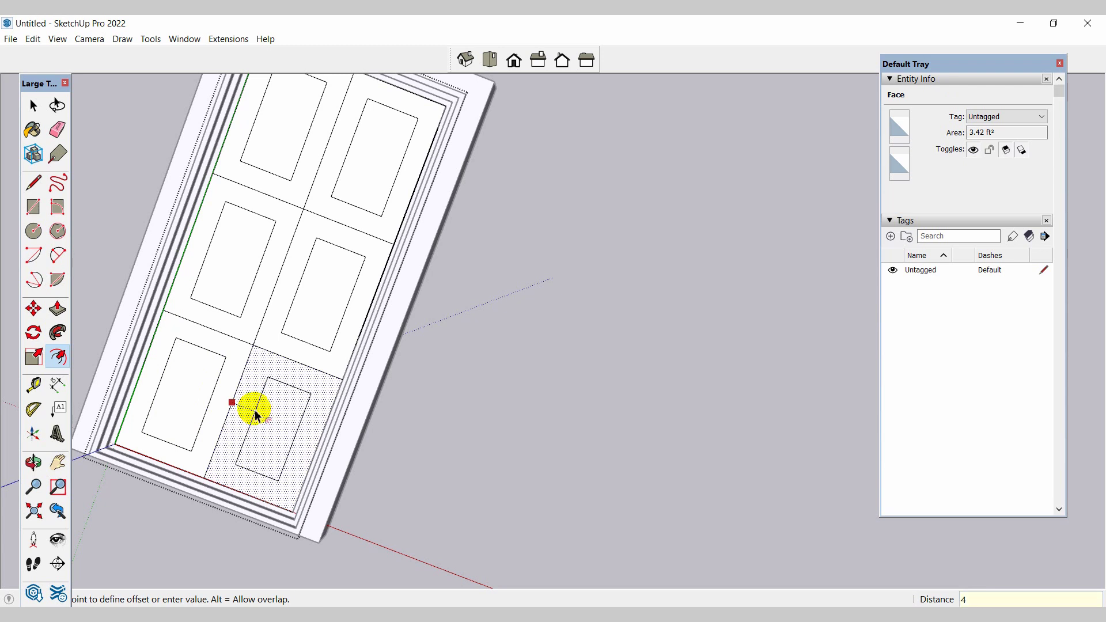
key("Return")
middle_click_drag(292, 390, 316, 306)
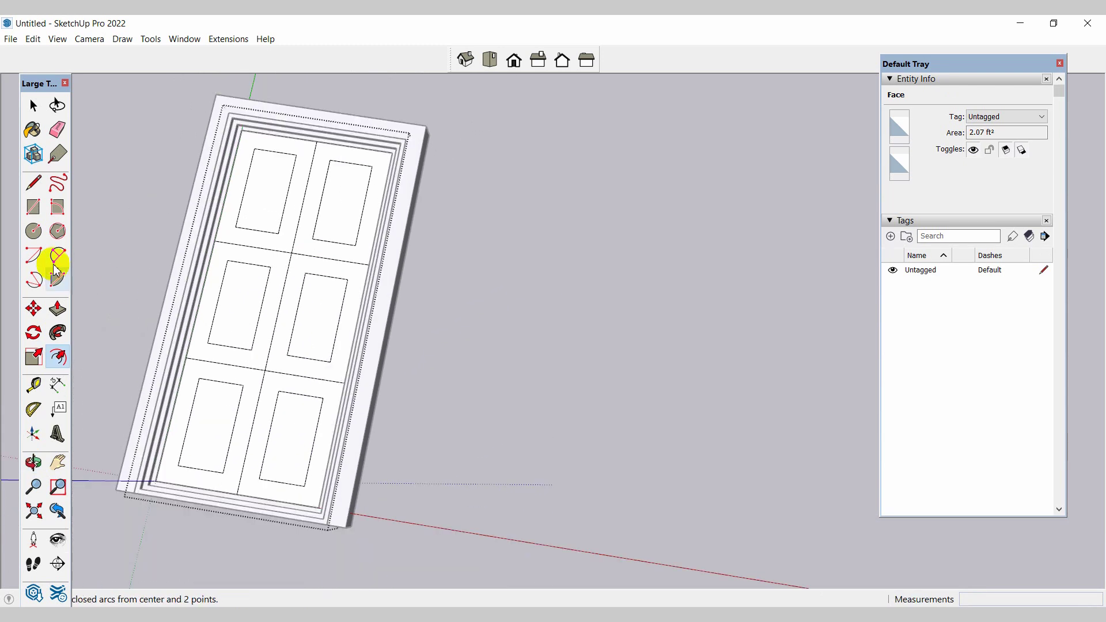
Erase the lengthwise and crosswise dividing lines between the six panes, leaving only the inset rectangles
left_click(60, 138)
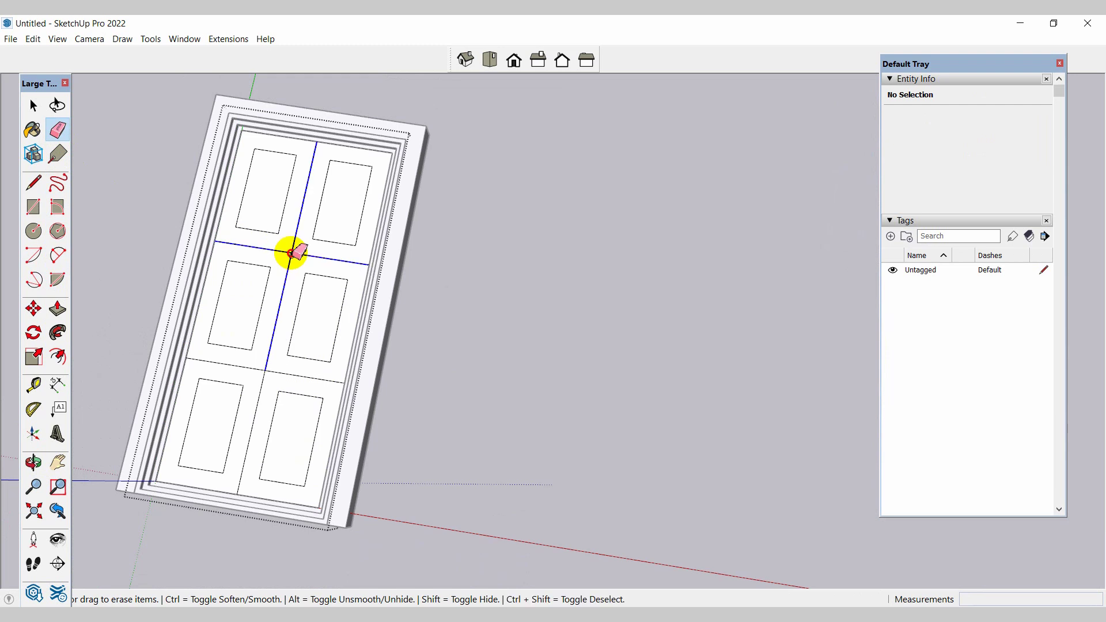
left_click_drag(264, 380, 267, 384)
mouse_move(391, 444)
middle_mouse_down()
mouse_move(334, 364)
mouse_move(293, 385)
middle_mouse_up()
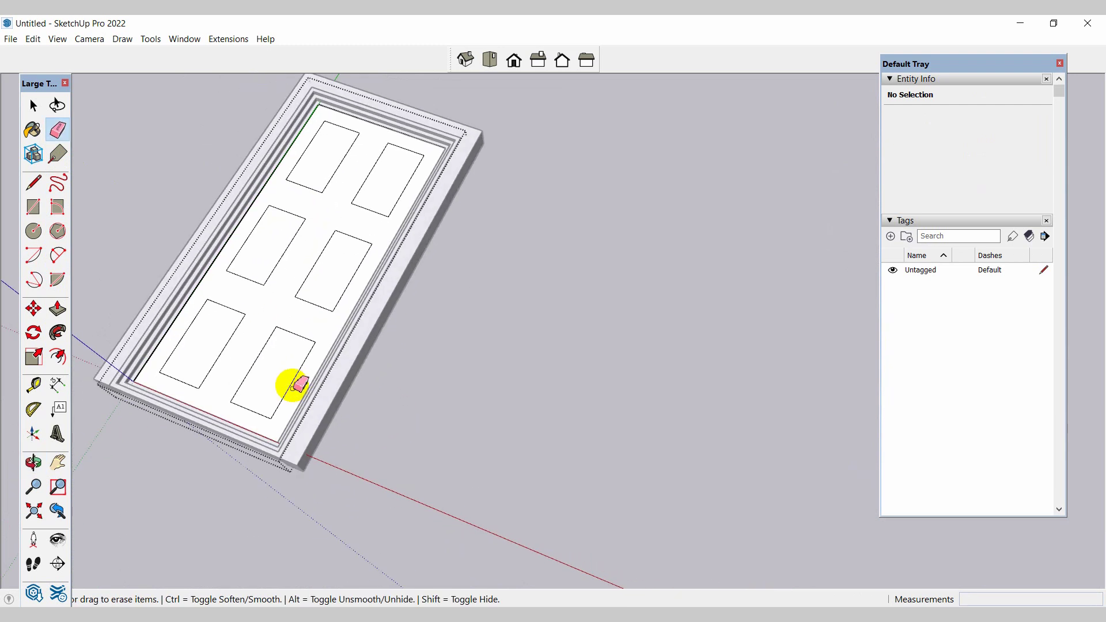
Raise the face surrounding the six inset rectangles by 1" with Push/Pull
scroll(290, 386, "up", 2)
left_click(58, 310)
left_click(277, 283)
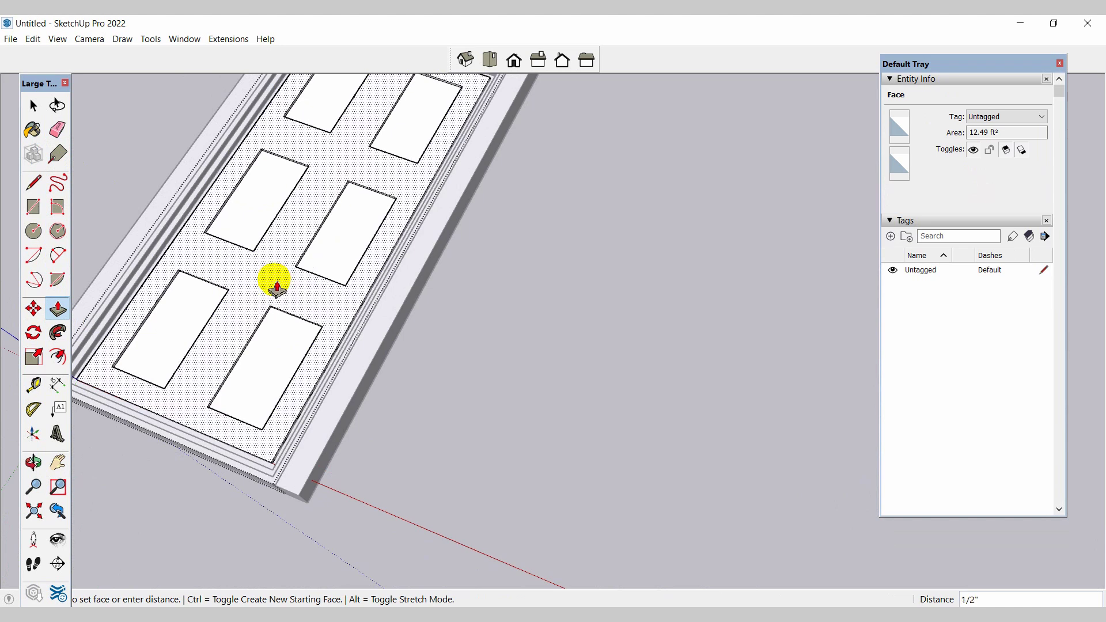
type("1")
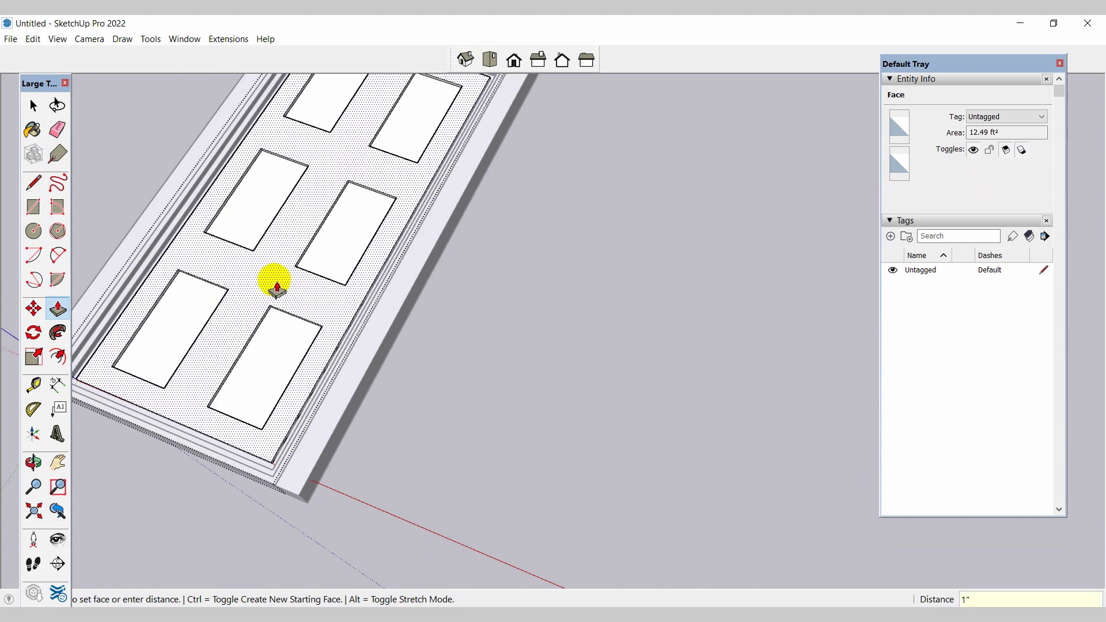
key("Return")
scroll(449, 353, "down", 2)
Open the door frame group and extend the bottom ends of both frame legs by 1"
left_click(32, 106)
middle_click_drag(552, 292, 489, 452)
scroll(472, 444, "up", 2)
double_click(499, 374)
left_click(57, 309)
left_click(475, 404)
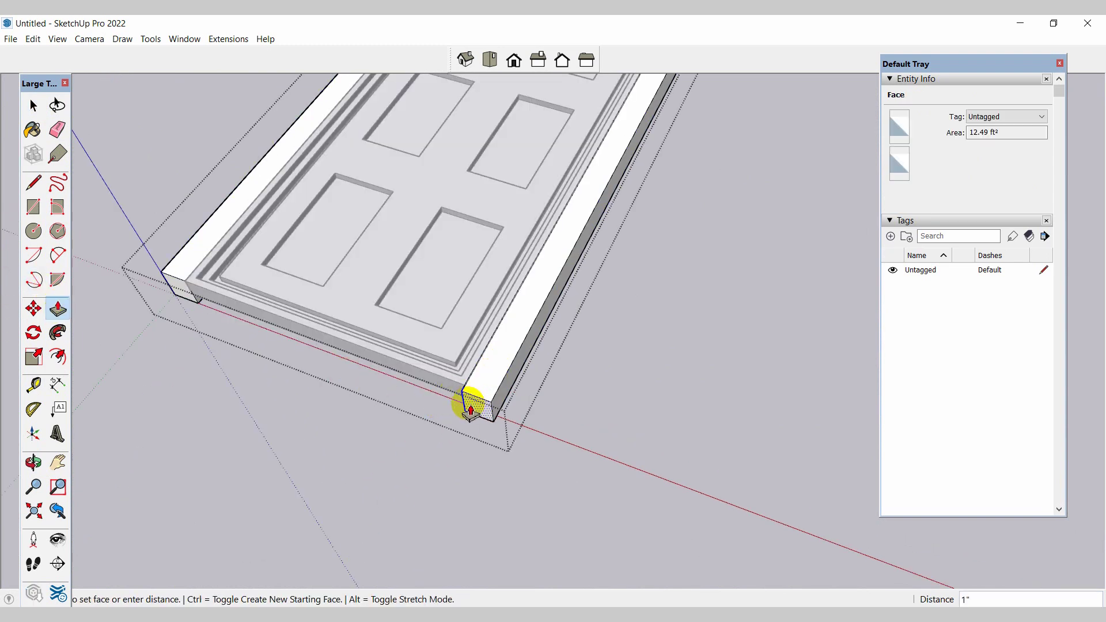
left_click(468, 409)
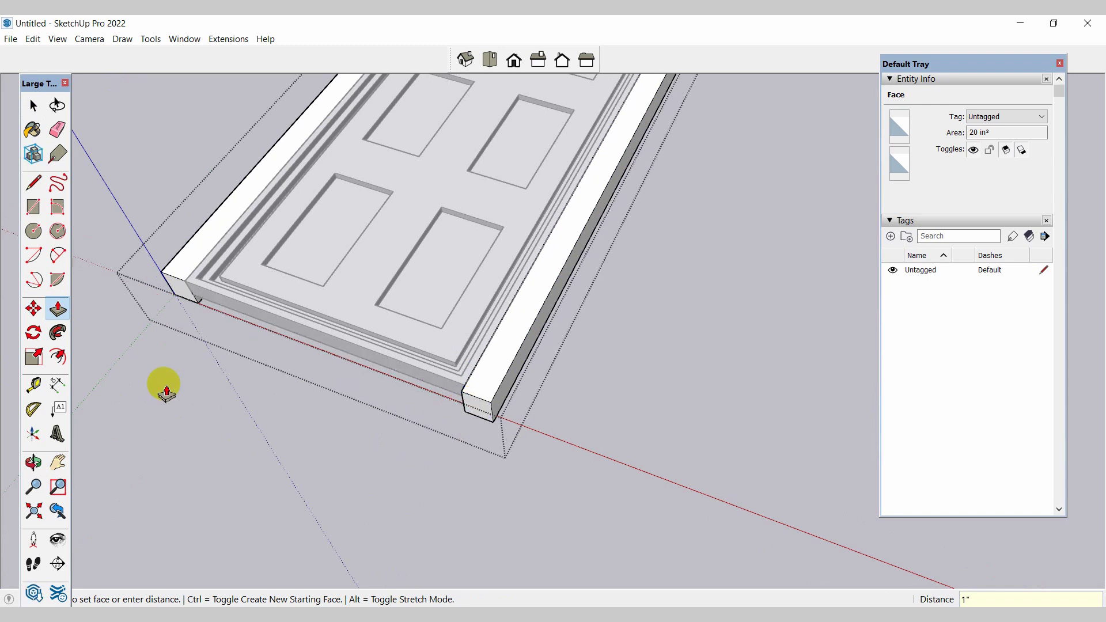
left_click(174, 288)
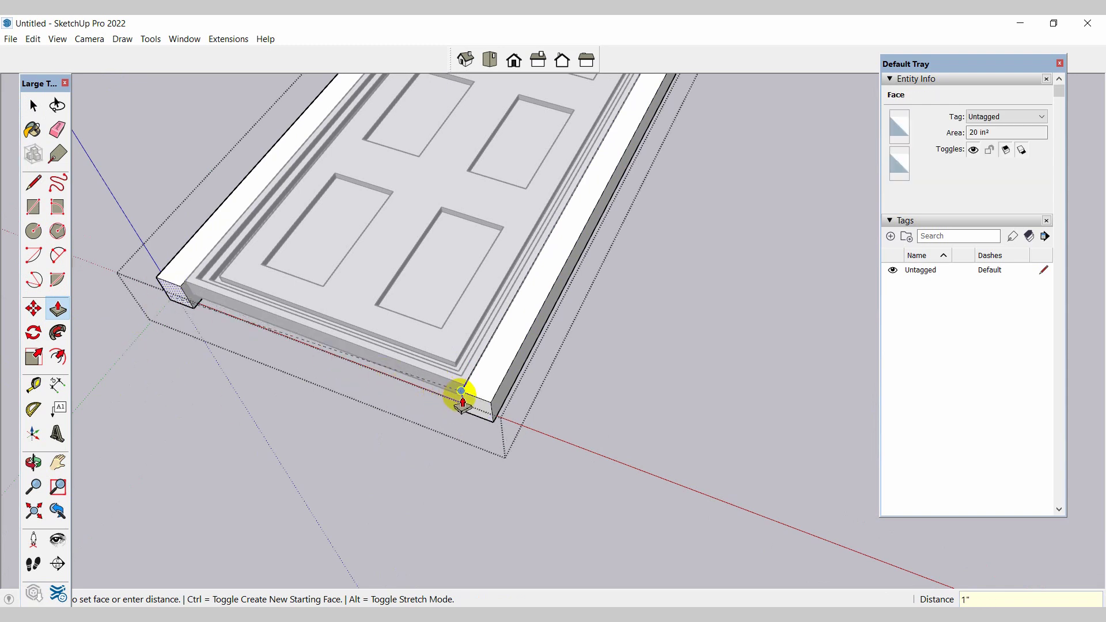
left_click(463, 404)
Close the frame group and select the door frame
left_click(33, 105)
left_click(755, 391)
middle_click_drag(461, 416, 582, 155)
left_click_drag(438, 239, 432, 247)
middle_click_drag(446, 230, 534, 60)
left_click(490, 338)
left_click(436, 292)
left_click(454, 286)
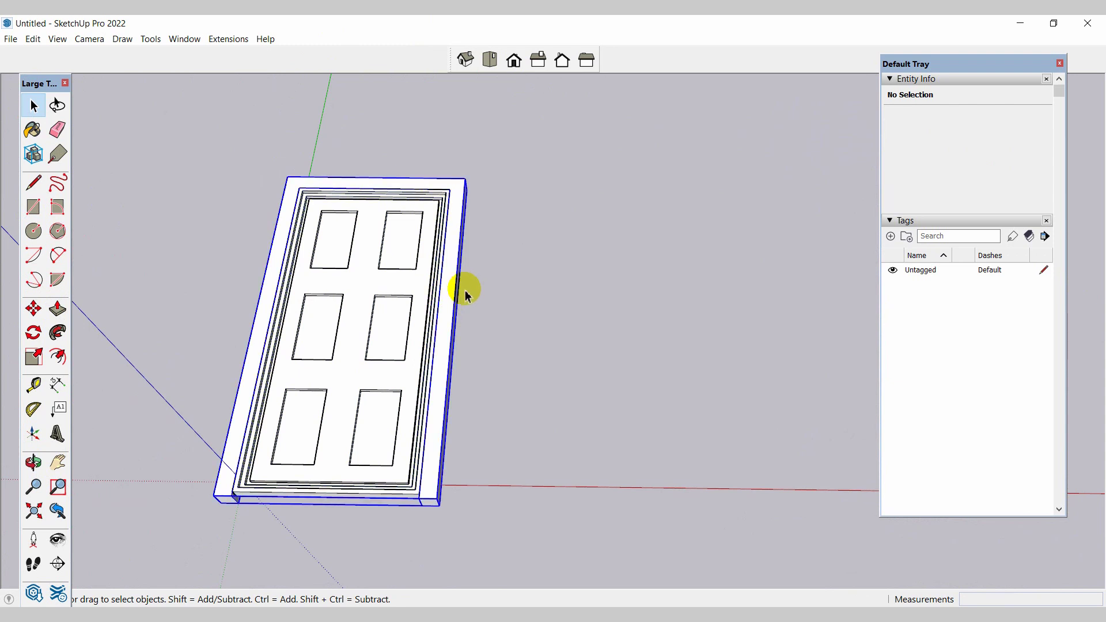
Paint the door frame with a light reddish-brown material from the Wood collection
left_click(33, 130)
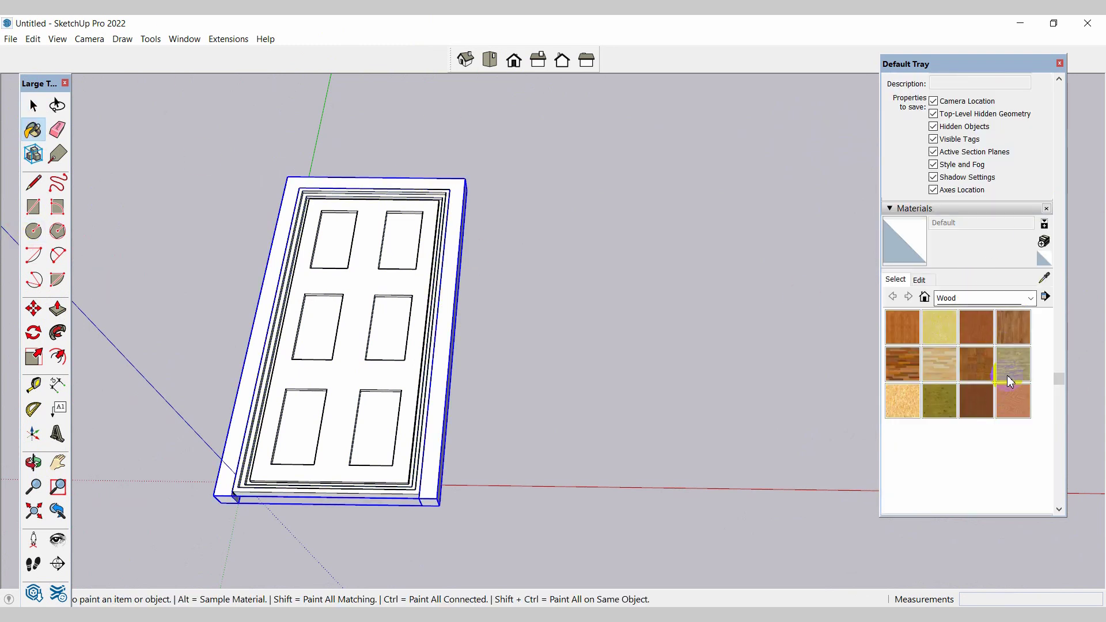
left_click(969, 396)
left_click(464, 208)
mouse_move(464, 207)
middle_mouse_down()
mouse_move(472, 363)
mouse_move(507, 369)
middle_mouse_up()
Paint the central six-pane face with a reddish-brown wood material
left_click(977, 328)
left_click(331, 311)
middle_click_drag(331, 312, 334, 398)
scroll(335, 398, "up", 1)
Paint the central six-pane face and the stepped borders of the panel with Wood Veneer 01
left_click(977, 401)
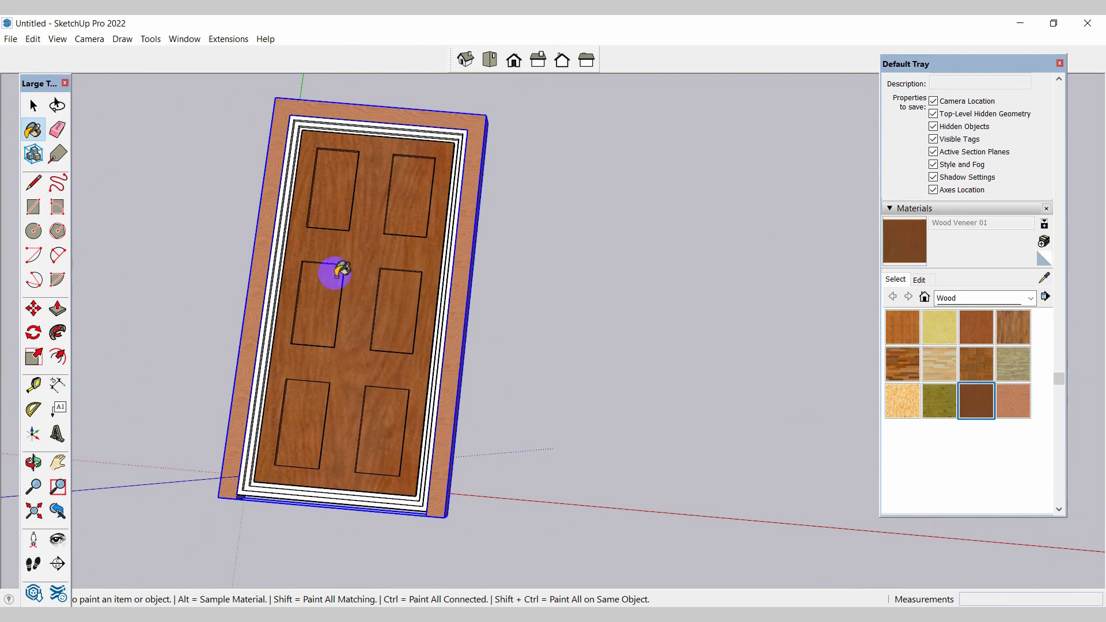
left_click(346, 275)
middle_click_drag(434, 288, 452, 283)
left_click(445, 219)
middle_click_drag(556, 347, 601, 396)
scroll(457, 378, "down", 1)
Select the whole door with its frame, make it one group and clear the selection
middle_click_drag(457, 378, 201, 322)
key("space")
mouse_move(529, 381)
middle_mouse_down()
mouse_move(697, 423)
mouse_move(614, 354)
middle_mouse_up()
left_click_drag(243, 543, 244, 543)
right_click(432, 359)
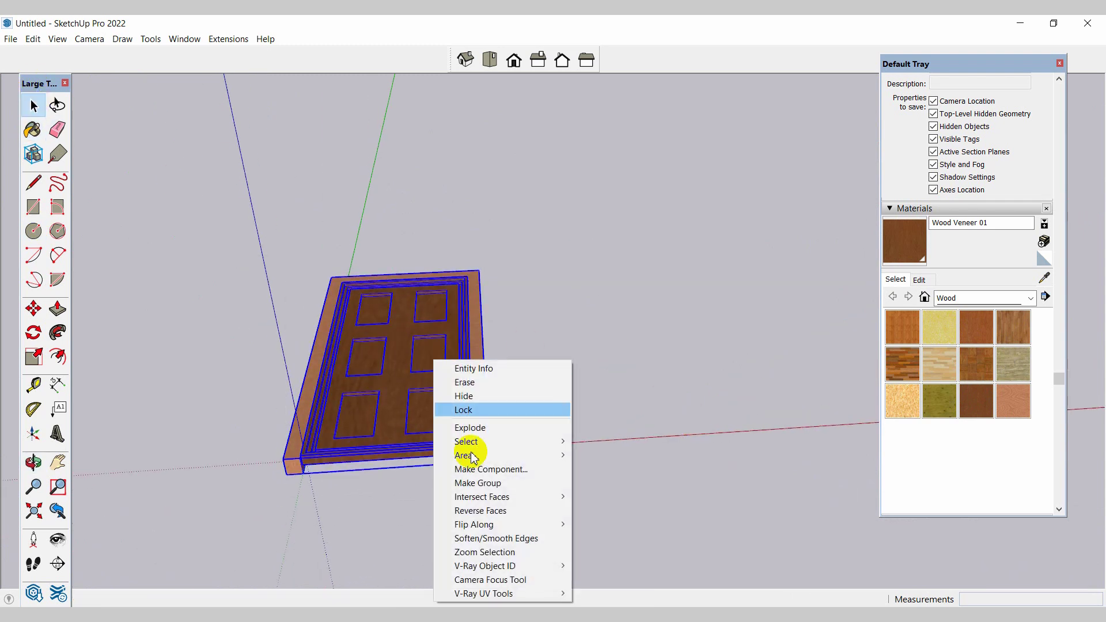
left_click(468, 482)
left_click(510, 402)
left_click(427, 395)
middle_click_drag(427, 396, 493, 378)
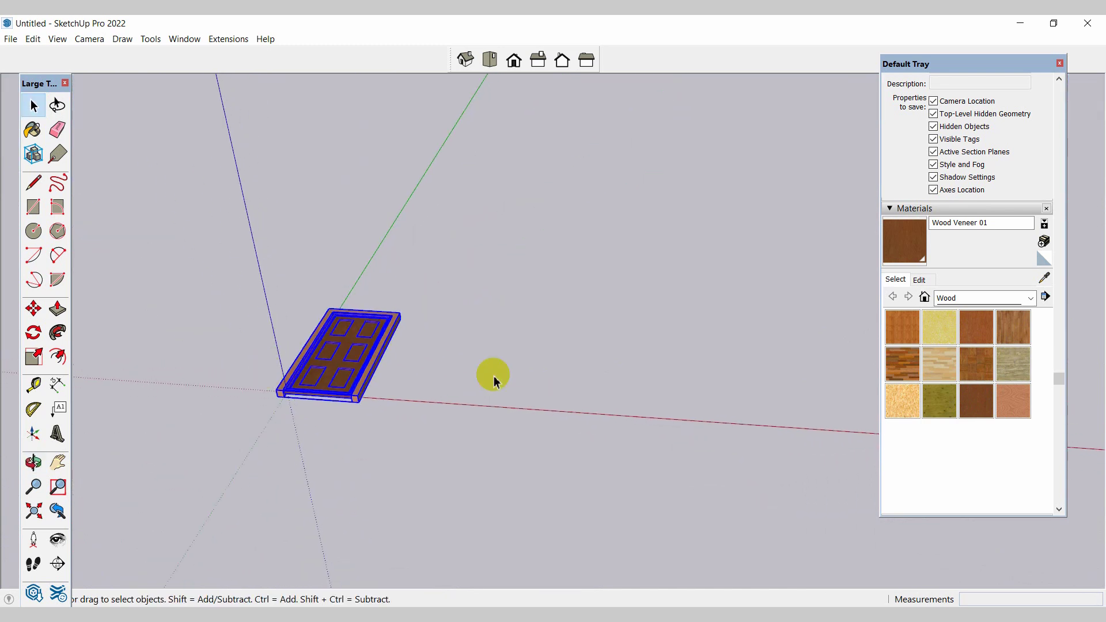
scroll(494, 377, "up", 3)
left_click(106, 245)
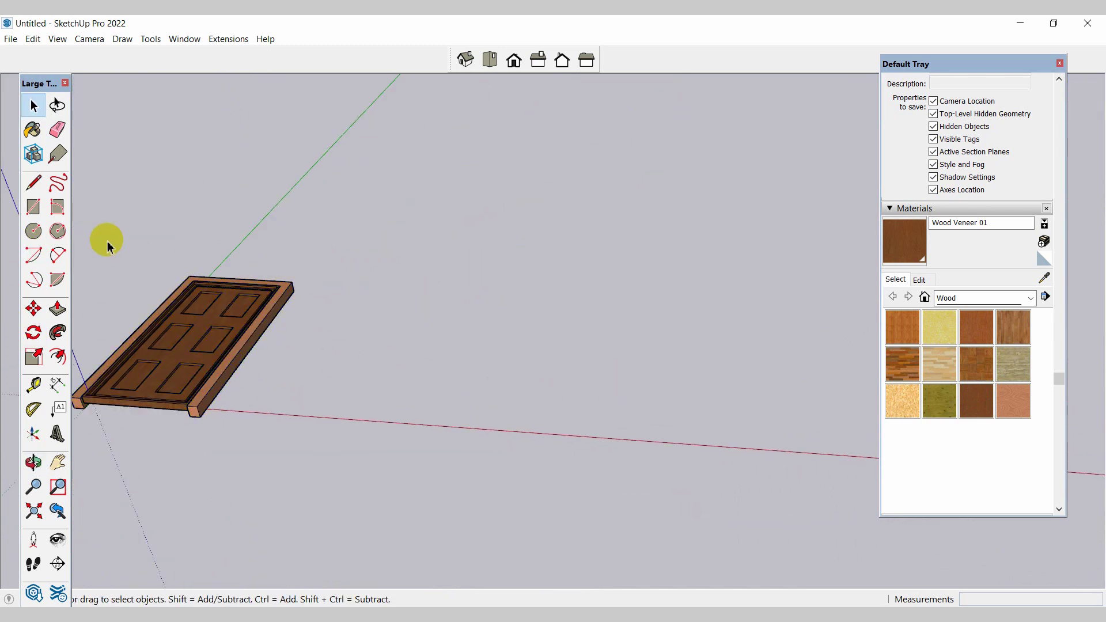
Draw a rectangle about 21' 9" by 8 7/16" beside the door and pull it up about 12' 11" as a wall
left_click(35, 208)
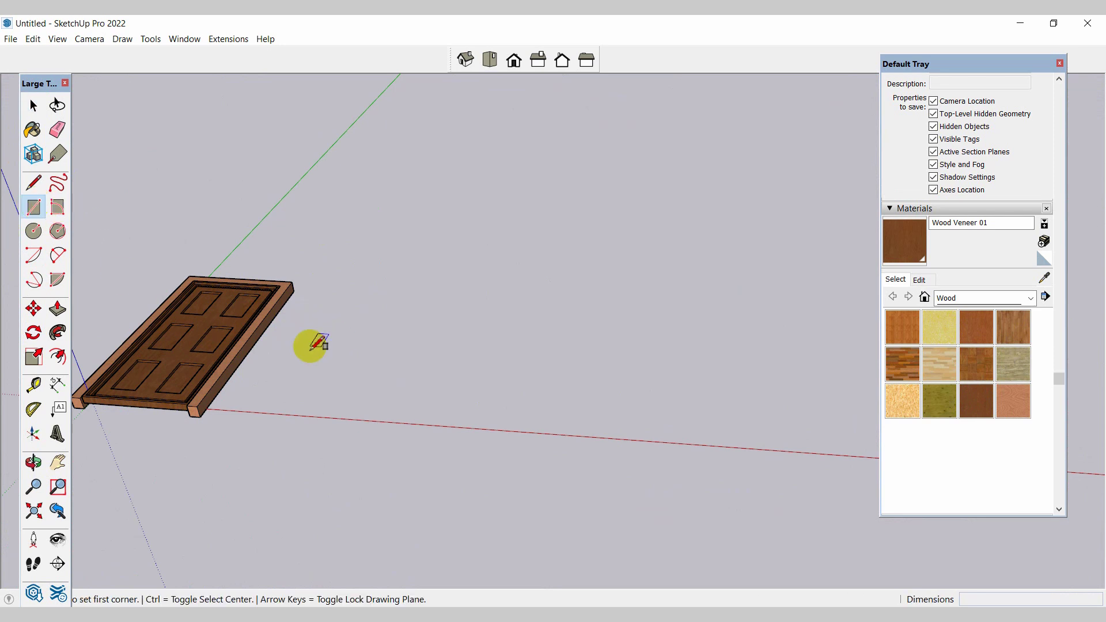
left_click(309, 344)
scroll(240, 427, "down", 2)
left_click(767, 407)
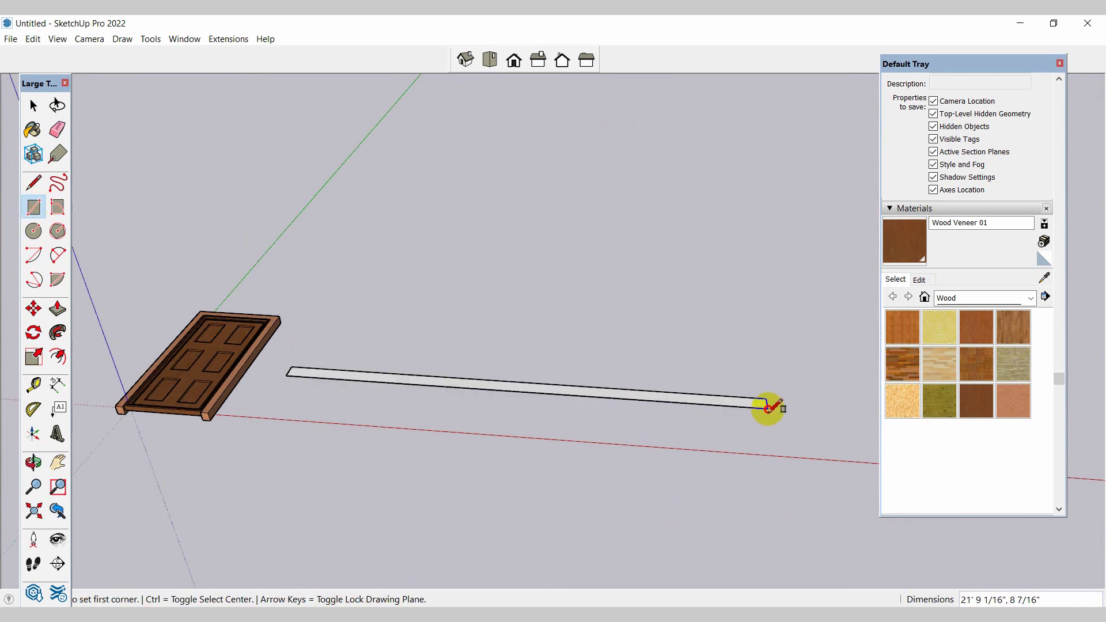
left_click(58, 309)
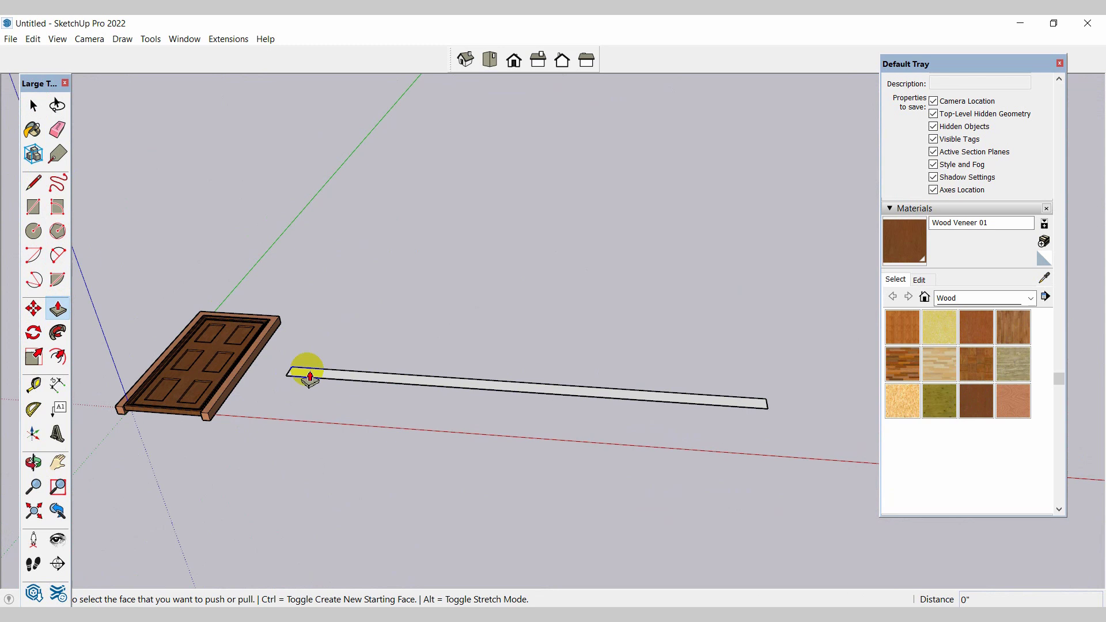
left_click(340, 376)
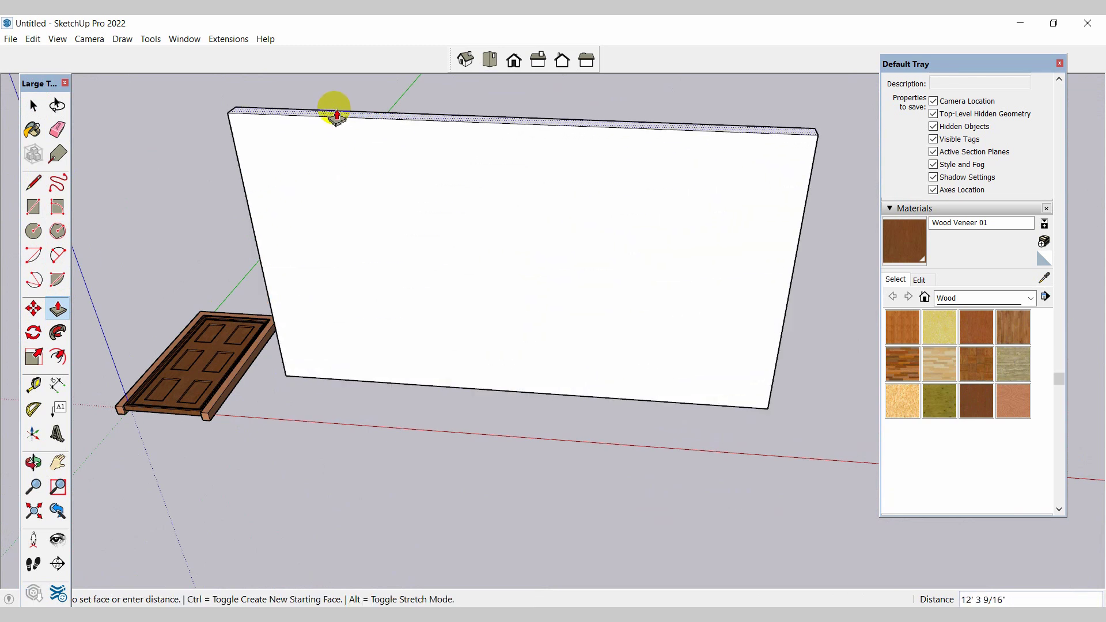
left_click(323, 94)
Draw a 3.5' wide doorway rectangle rising from the wall's bottom edge and push it through the wall's full thickness
left_click(35, 207)
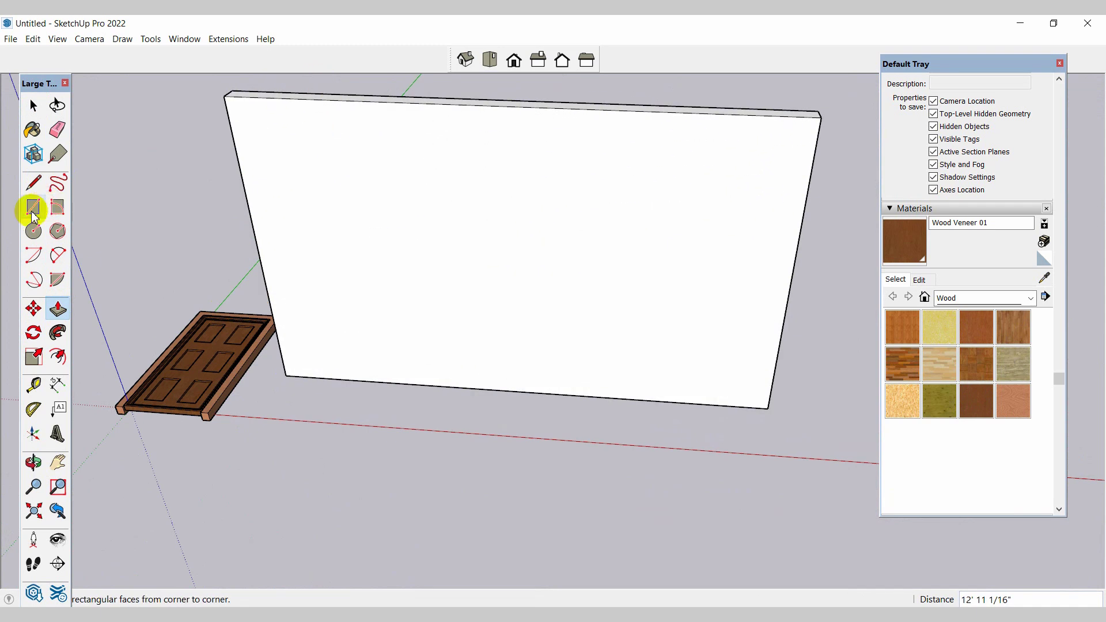
left_click(459, 388)
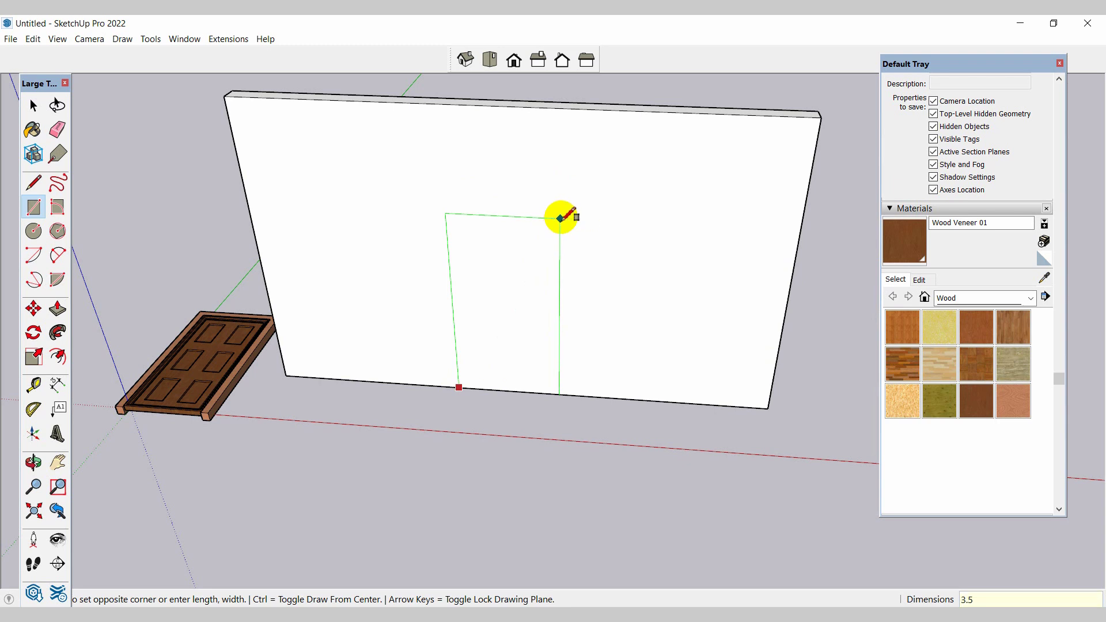
type("3.5'")
key("Return")
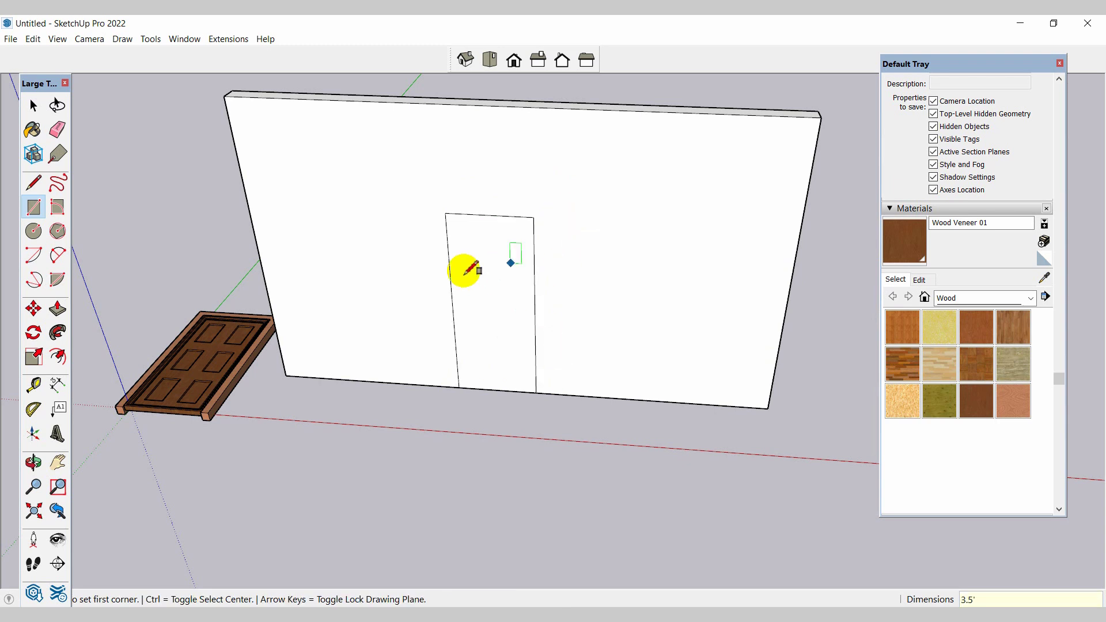
left_click(56, 309)
left_click(487, 383)
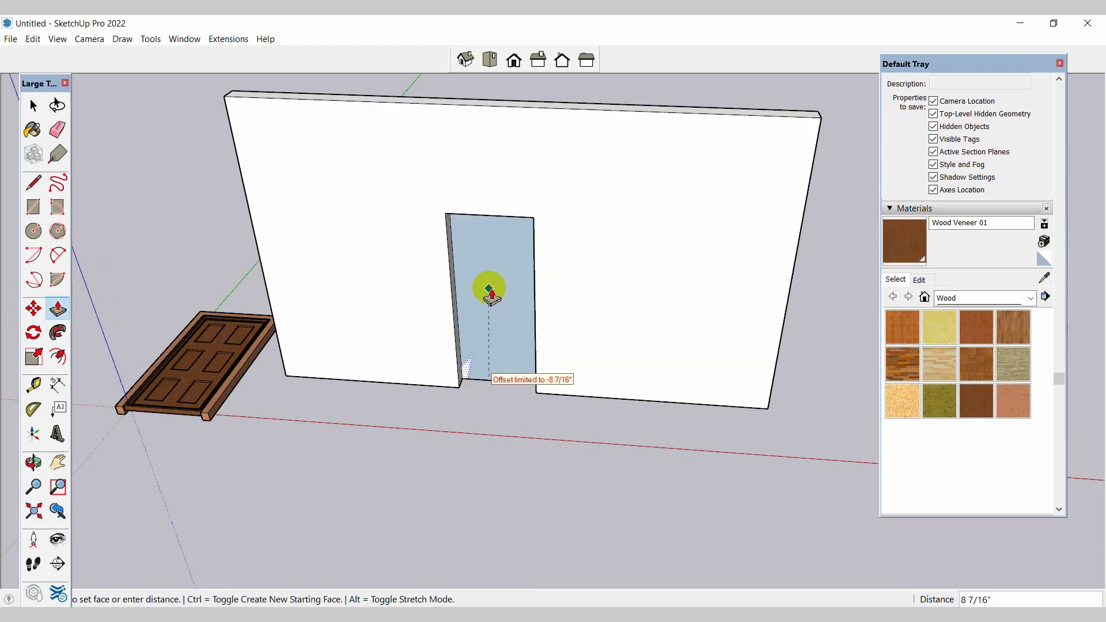
left_click(491, 294)
scroll(506, 334, "up", 2)
left_click(33, 385)
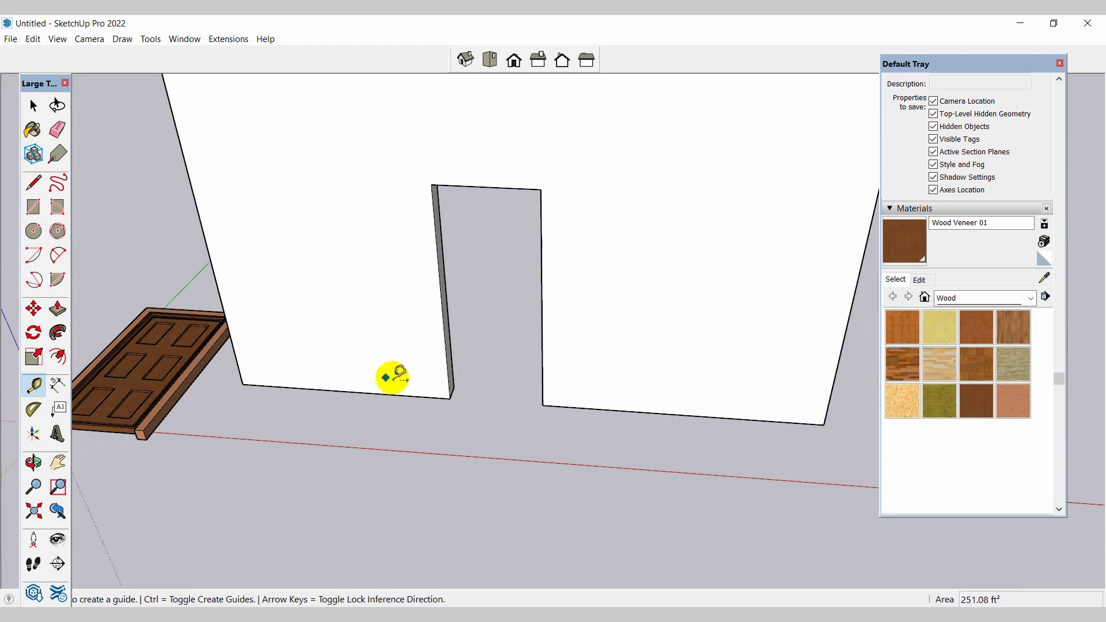
left_click(451, 398)
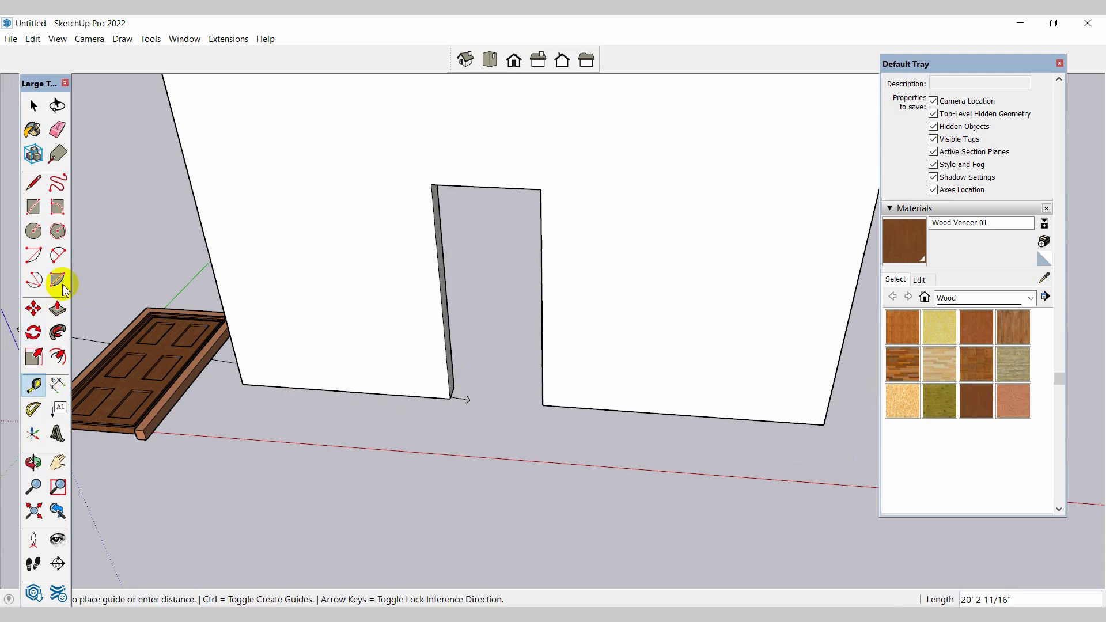
Draw a 3.5' by 7' doorway rectangle from the wall's bottom edge right of the existing opening and push it through the full wall thickness
left_click(34, 206)
scroll(427, 419, "down", 2)
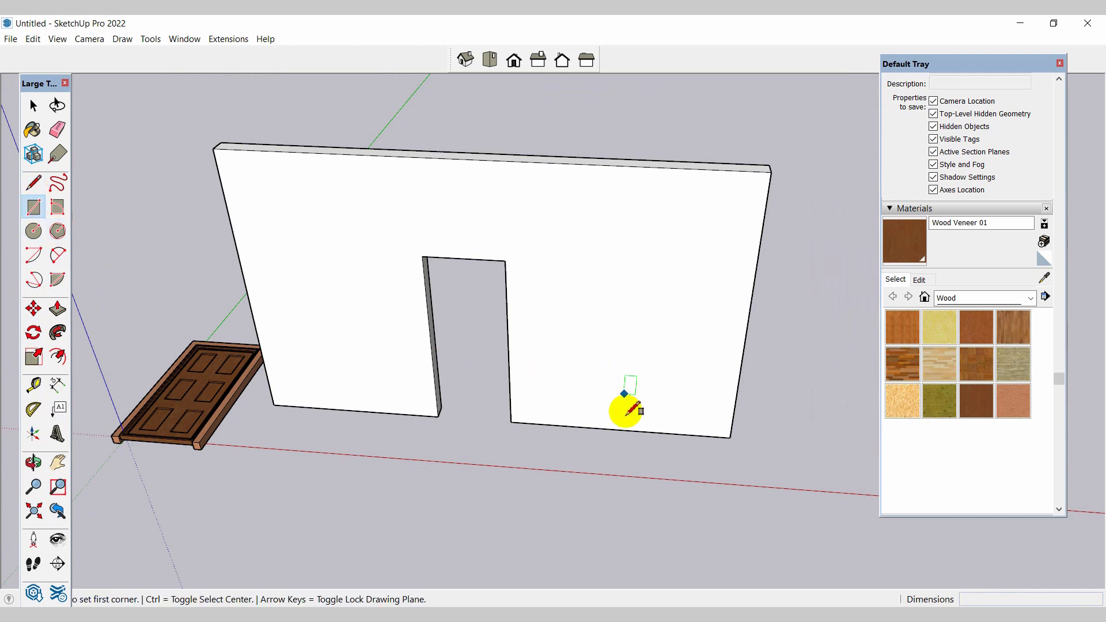
left_click(619, 429)
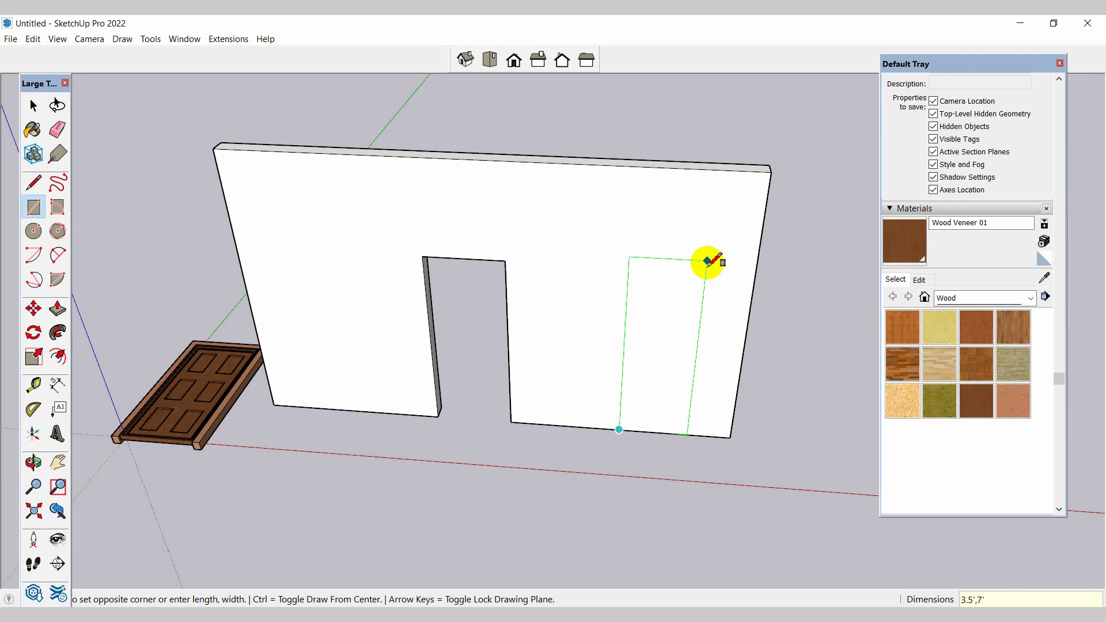
left_click(708, 263)
middle_click_drag(711, 354, 173, 368)
left_click(58, 311)
left_click(617, 420)
left_click(638, 387)
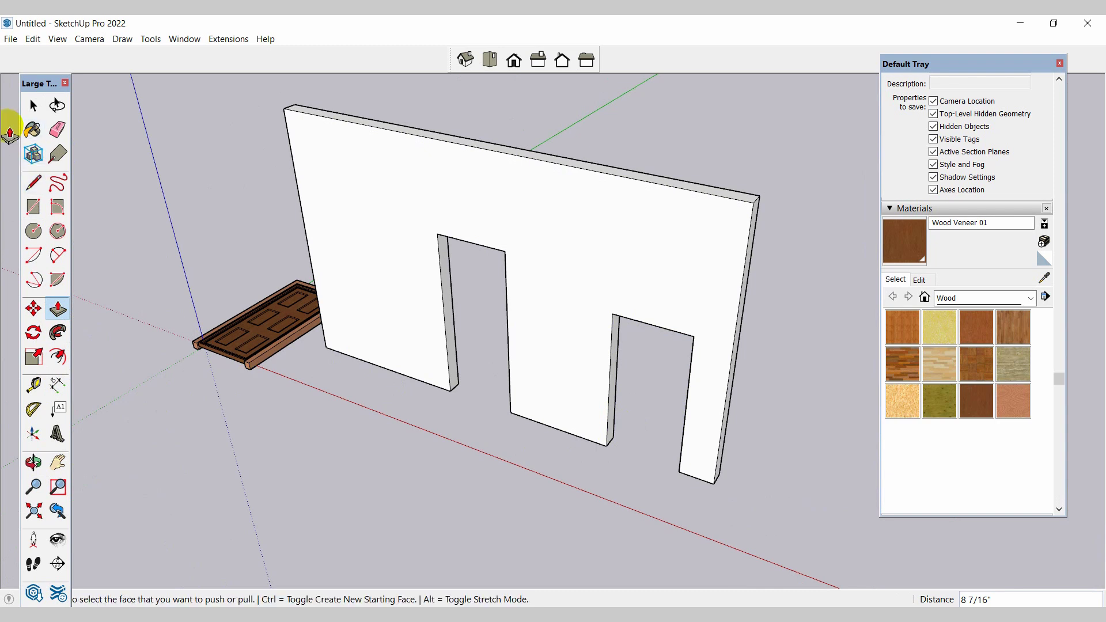
Rotate the door group 90 degrees about its bottom corner so it stands upright
key("space")
left_click(225, 329)
middle_click_drag(239, 342, 691, 248)
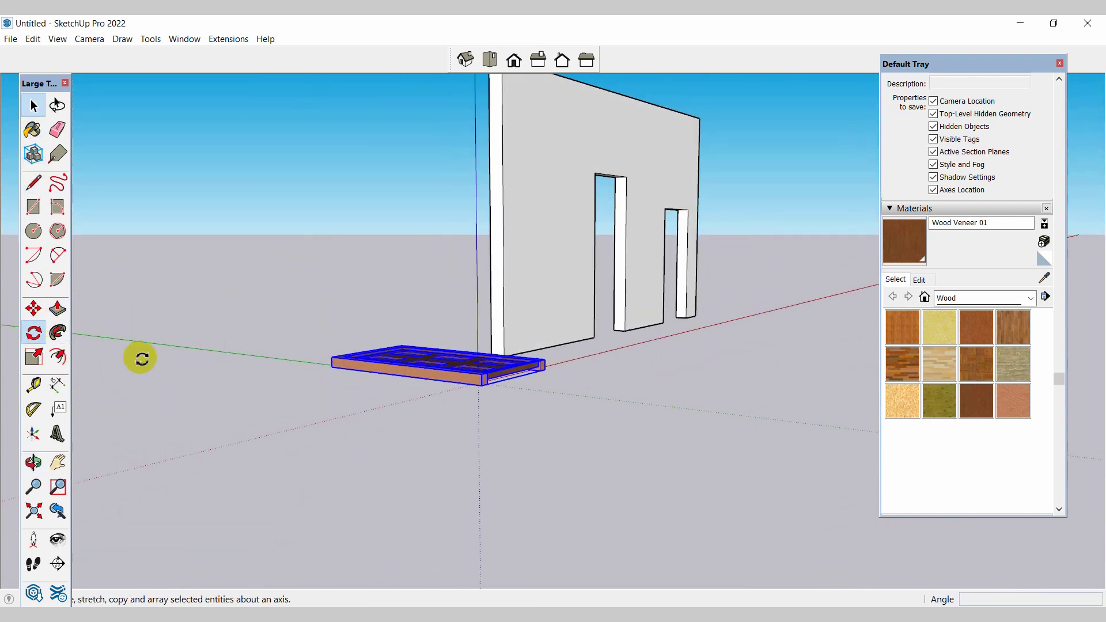
left_click(481, 384)
left_click(617, 400)
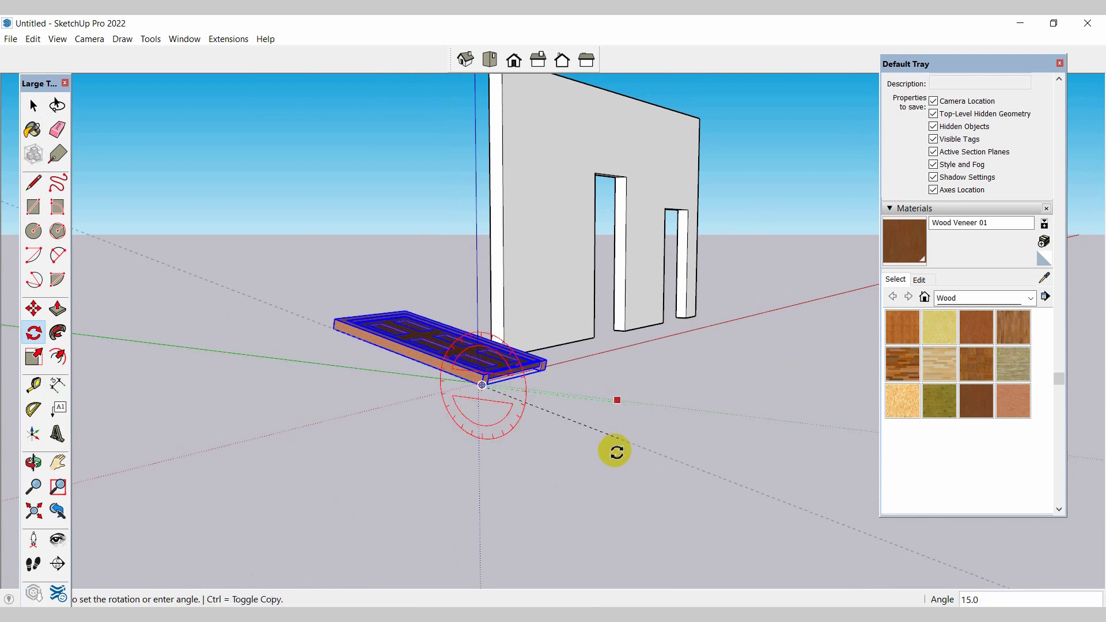
left_click(488, 528)
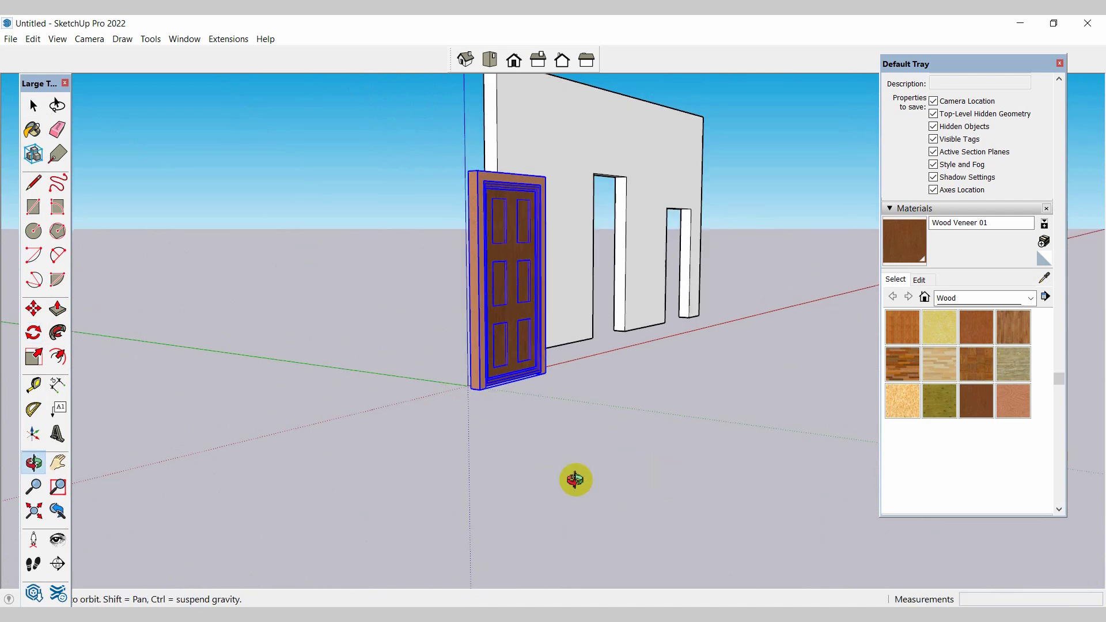
Move the upright door by its bottom corner into the right doorway, flush with the wall's front edge
middle_click_drag(576, 479, 440, 526)
left_click(33, 310)
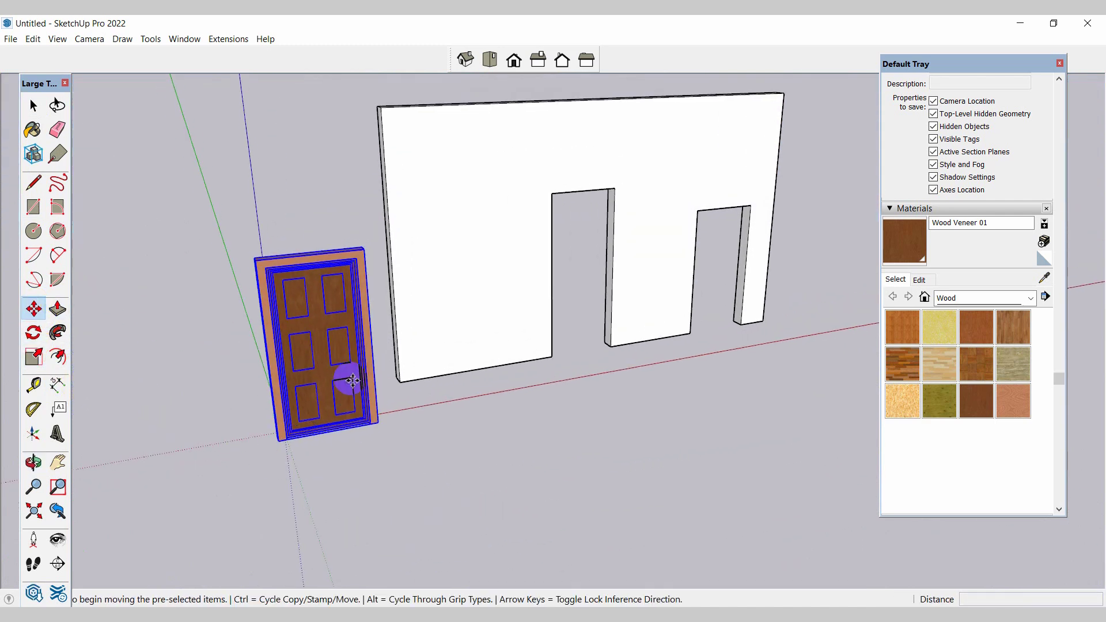
scroll(410, 450, "up", 2)
left_click(396, 430)
scroll(237, 447, "down", 3)
scroll(729, 309, "up", 3)
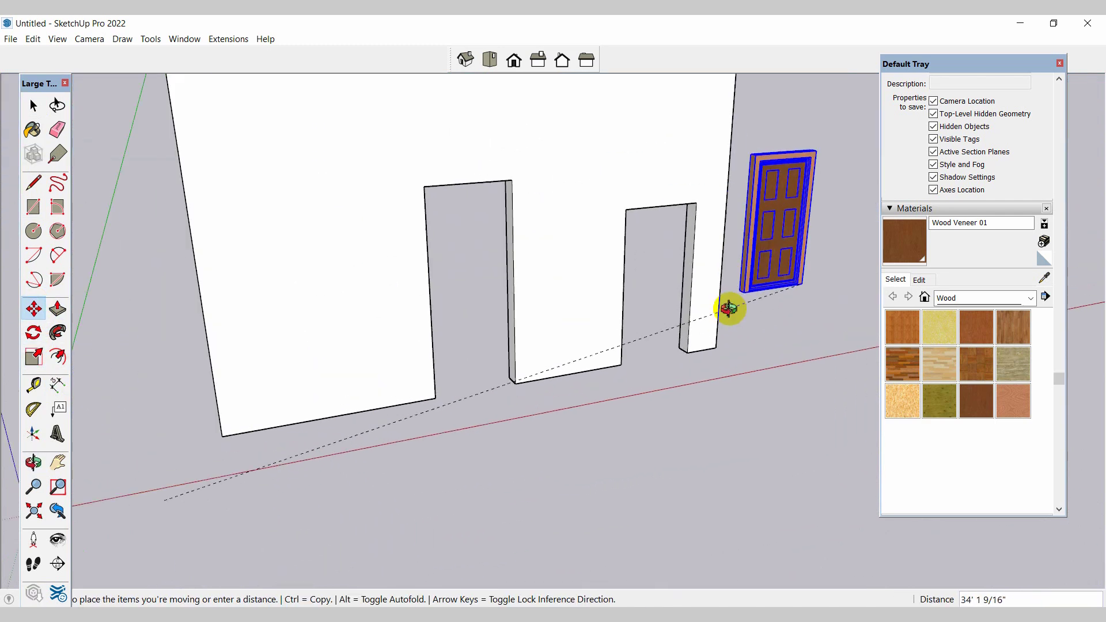
middle_click_drag(729, 309, 582, 331)
left_click(699, 392)
middle_click_drag(702, 375, 711, 338)
scroll(738, 252, "up", 4)
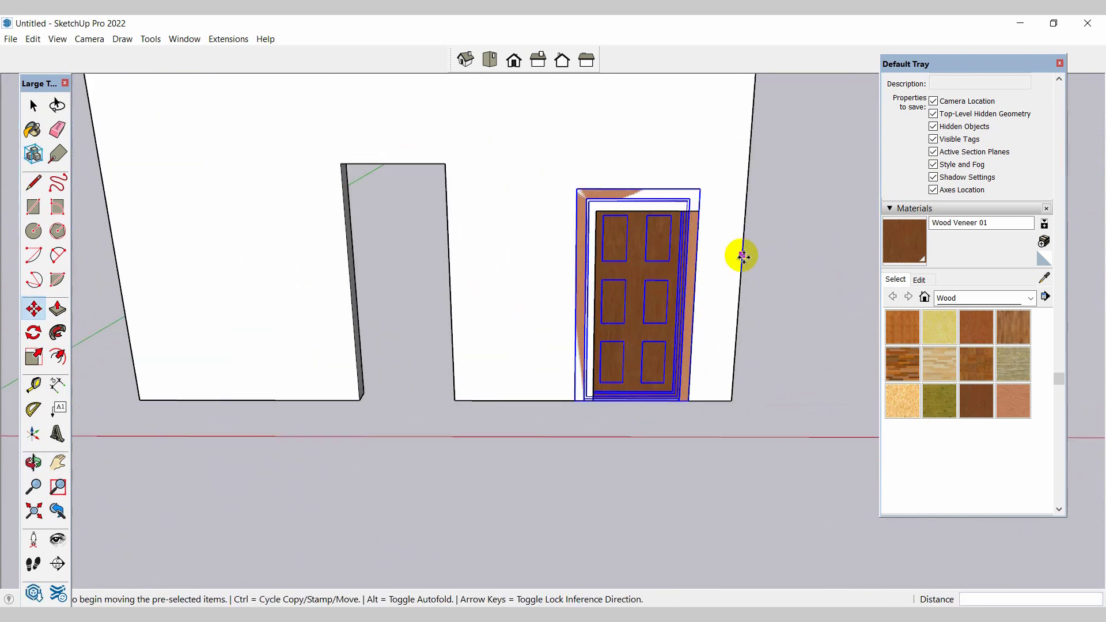
Copy the door about 8' 7" along the wall into the left doorway, matching the bottom corners
left_click(682, 434)
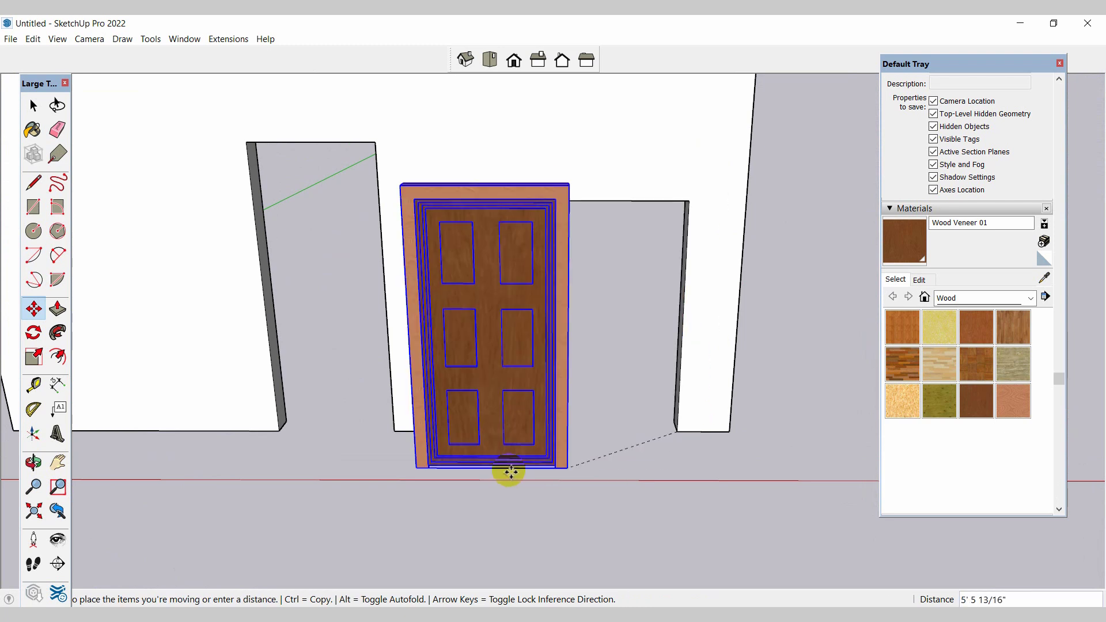
key("ctrl")
left_click(394, 430)
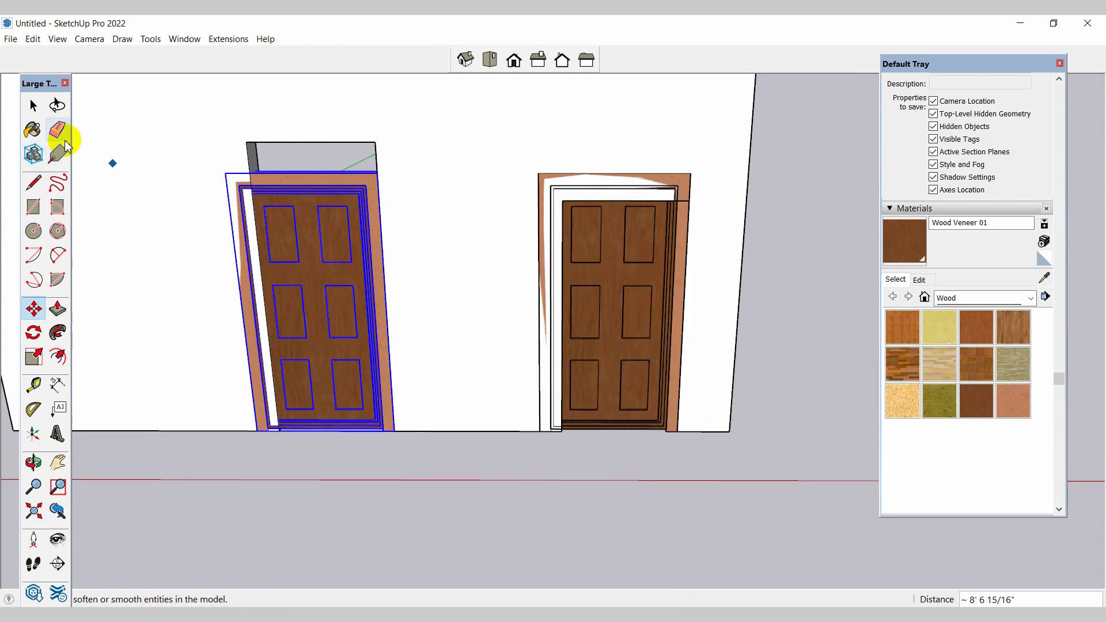
Scale the right door uniformly by 0.84 from its upper corner to fit the width of its doorway
left_click(35, 107)
left_click(557, 402)
left_click(641, 311)
middle_click_drag(641, 311, 562, 294)
scroll(628, 196, "up", 3)
left_click(33, 358)
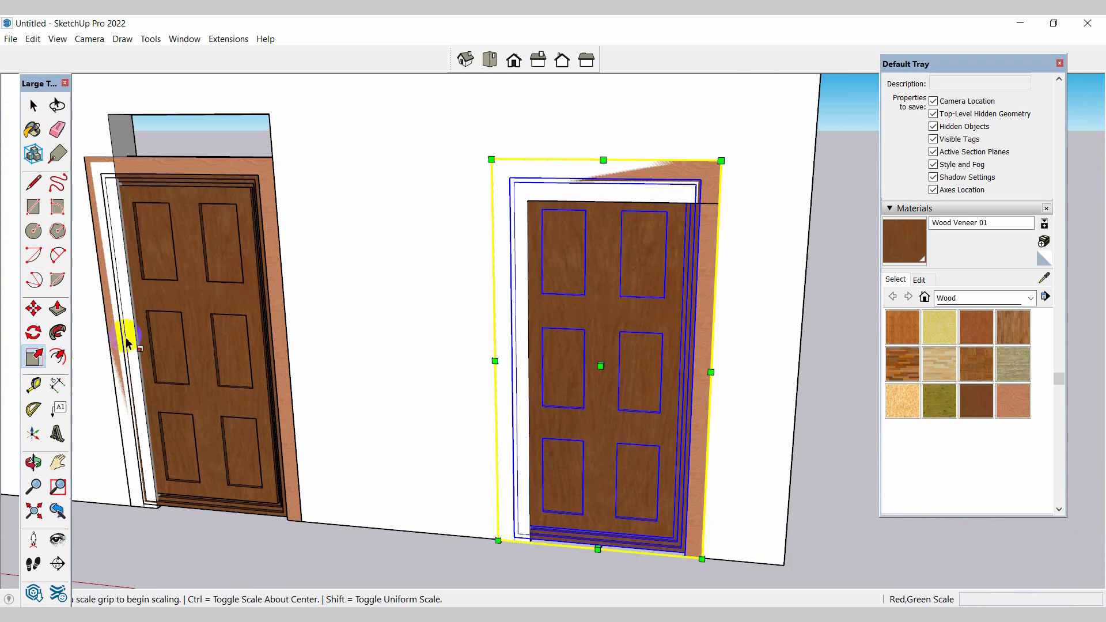
left_click_drag(491, 158, 537, 243)
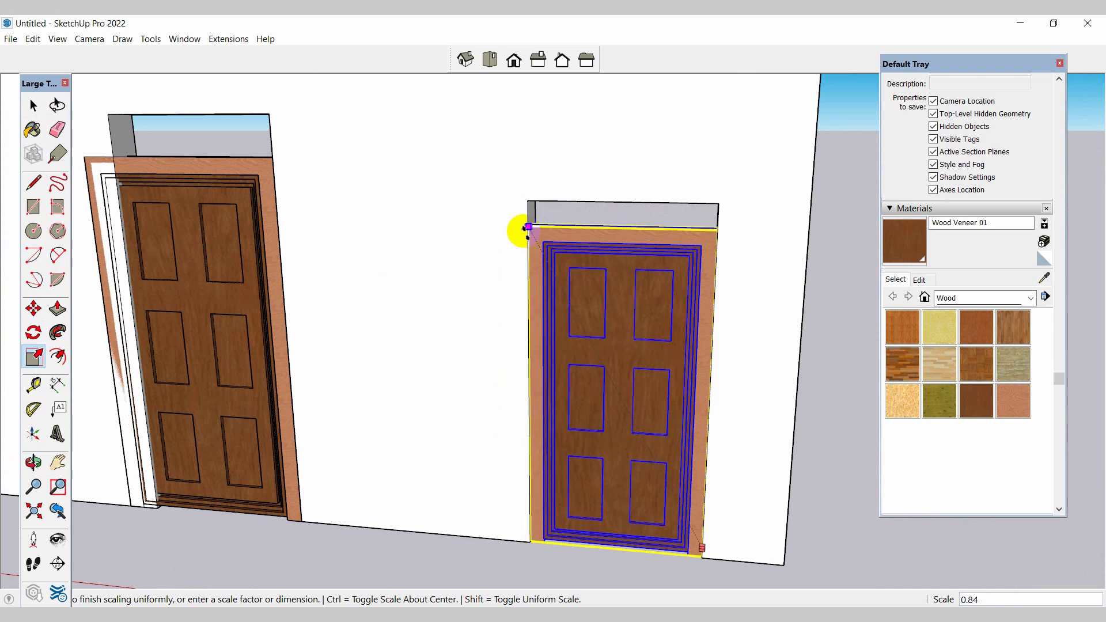
left_click(525, 227)
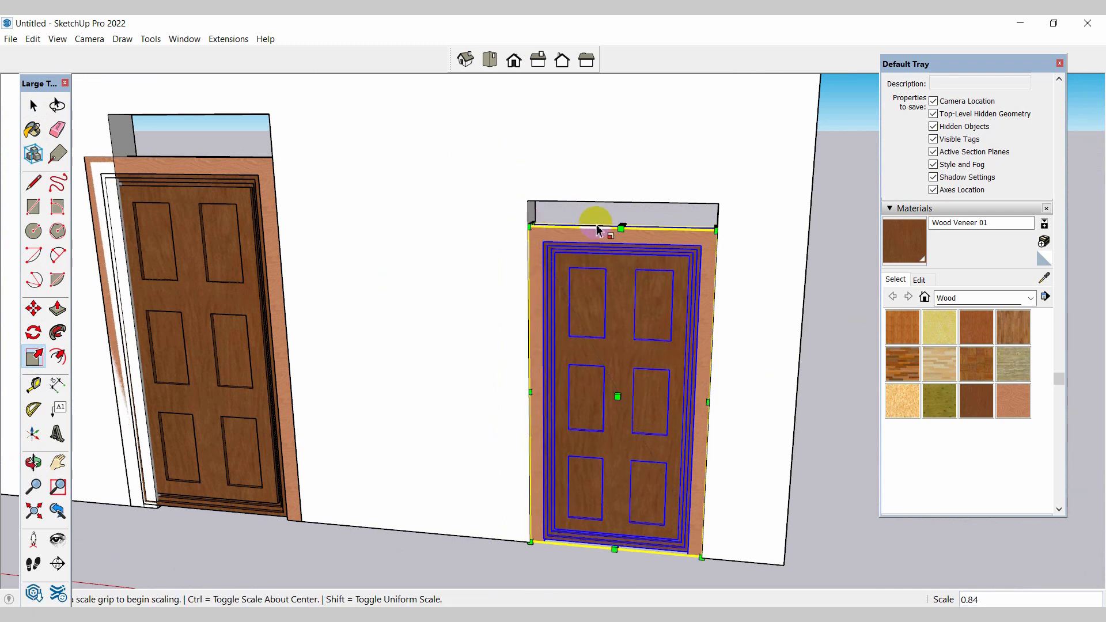
Stretch the right door upward to the top edge of its opening and clear the selection
middle_click_drag(598, 226, 568, 266)
scroll(583, 261, "up", 4)
left_click(613, 242)
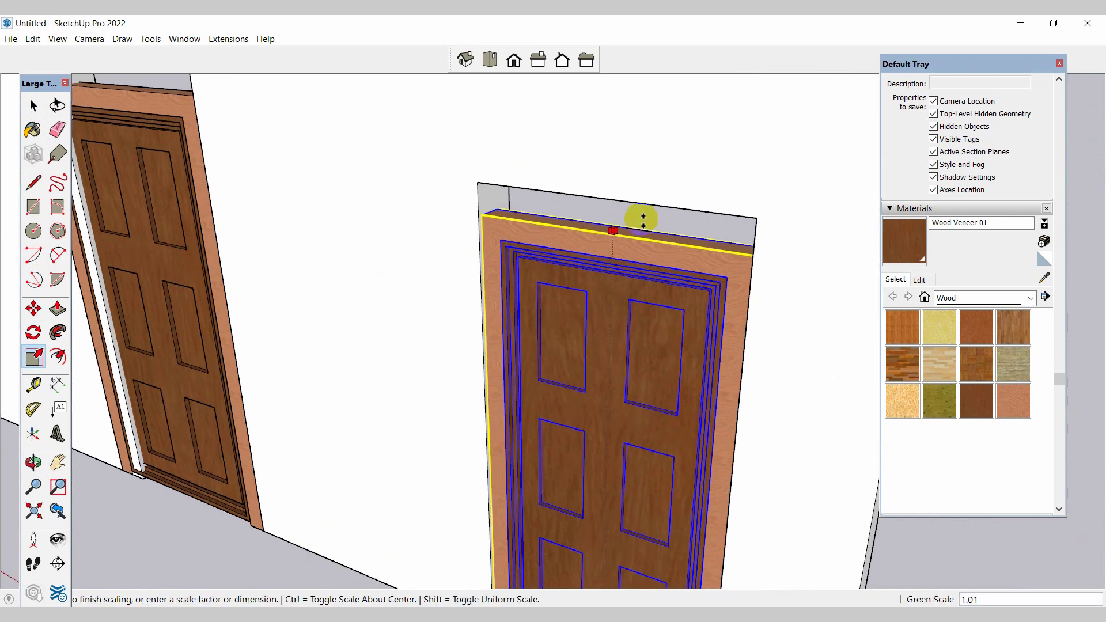
left_click(662, 198)
scroll(109, 104, "down", 5)
left_click(33, 104)
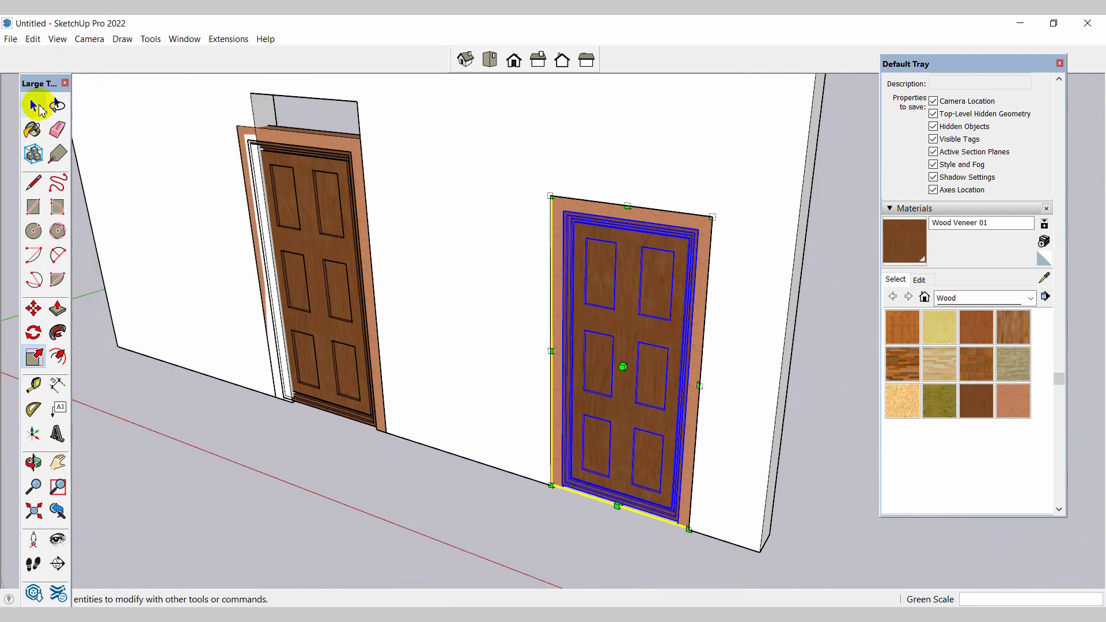
left_click(227, 427)
Push the side face of the left doorway outward to the outer edge of the door frame
middle_click_drag(227, 427, 288, 226)
scroll(329, 414, "down", 4)
left_click(229, 439)
scroll(345, 242, "up", 4)
left_click(57, 310)
scroll(300, 248, "up", 3)
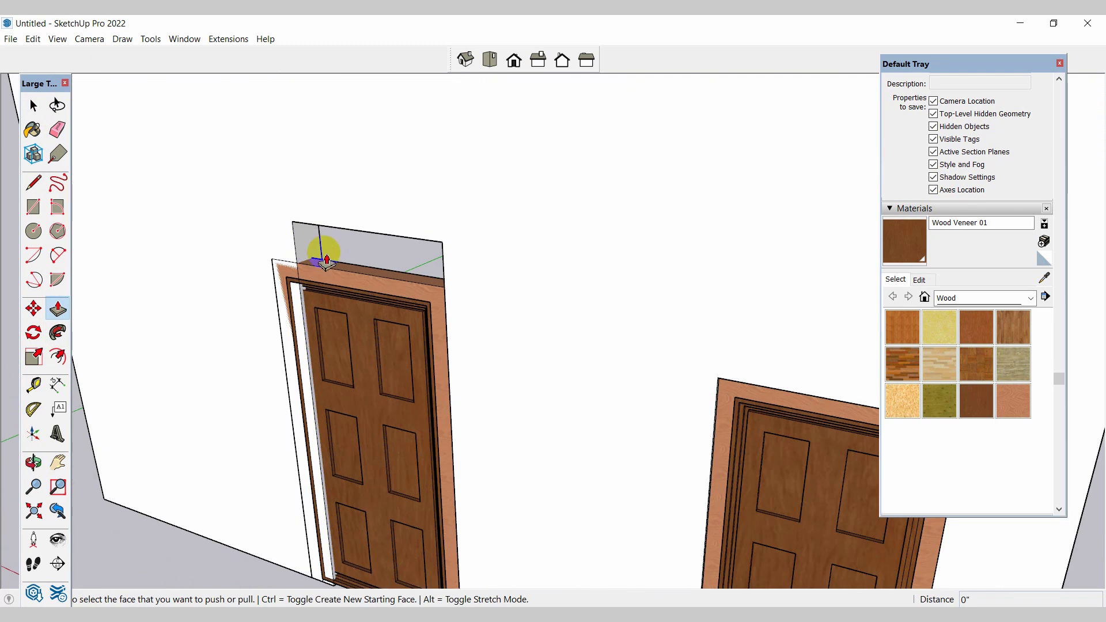
left_click(307, 245)
left_click(276, 297)
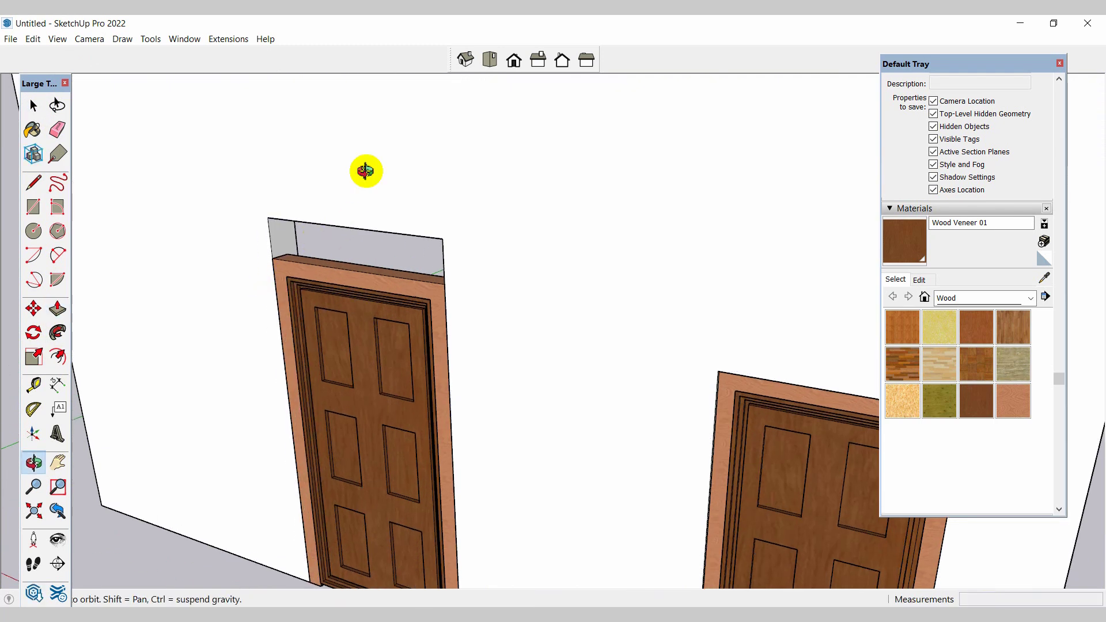
Pull the top face of the left doorway down 10" onto the top of the door frame
middle_click_drag(365, 171, 383, 293)
left_click(418, 217)
left_click(425, 237)
middle_click_drag(425, 237, 213, 311)
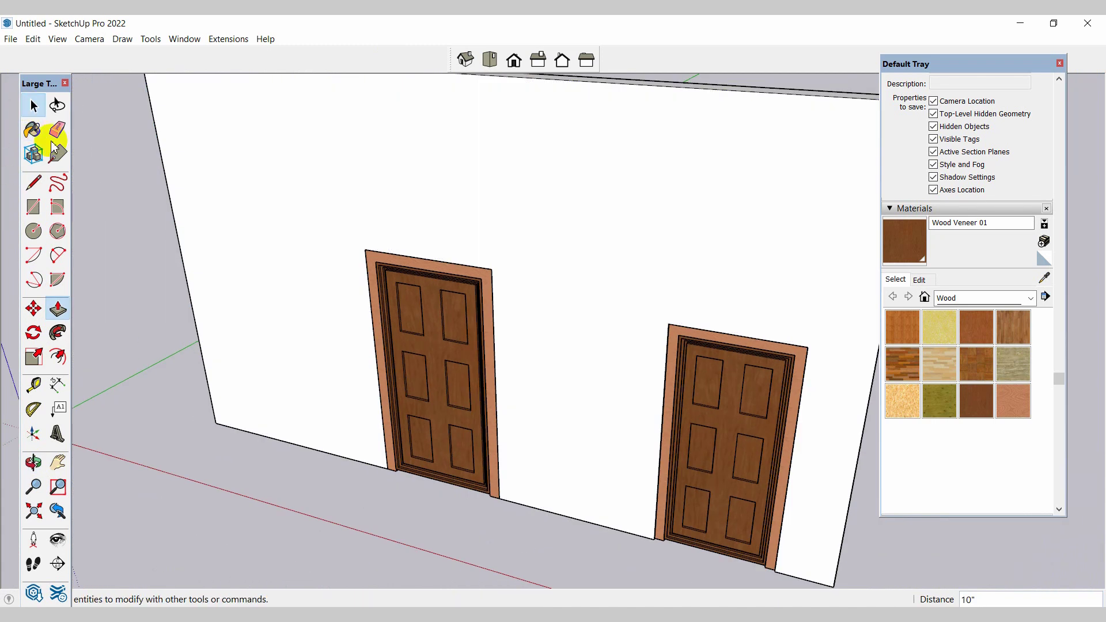
Check the left door's frame edges and its height at the upper corner with the Tape Measure
left_click(33, 105)
scroll(398, 366, "up", 3)
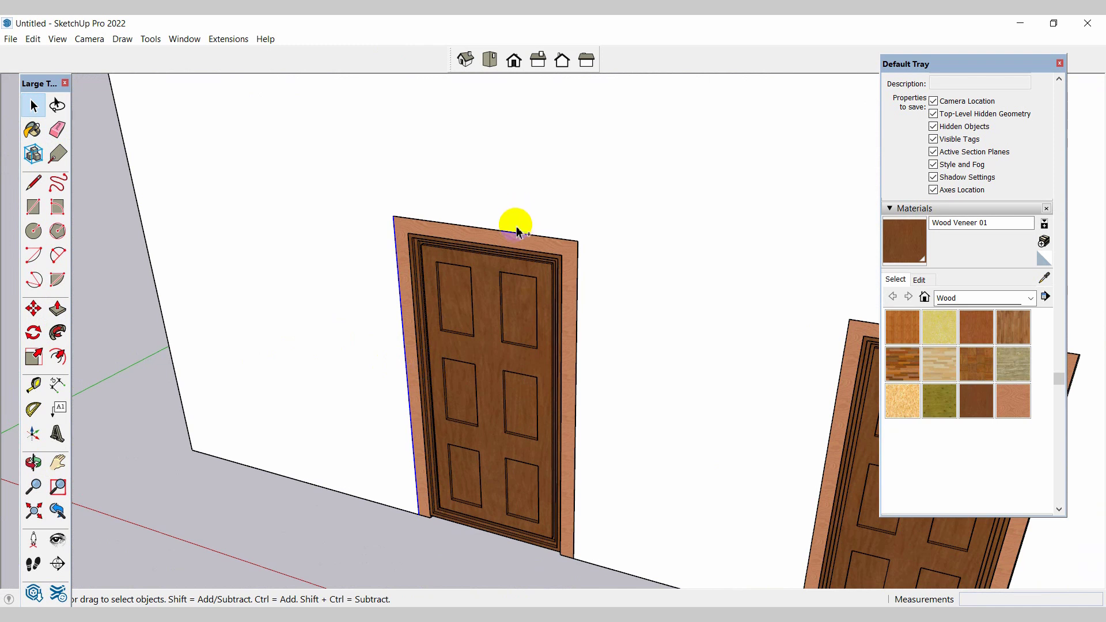
left_click(575, 333)
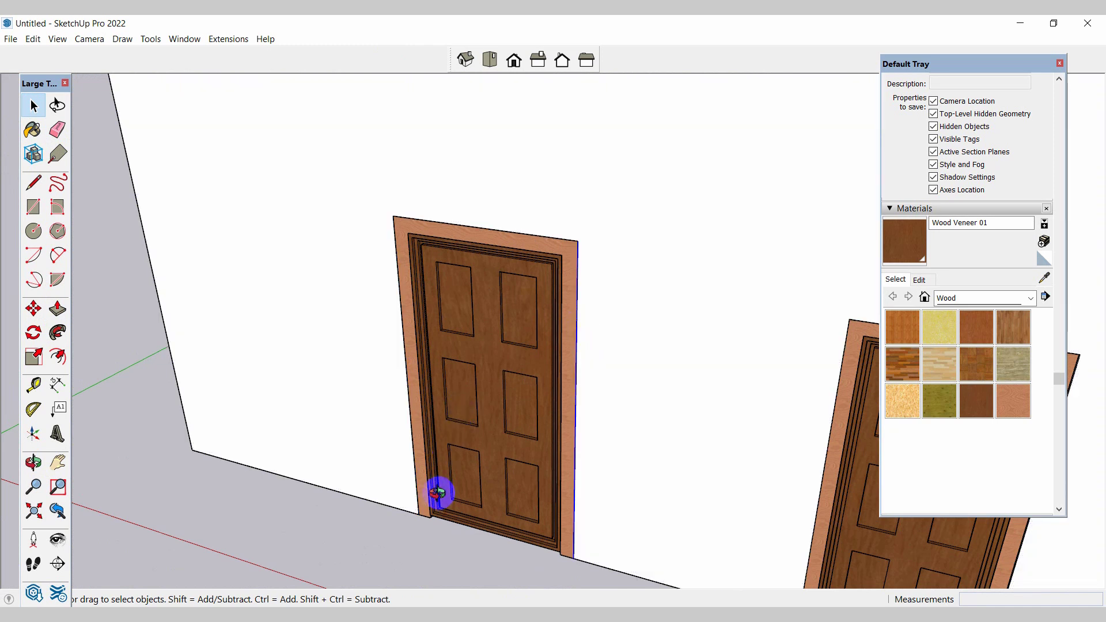
middle_click_drag(438, 493, 430, 489)
left_click(33, 385)
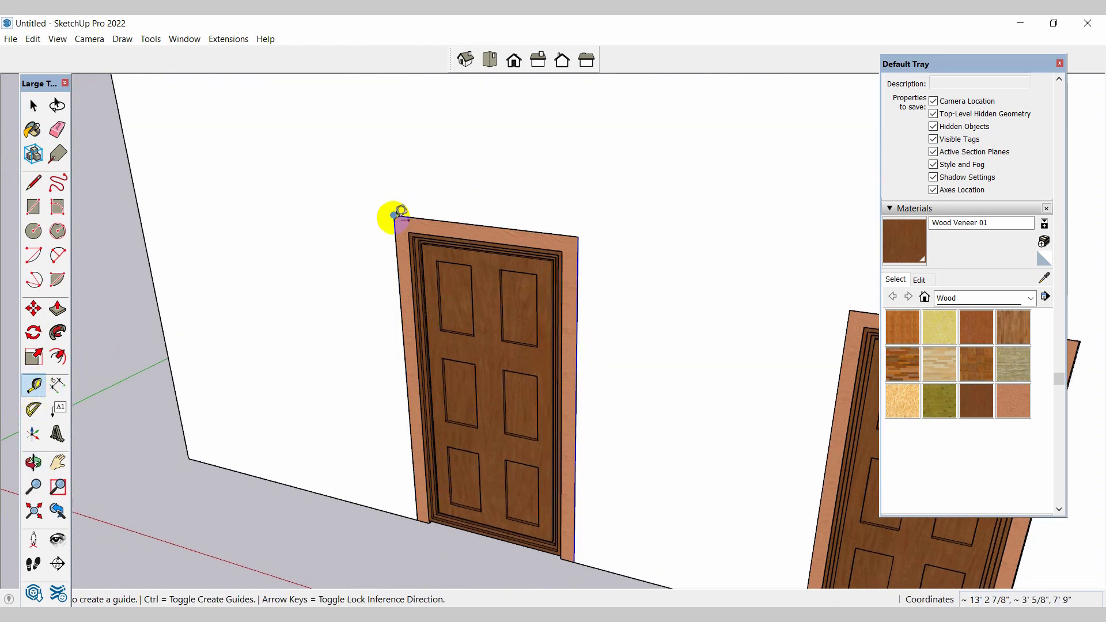
left_click(394, 215)
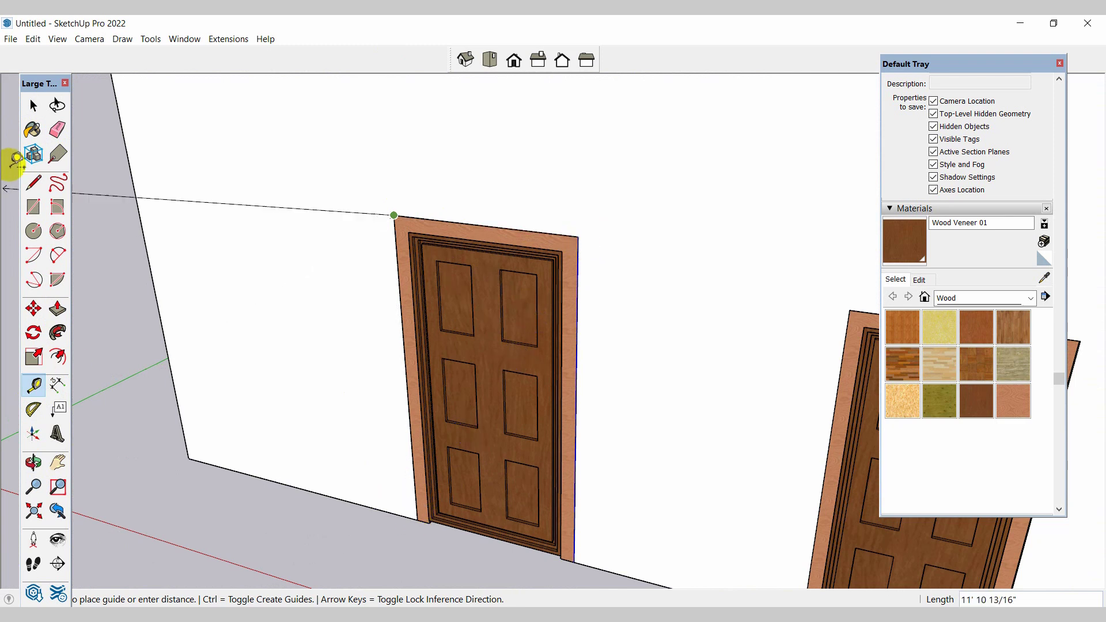
left_click(33, 105)
Draw a doorway outline 7'9" high and 4' wide near the wall's left end and push it through the wall's 8 7/16" thickness
left_click(33, 183)
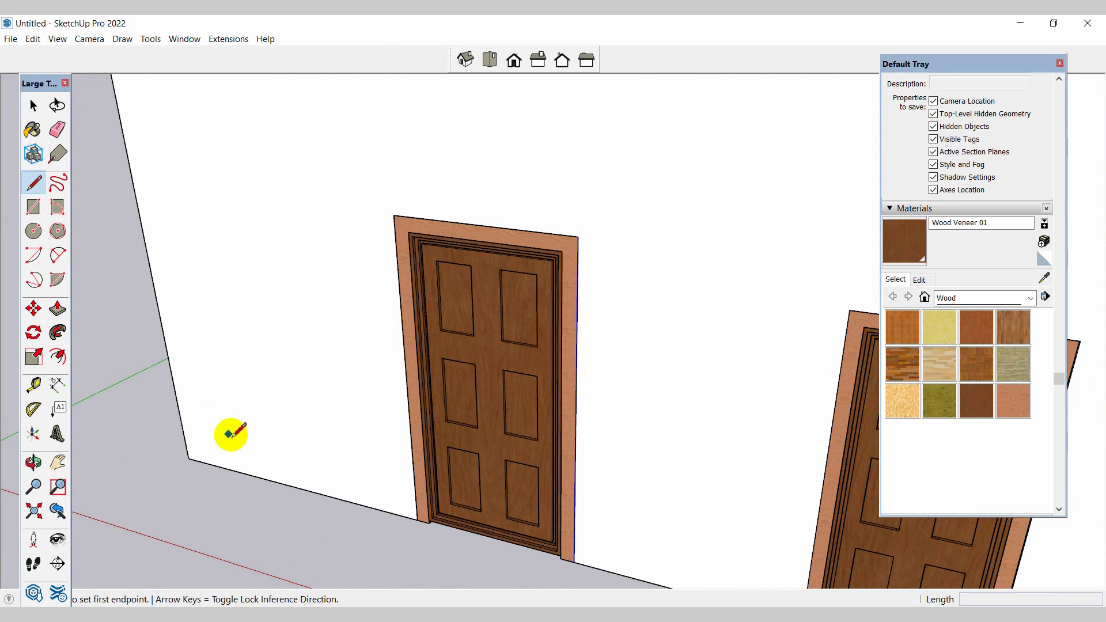
left_click(229, 469)
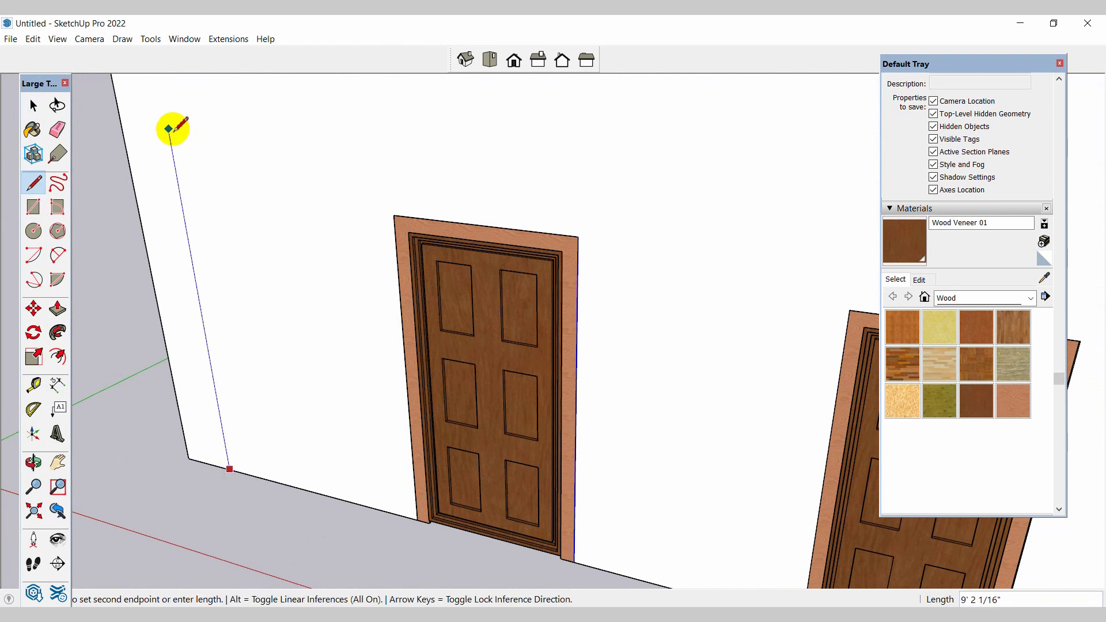
type("7'9\"")
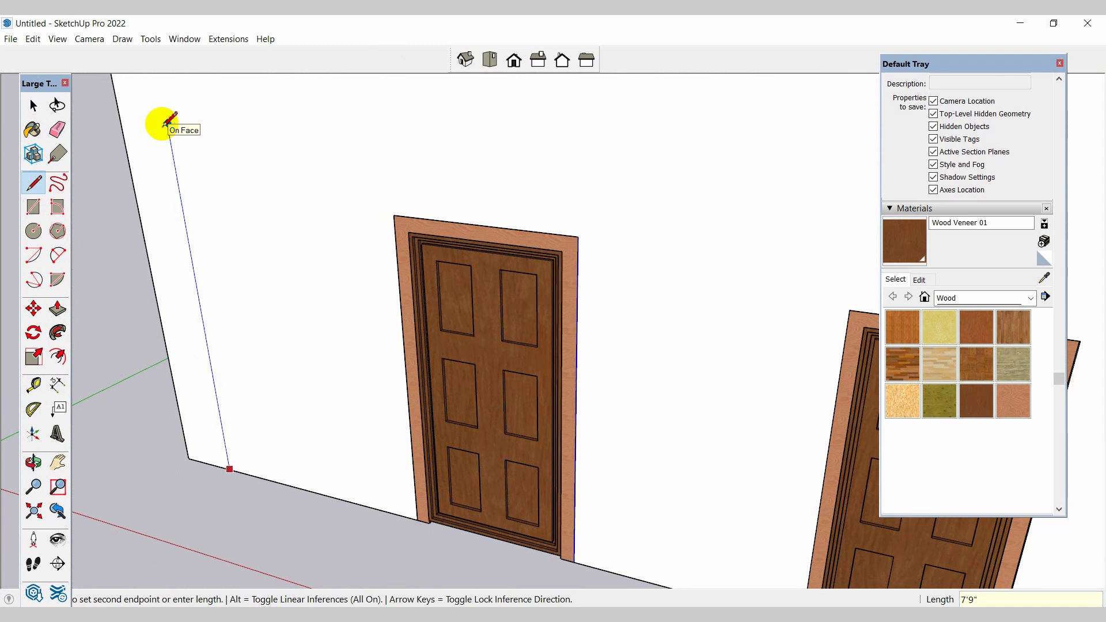
key("Return")
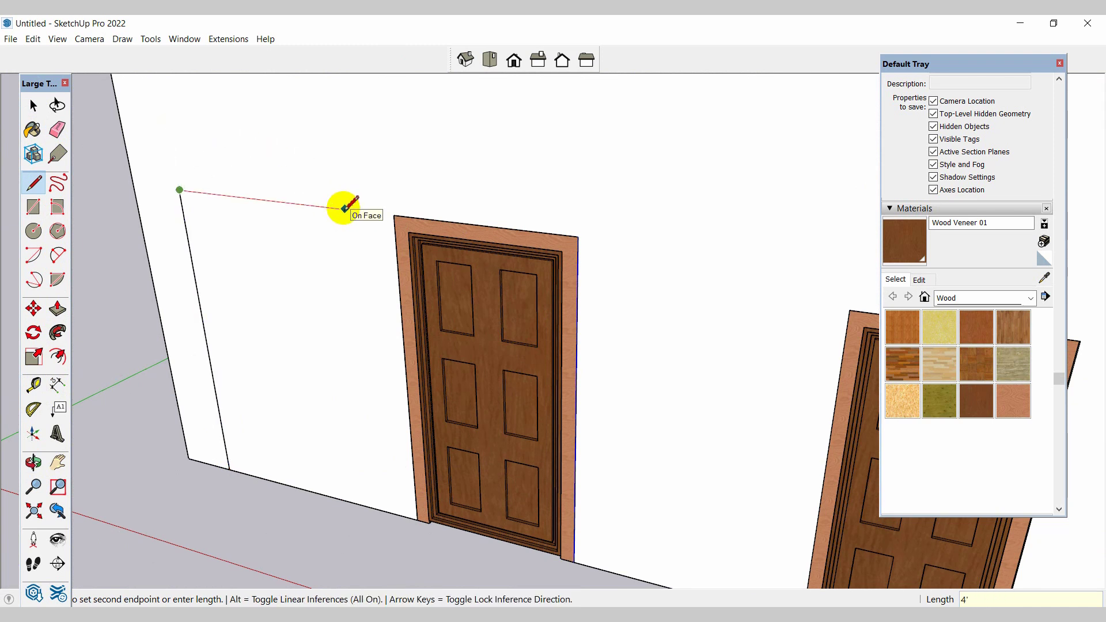
key("Return")
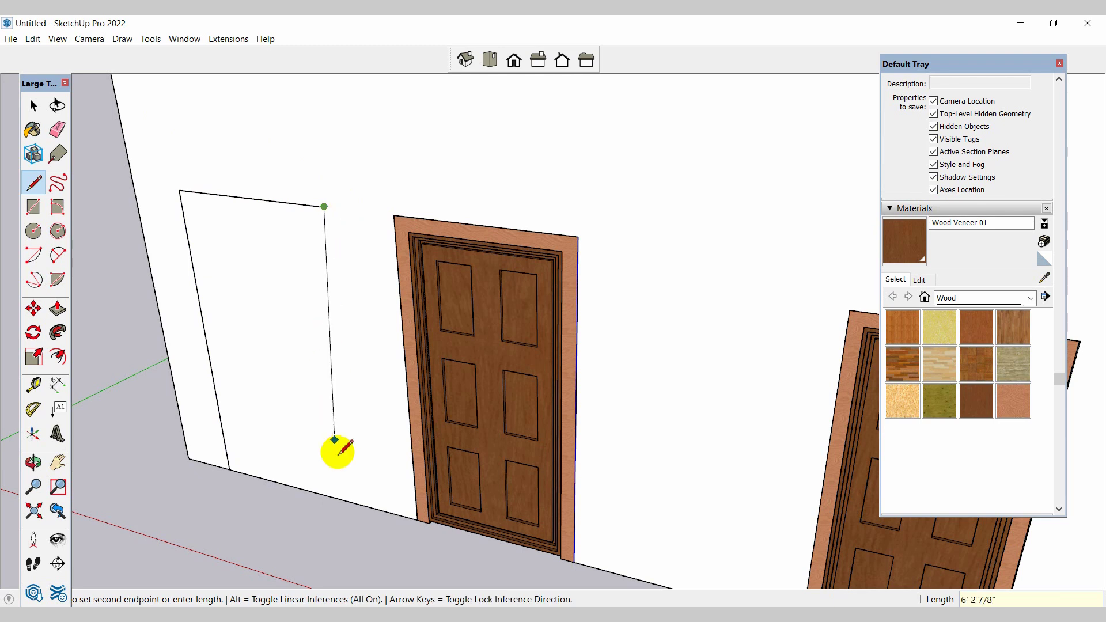
left_click(357, 503)
left_click(57, 309)
left_click(289, 327)
scroll(351, 353, "down", 3)
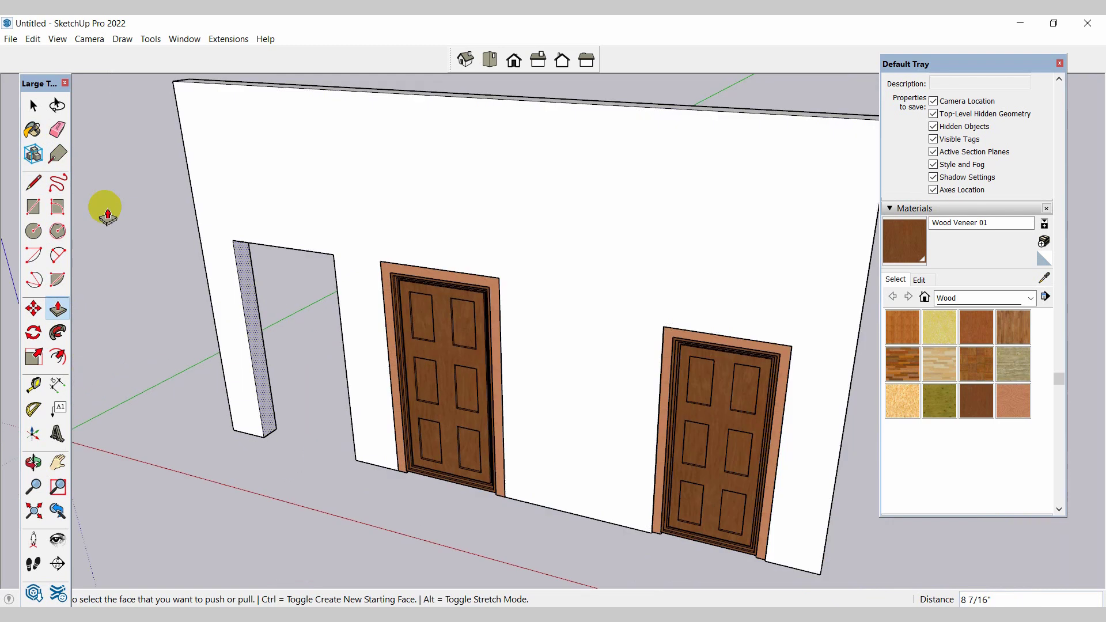
Copy the middle door by its bottom corner into the new doorway at the wall's left end
left_click(34, 106)
left_click(205, 428)
left_click(469, 425)
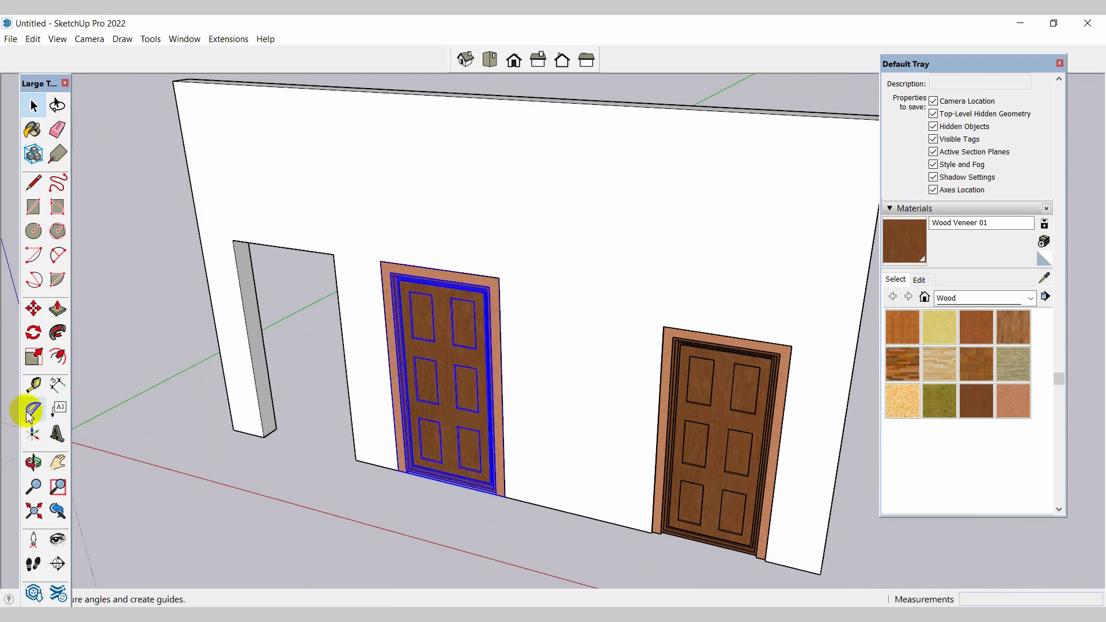
left_click(33, 310)
scroll(424, 465, "up", 5)
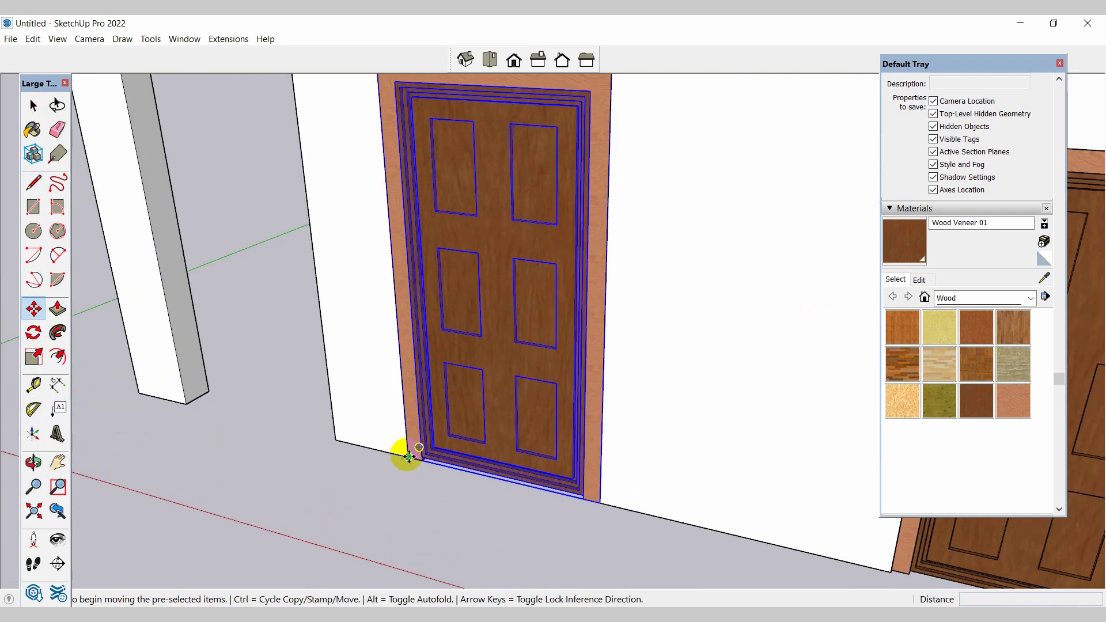
key("ctrl")
left_click(403, 454)
scroll(504, 503, "down", 3)
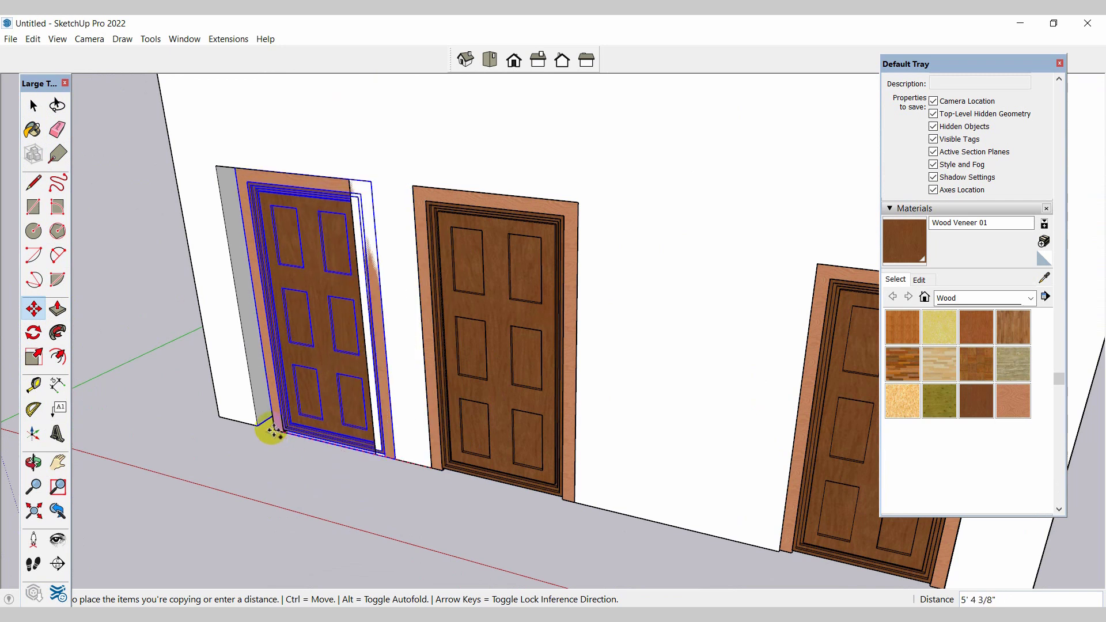
left_click(253, 424)
Shift the copied door by its bottom corner to adjust its fit in the leftmost doorway and clear the selection
scroll(256, 425, "up", 3)
scroll(254, 424, "up", 2)
left_click(255, 425)
scroll(267, 417, "up", 3)
left_click(269, 421)
scroll(256, 500, "down", 3)
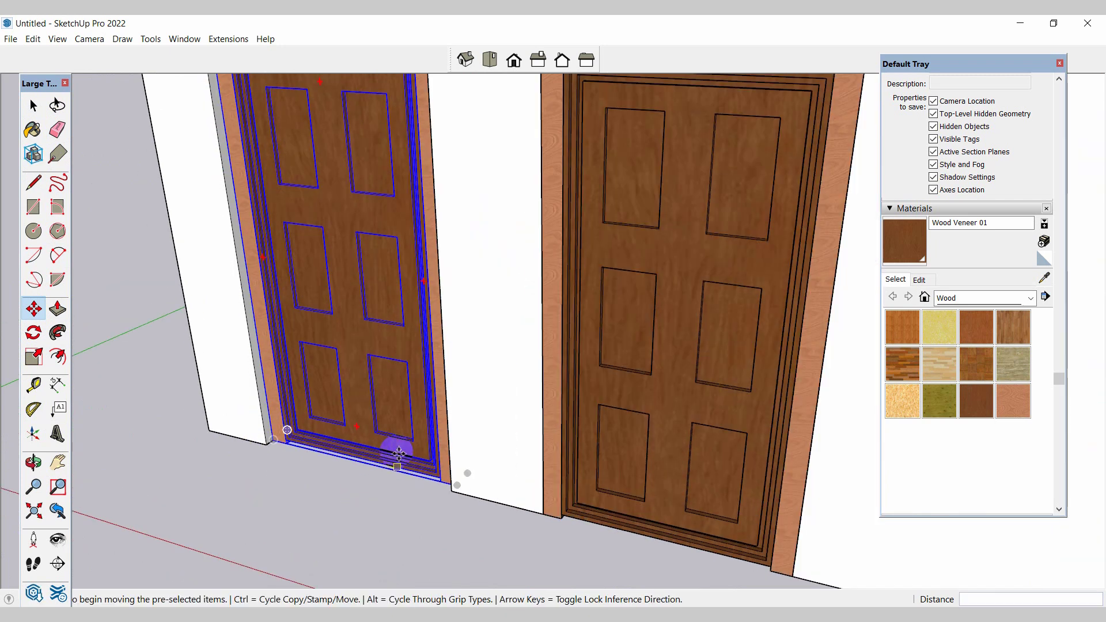
left_click(34, 106)
left_click(158, 229)
Examine the wall with its three fitted doors from the back and the front
scroll(182, 238, "down", 3)
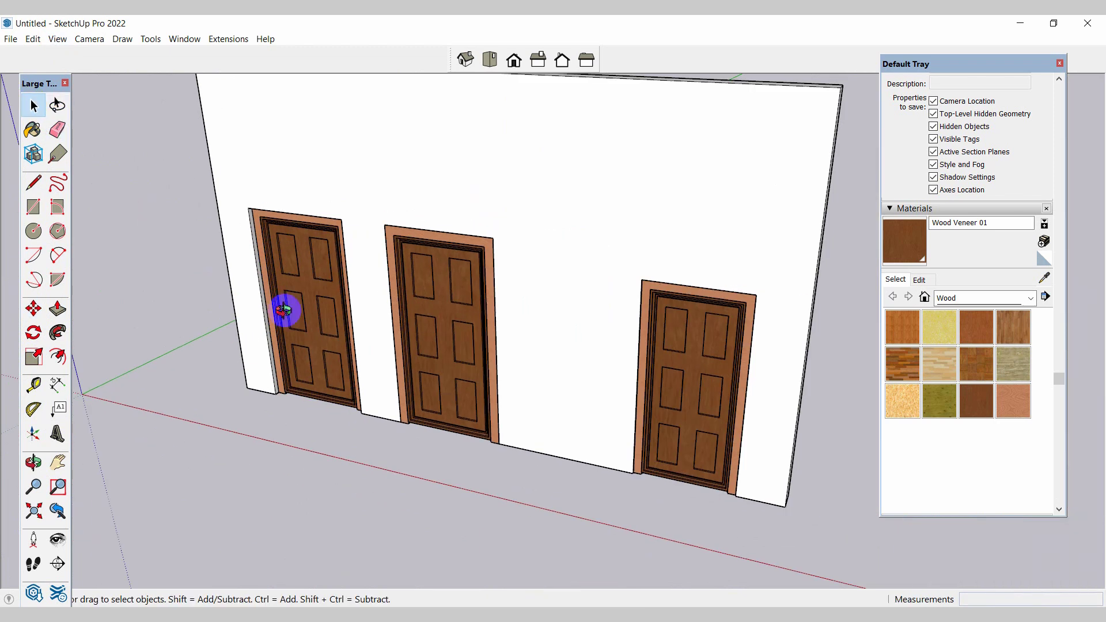
middle_click_drag(285, 308, 248, 221)
middle_click_drag(700, 575, 269, 427)
scroll(604, 429, "up", 3)
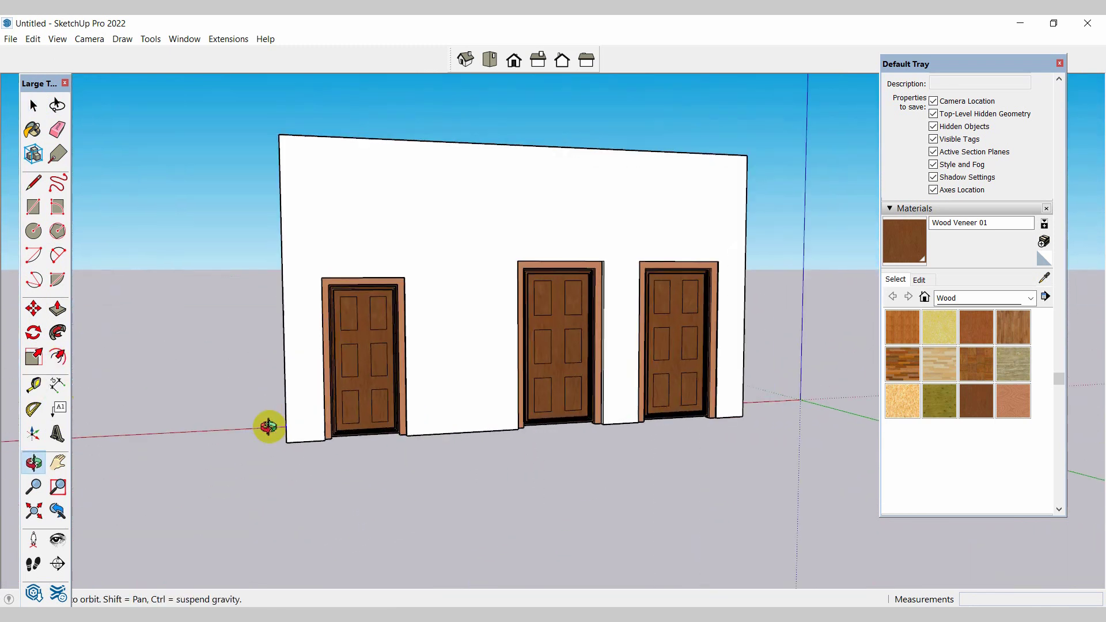
middle_click_drag(667, 402, 418, 377)
scroll(417, 377, "up", 3)
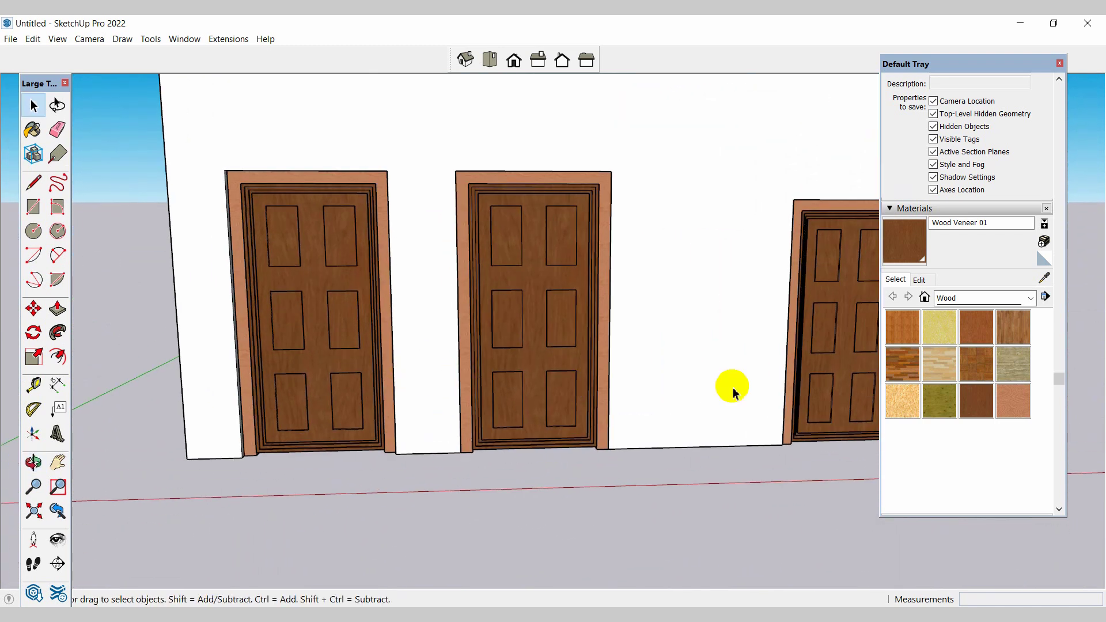
middle_click_drag(662, 375, 761, 392)
scroll(296, 425, "down", 3)
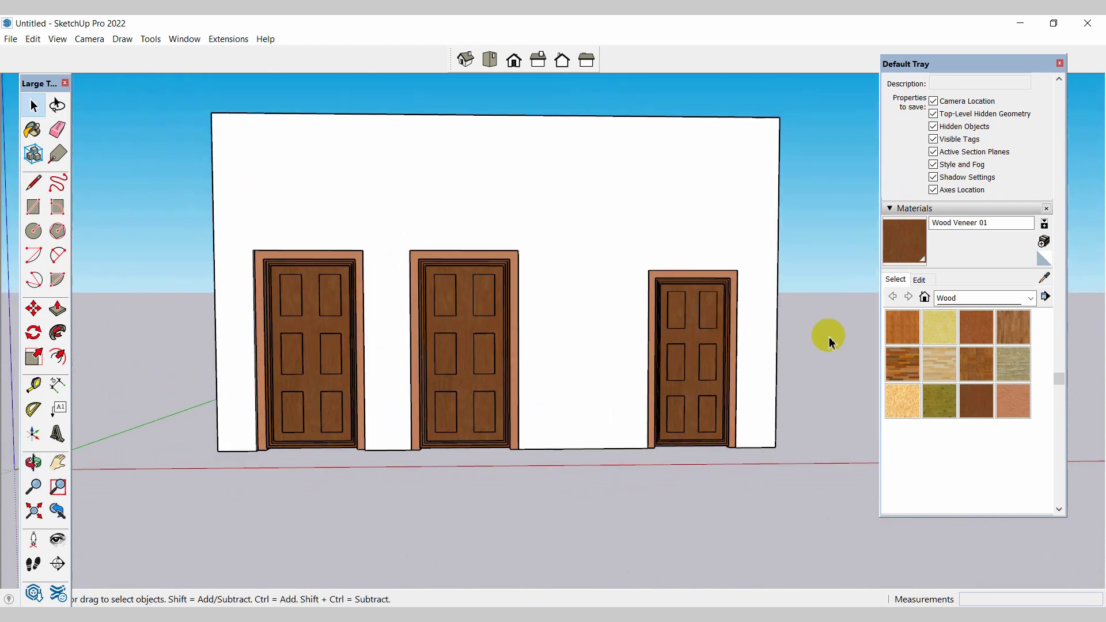